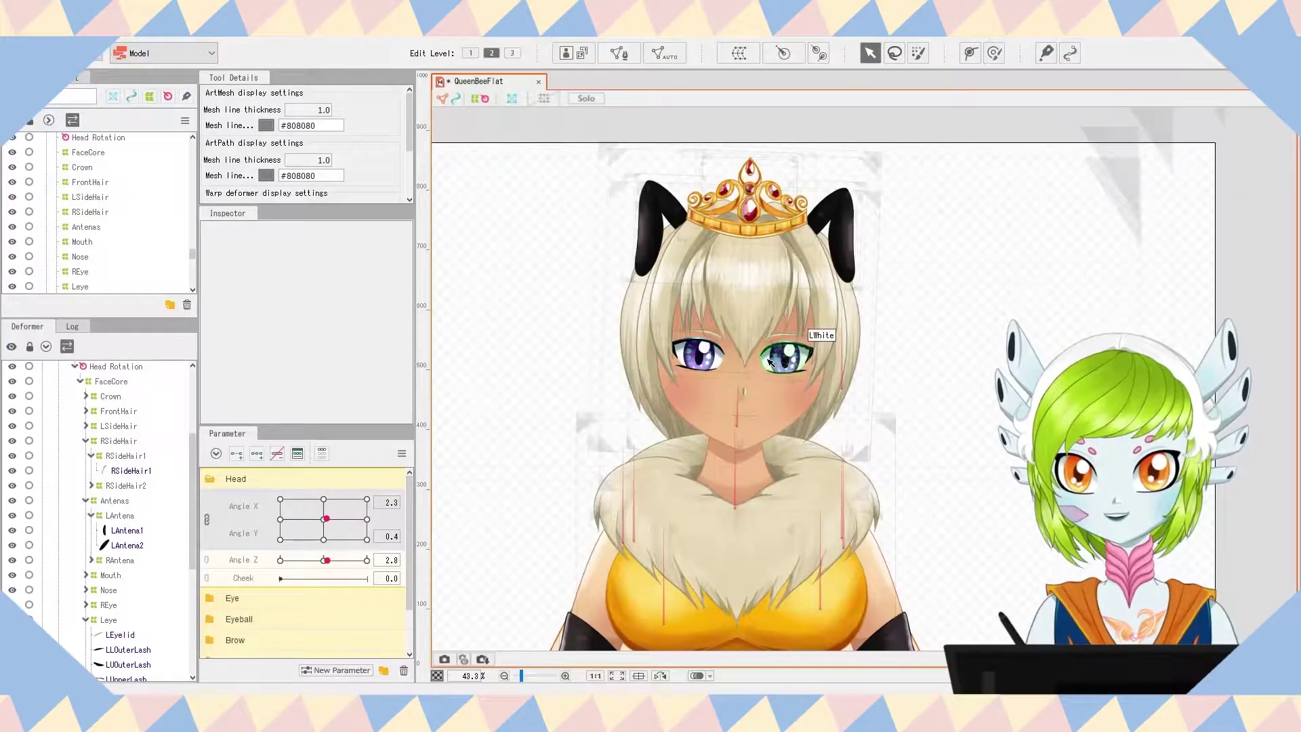
- Replicate the Hair Move Front, Hair Move Side and Hair Move Back parameters in the Hair group
{"action": "scroll", "coordinate": [581, 450], "scroll_direction": "up", "scroll_amount": 3}
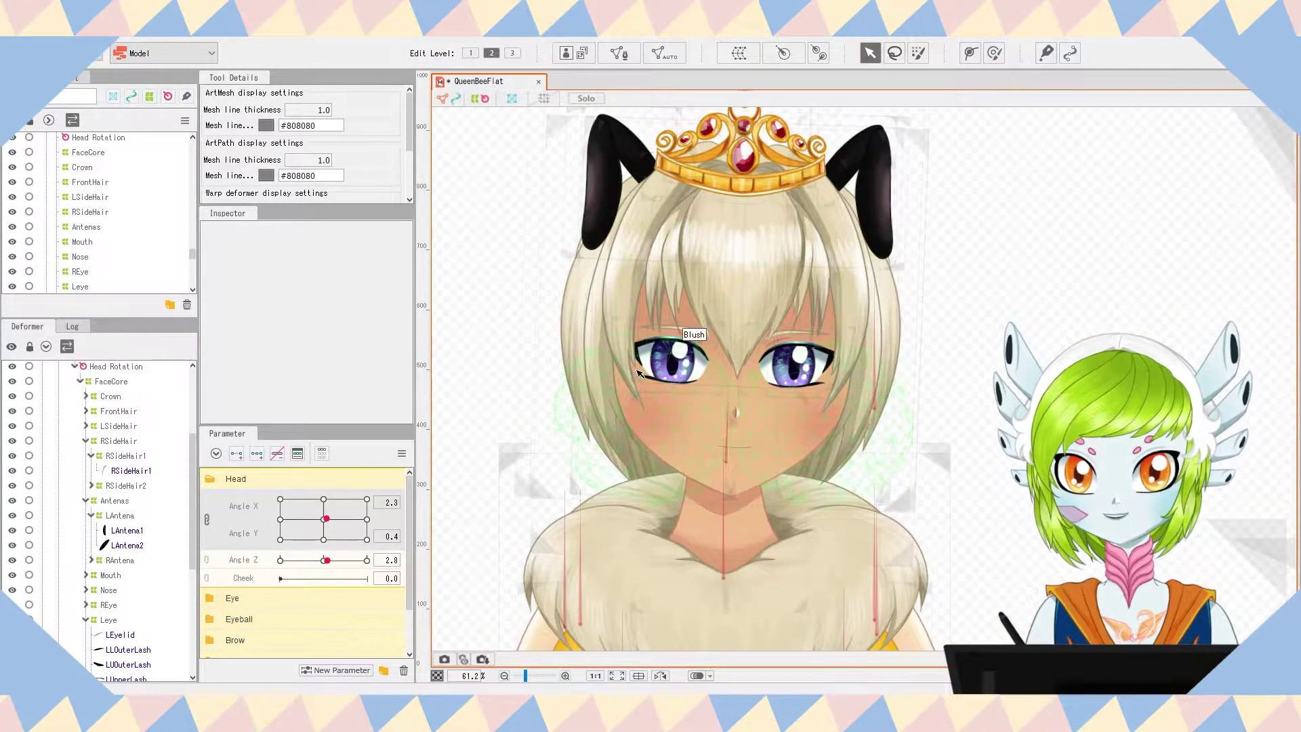
{"action": "left_click", "coordinate": [676, 319]}
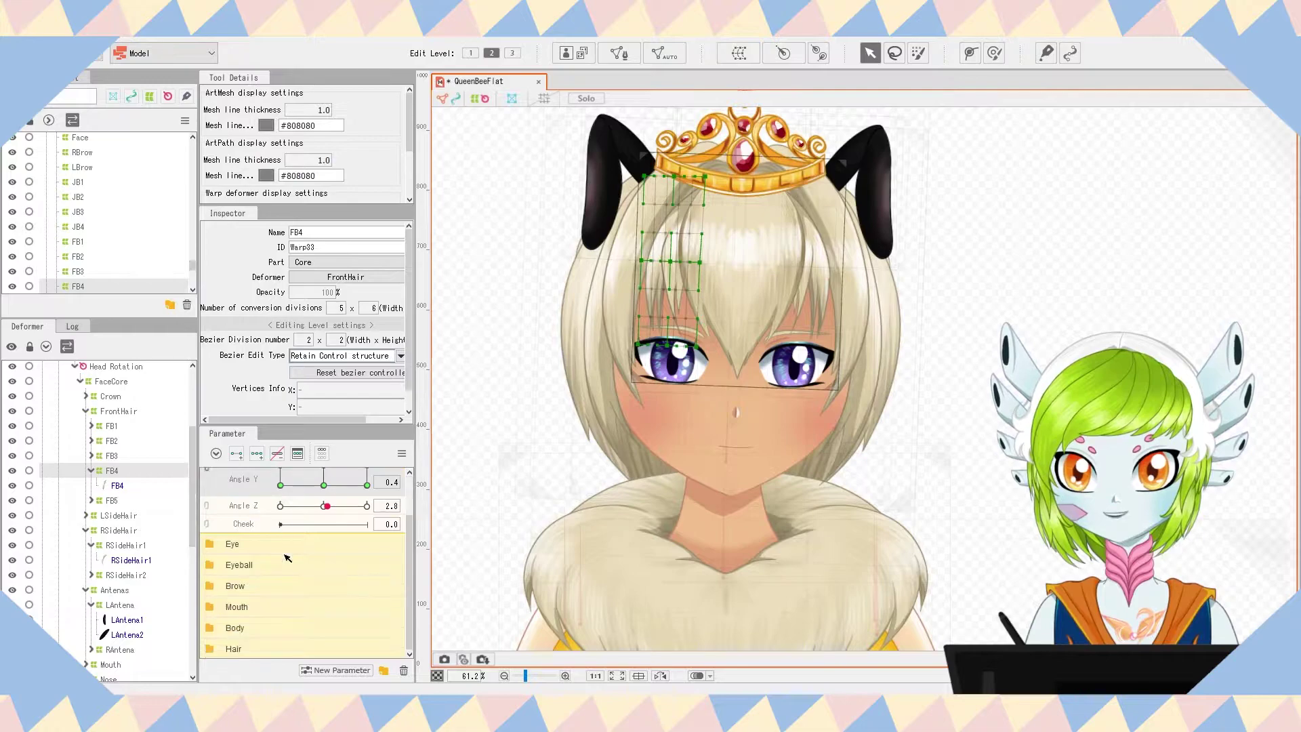
{"action": "left_click_drag", "start_coordinate": [326, 518], "coordinate": [329, 510]}
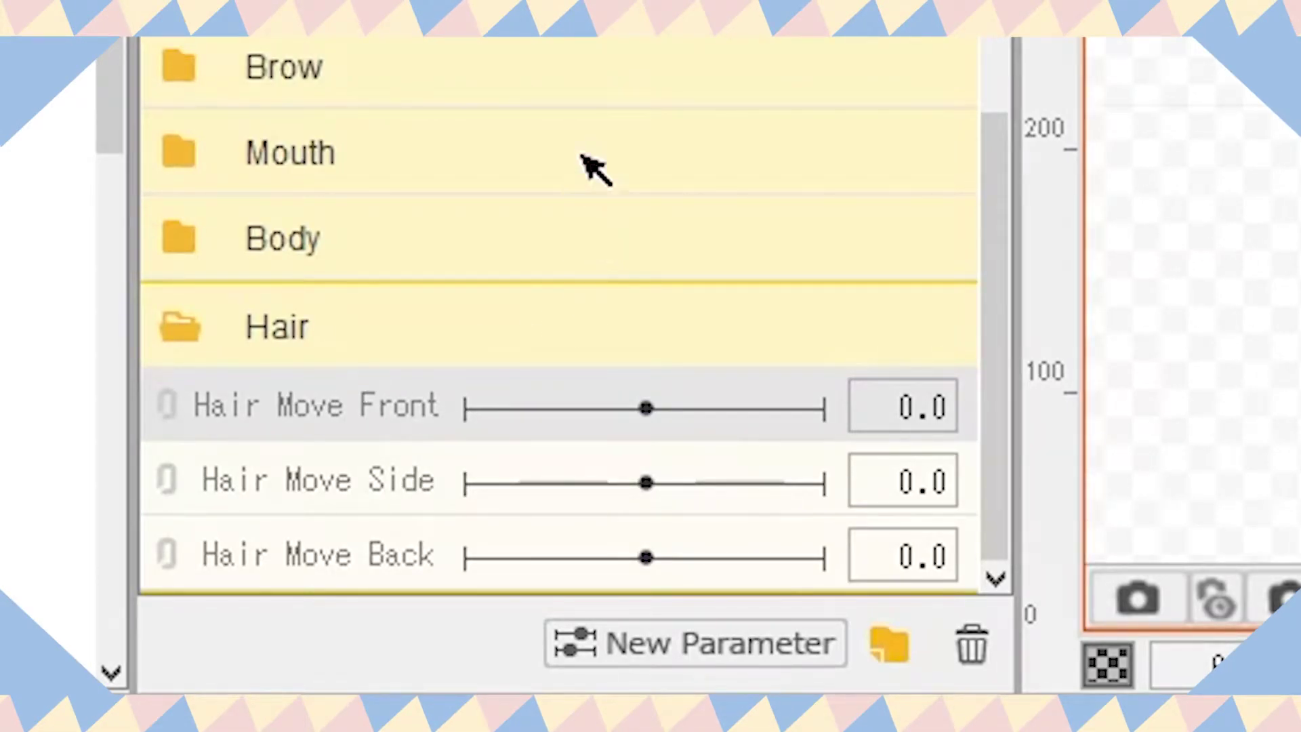
{"action": "right_click", "coordinate": [300, 410]}
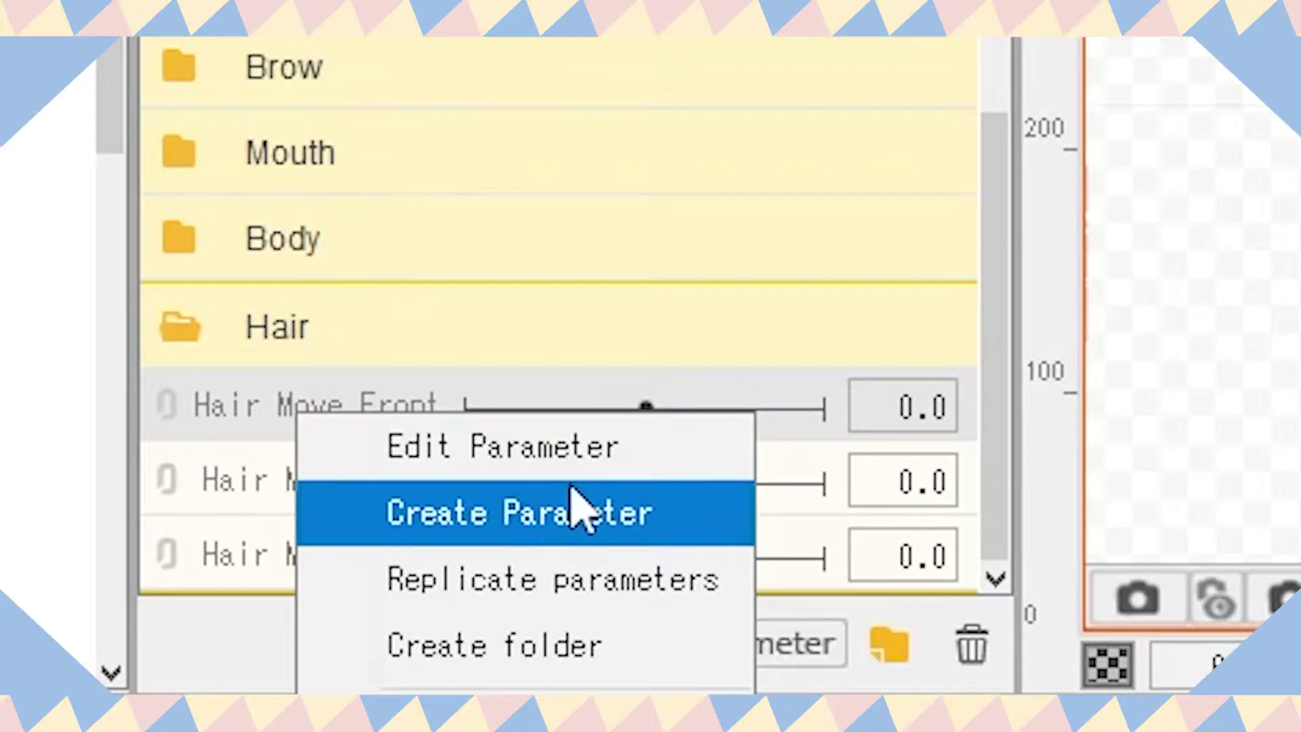
{"action": "left_click", "coordinate": [611, 580]}
{"action": "scroll", "coordinate": [419, 461], "scroll_direction": "down", "scroll_amount": 1}
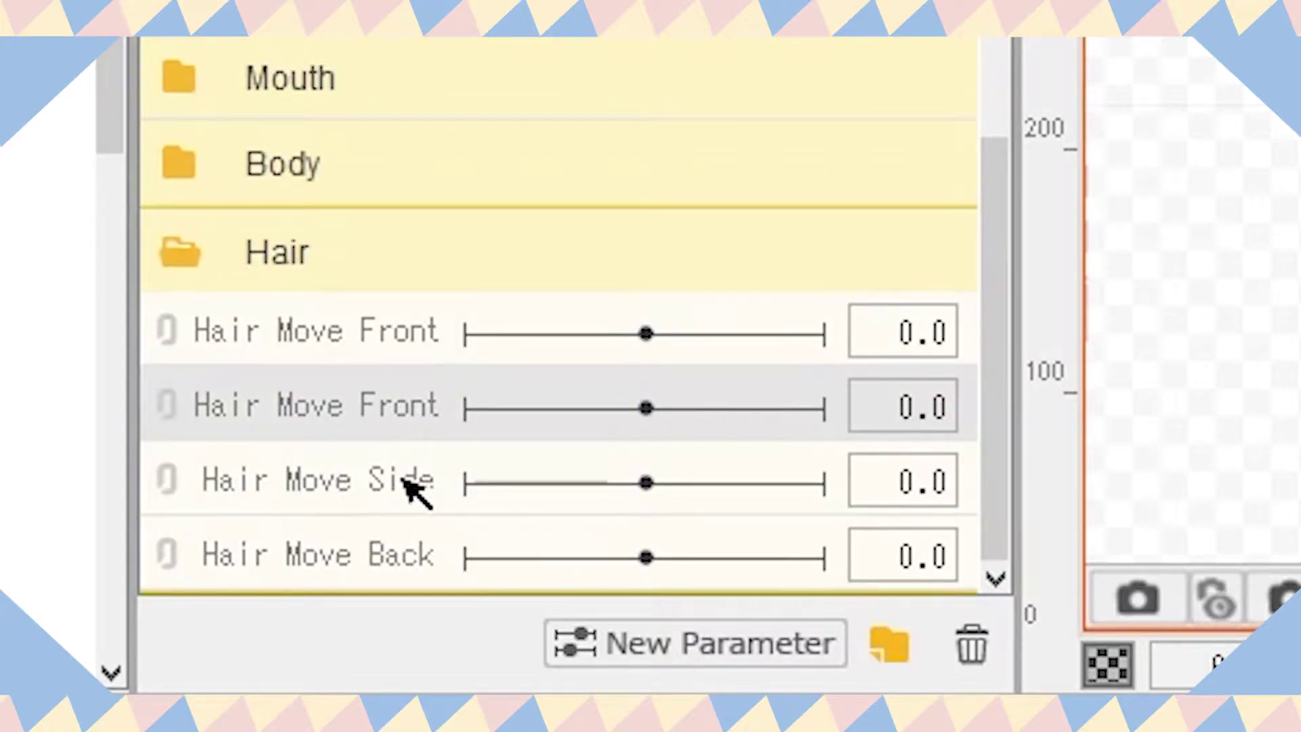
{"action": "right_click", "coordinate": [414, 487]}
{"action": "left_click", "coordinate": [603, 651]}
{"action": "scroll", "coordinate": [420, 583], "scroll_direction": "down", "scroll_amount": 1}
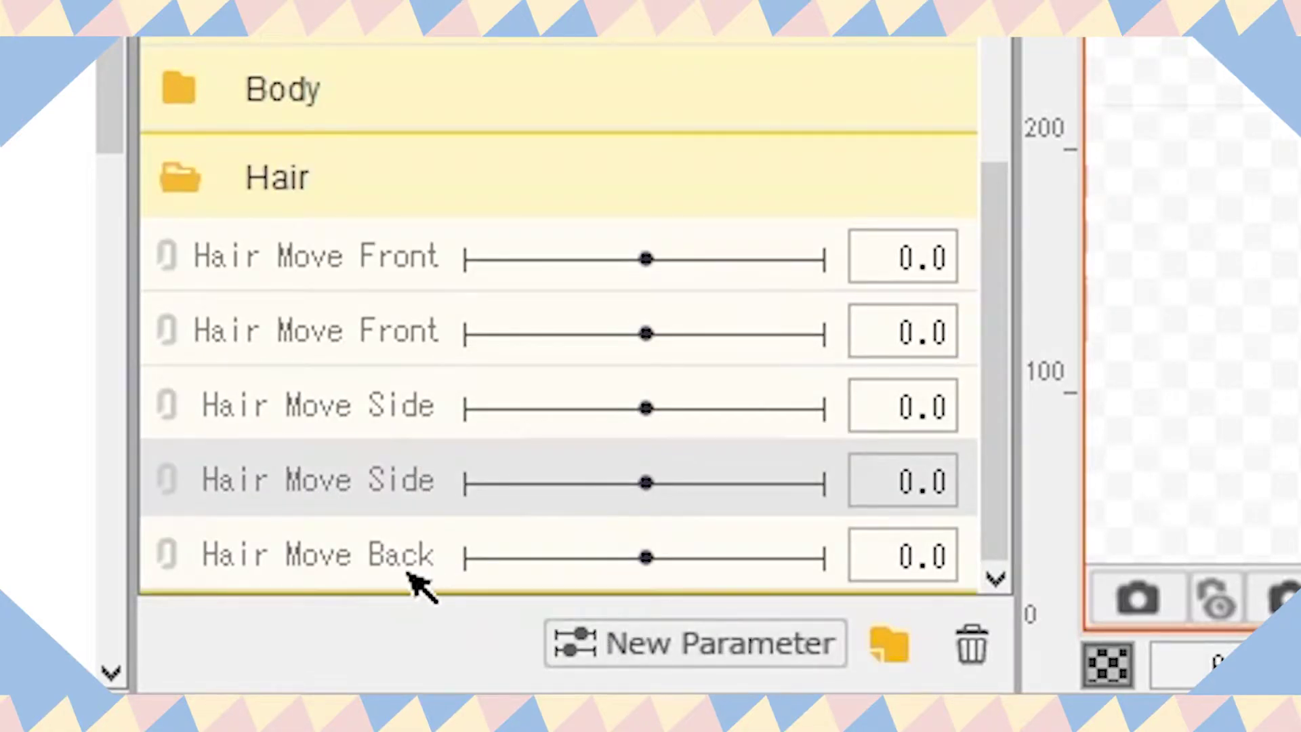
{"action": "right_click", "coordinate": [405, 542]}
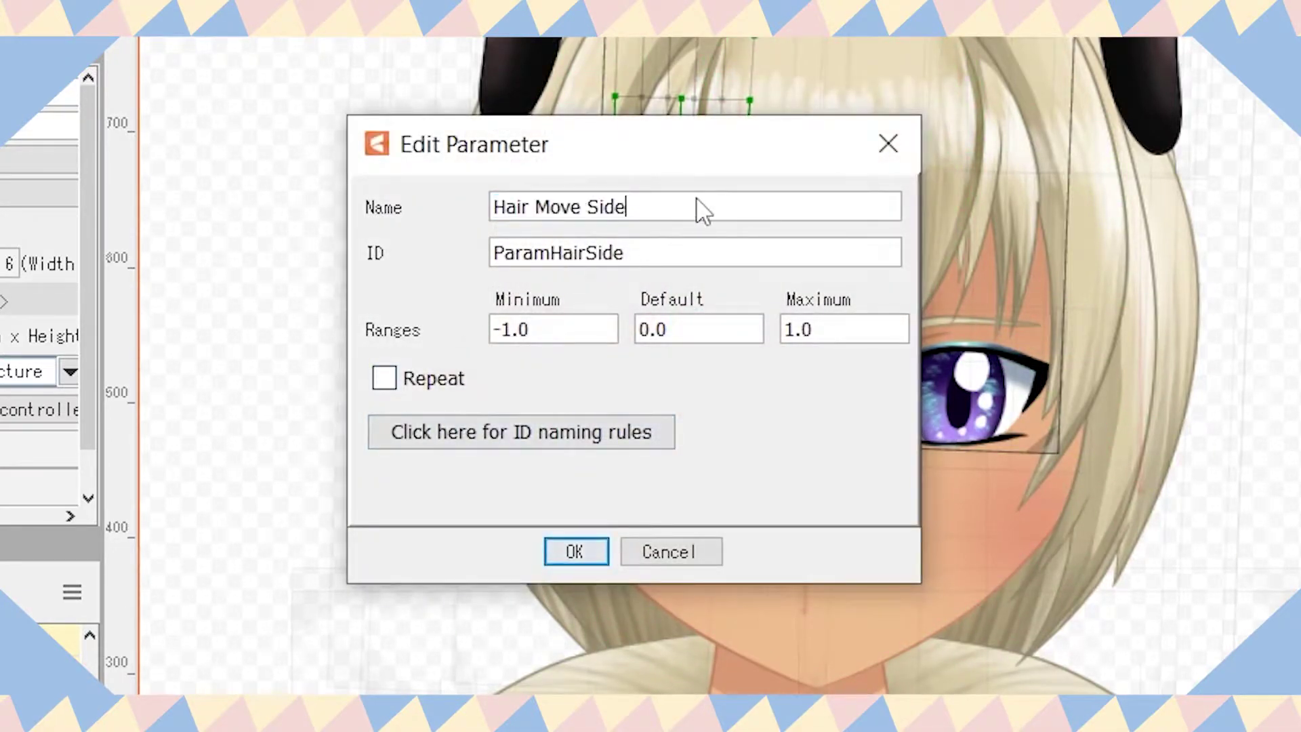
- Rename the hair parameter pairs by adding X to the first and Y to the second, such as Hair Move Side X and Hair Move Side Y
{"action": "type", "text": "X"}
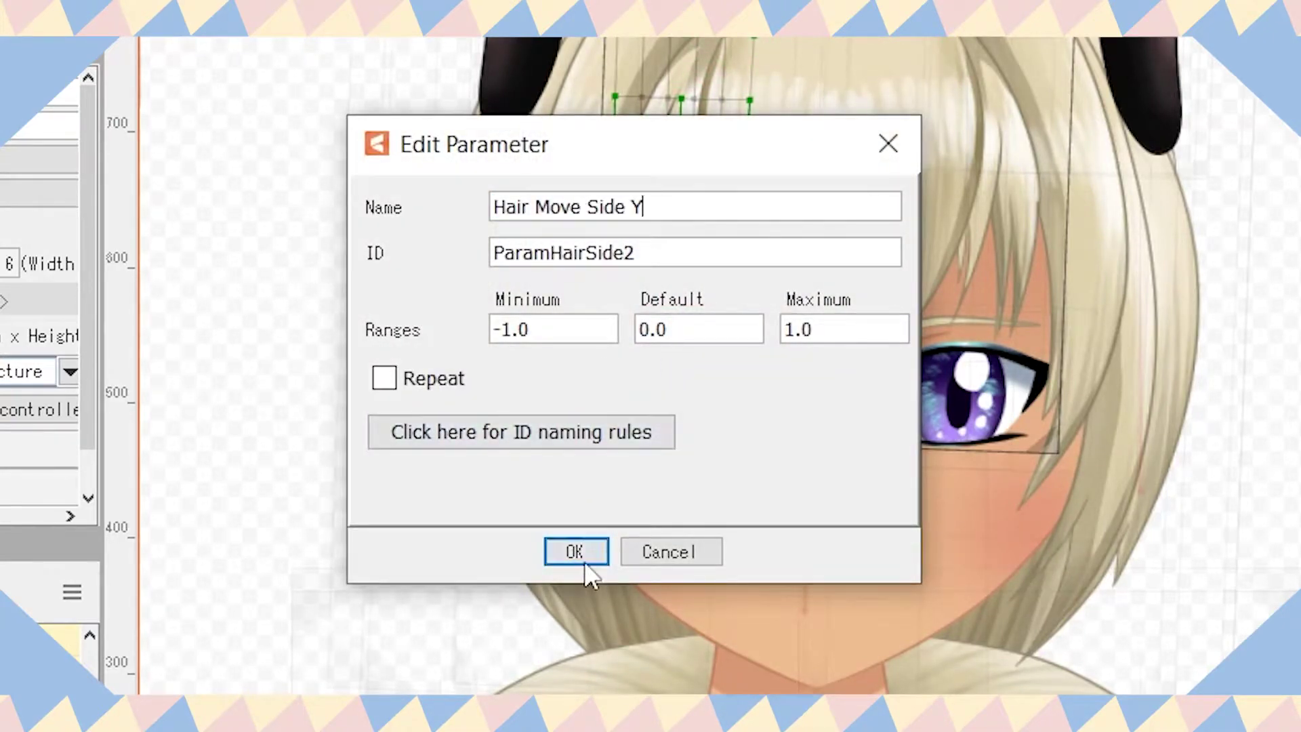
{"action": "left_click", "coordinate": [576, 552]}
{"action": "left_click", "coordinate": [683, 210]}
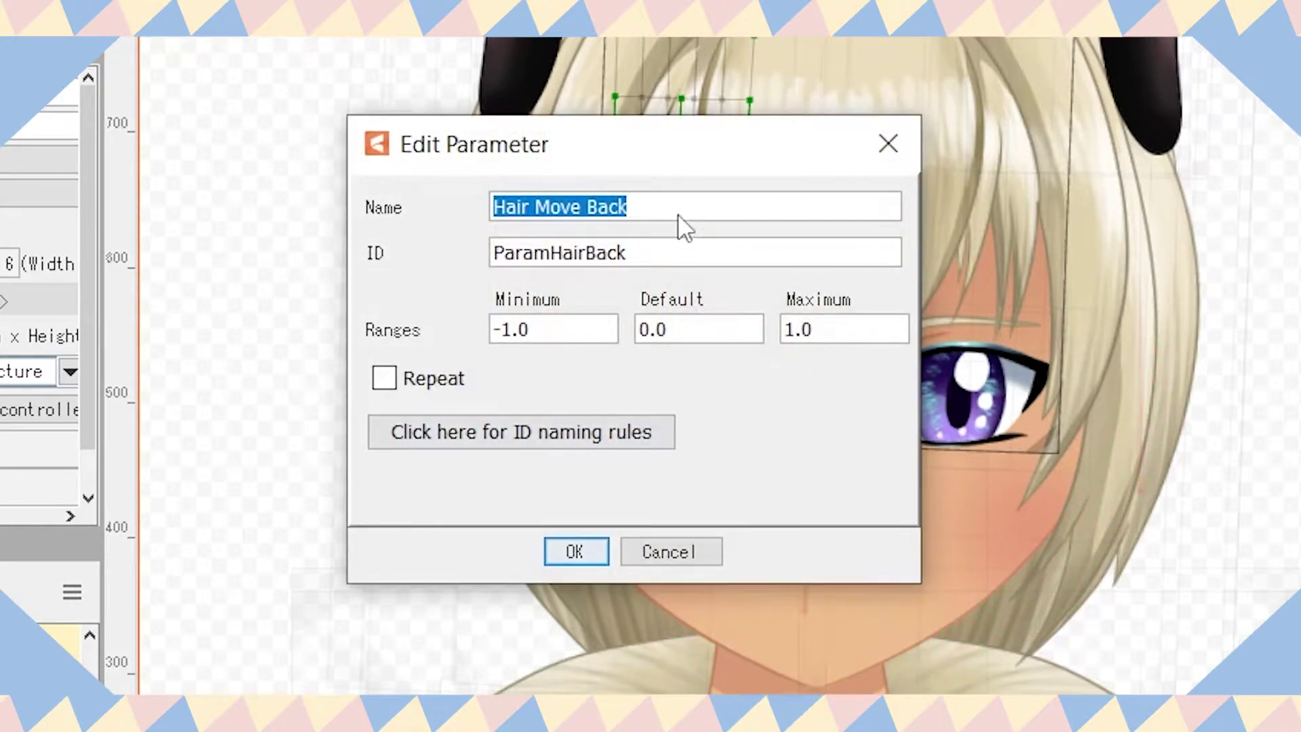
{"action": "type", "text": "X"}
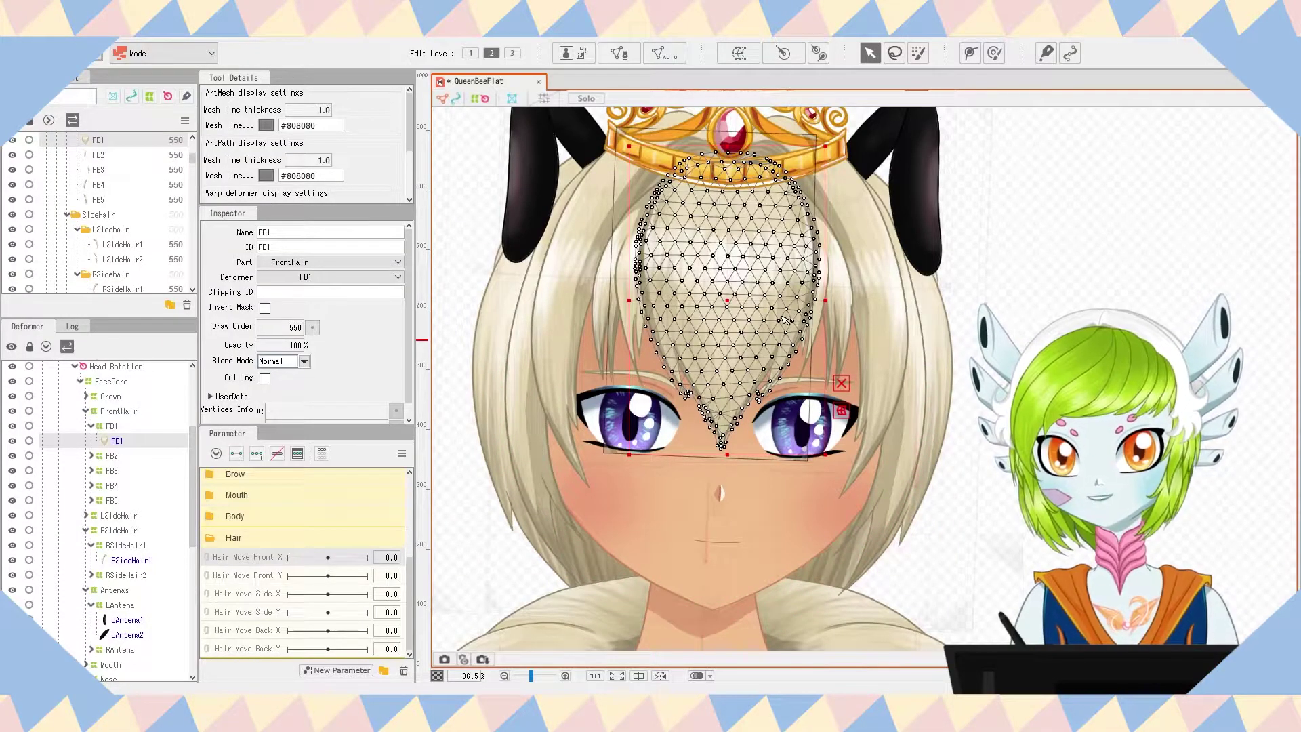
- Draw a deform path down the middle of the central bang FB1, from its root to its tip
{"action": "scroll", "coordinate": [783, 319], "scroll_direction": "down", "scroll_amount": 2}
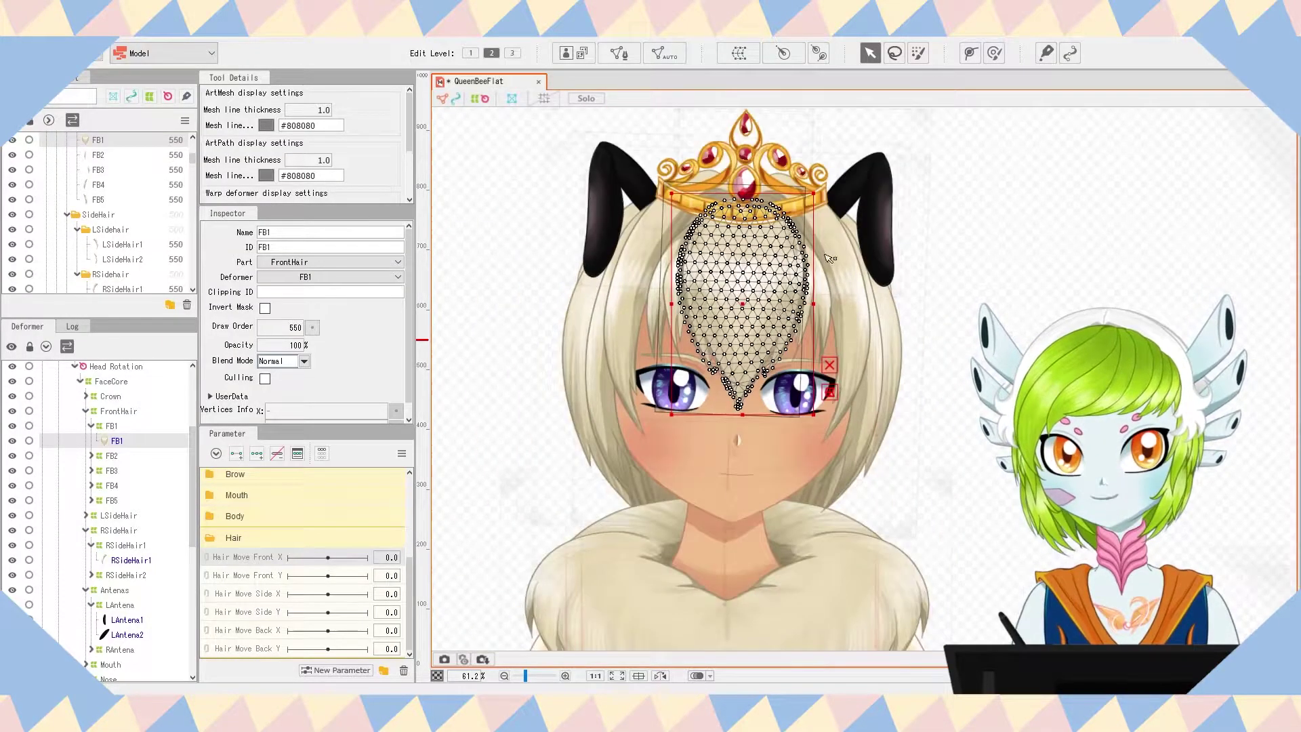
{"action": "left_click", "coordinate": [967, 54]}
{"action": "scroll", "coordinate": [825, 223], "scroll_direction": "up", "scroll_amount": 2}
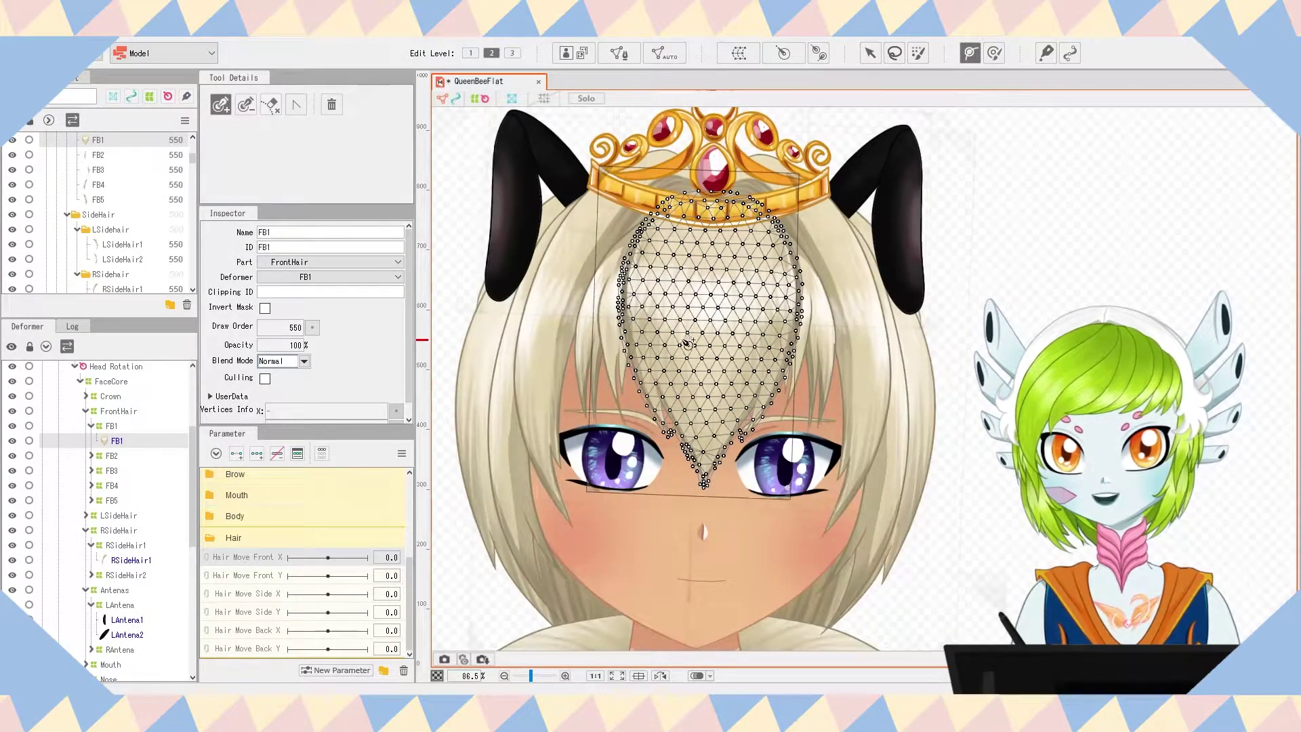
{"action": "left_click", "coordinate": [717, 204]}
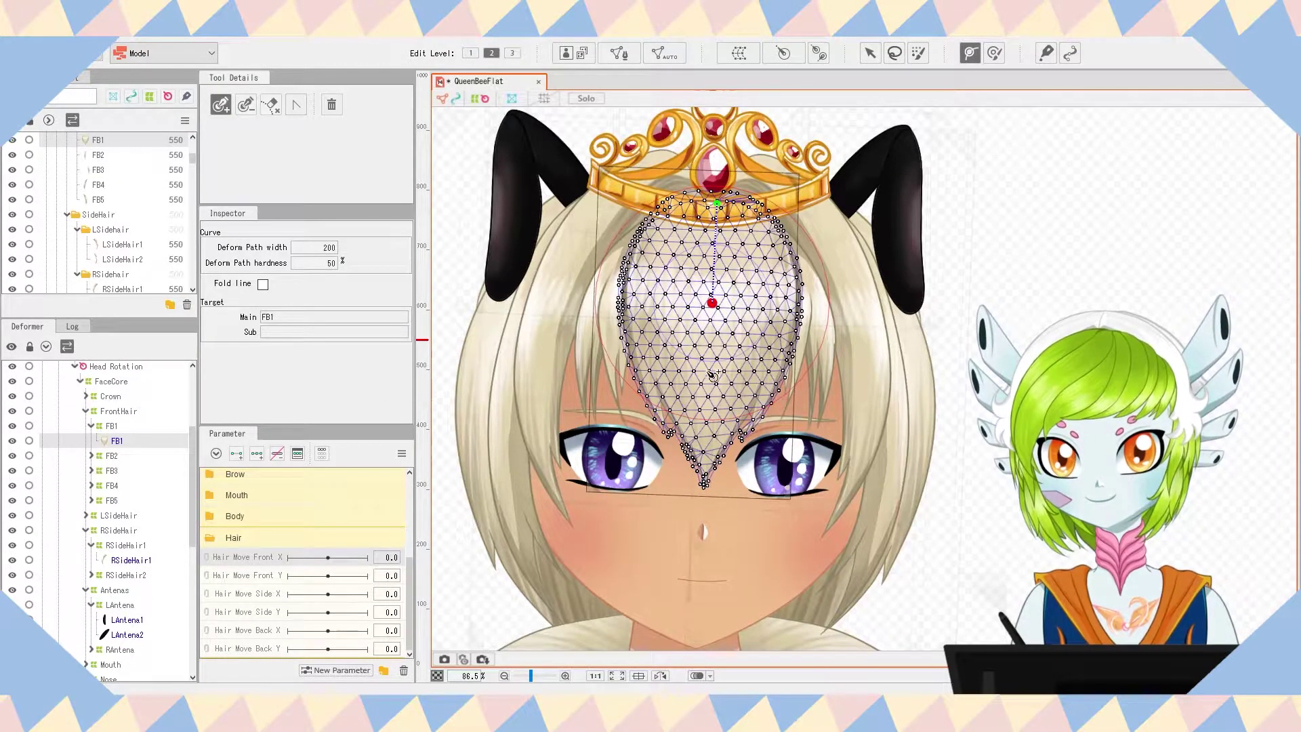
- Draw a deform path along the FB2 bang strand from its root to its tip
{"action": "left_click", "coordinate": [91, 456]}
{"action": "left_click", "coordinate": [91, 485]}
{"action": "left_click", "coordinate": [92, 515]}
{"action": "left_click", "coordinate": [119, 471]}
{"action": "left_click", "coordinate": [668, 214]}
{"action": "left_click", "coordinate": [618, 291]}
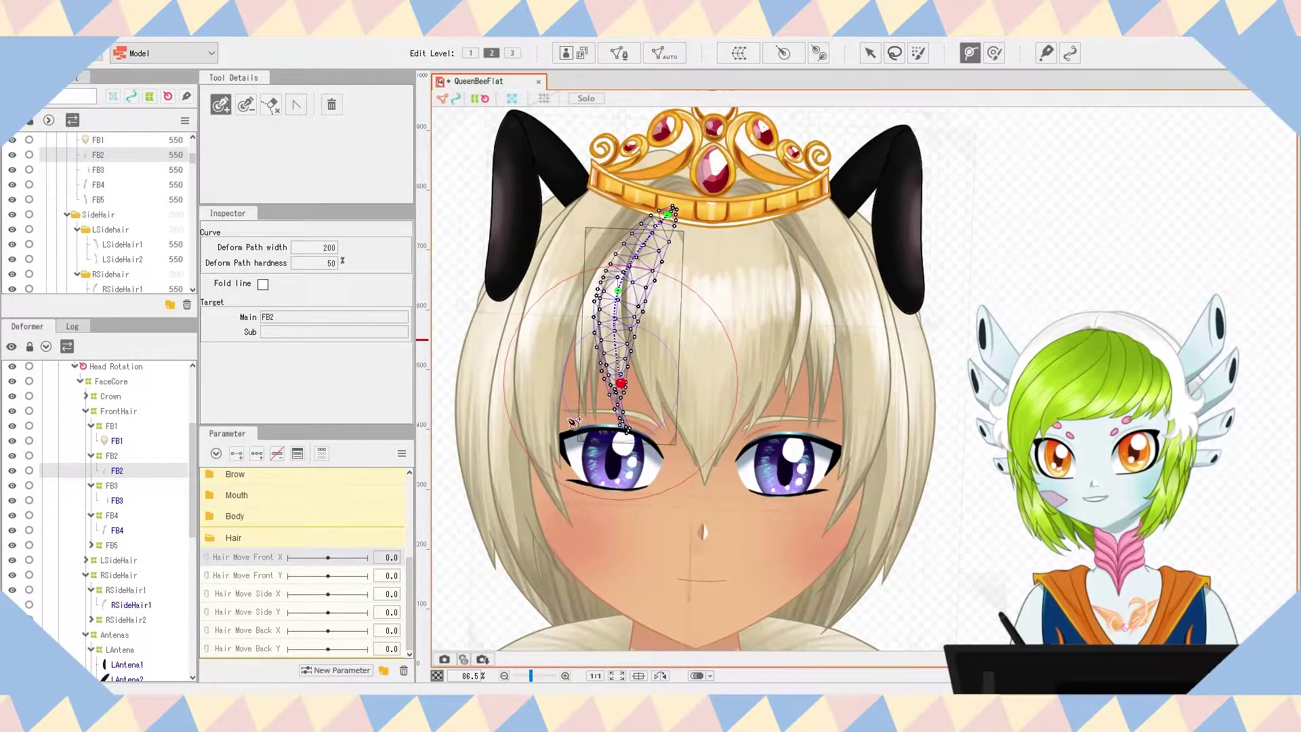
- Draw deform paths along the FB3 and FB4 bang strands
{"action": "left_click", "coordinate": [789, 305]}
{"action": "left_click", "coordinate": [773, 252]}
{"action": "left_click", "coordinate": [160, 531]}
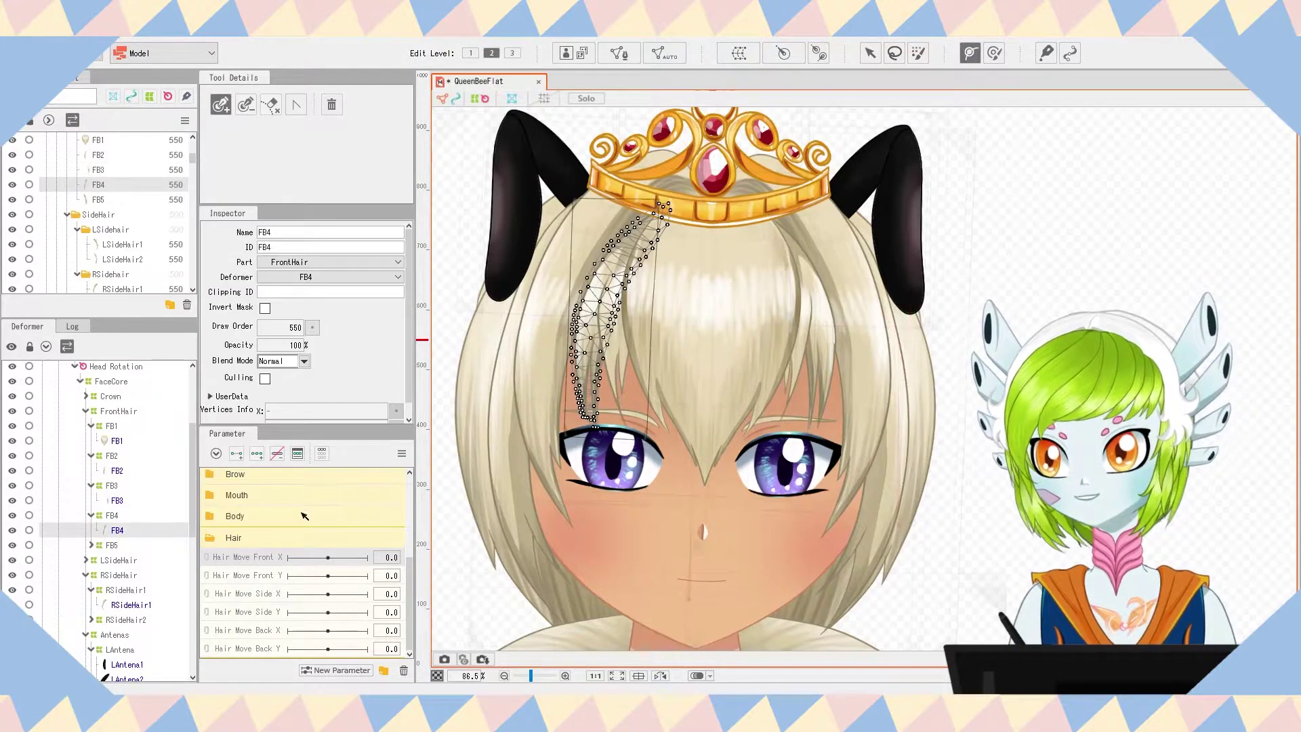
{"action": "left_click", "coordinate": [595, 292]}
- Draw a deform path along the FB5 bang strand and return to the selection arrow
{"action": "left_click", "coordinate": [91, 546]}
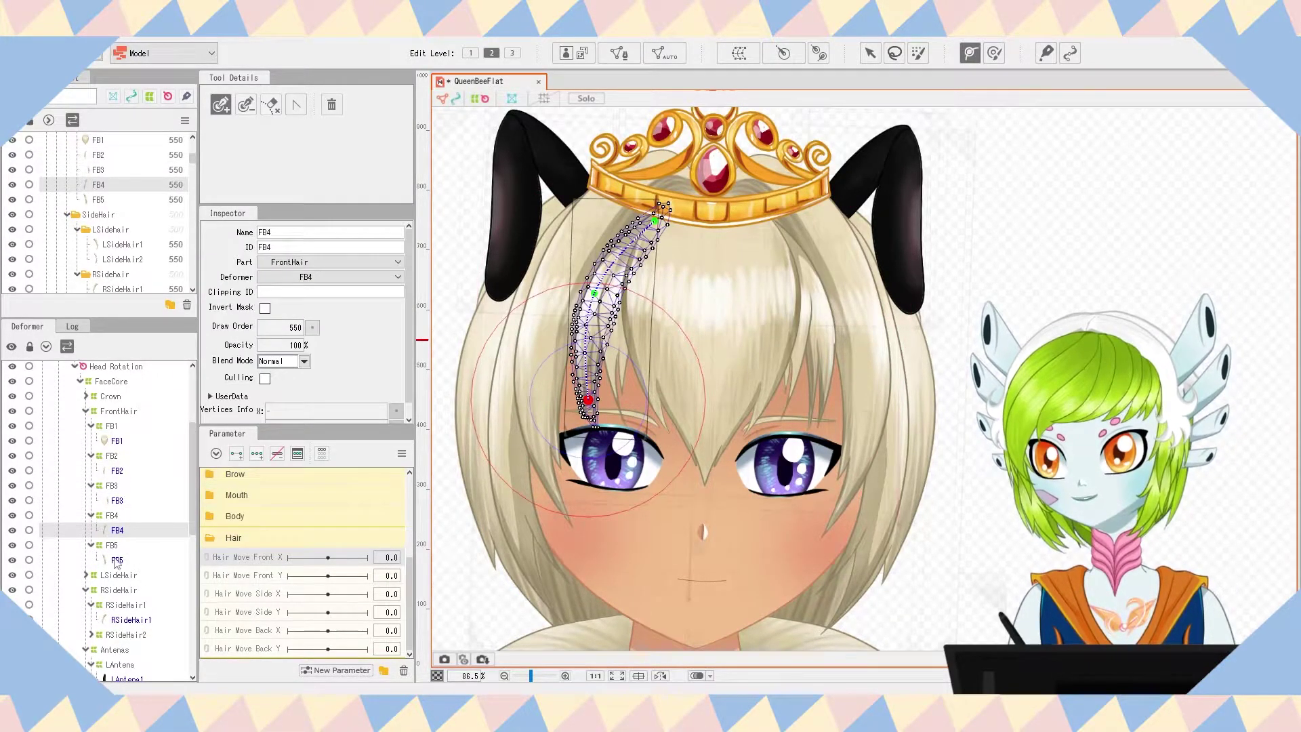
{"action": "left_click", "coordinate": [119, 560]}
{"action": "left_click", "coordinate": [778, 239]}
{"action": "left_click", "coordinate": [814, 321]}
{"action": "left_click", "coordinate": [871, 53]}
- Key FB1 to Hair Move Front X, swinging its path tip right at 1.0 and left at -1.0
{"action": "left_click", "coordinate": [153, 443]}
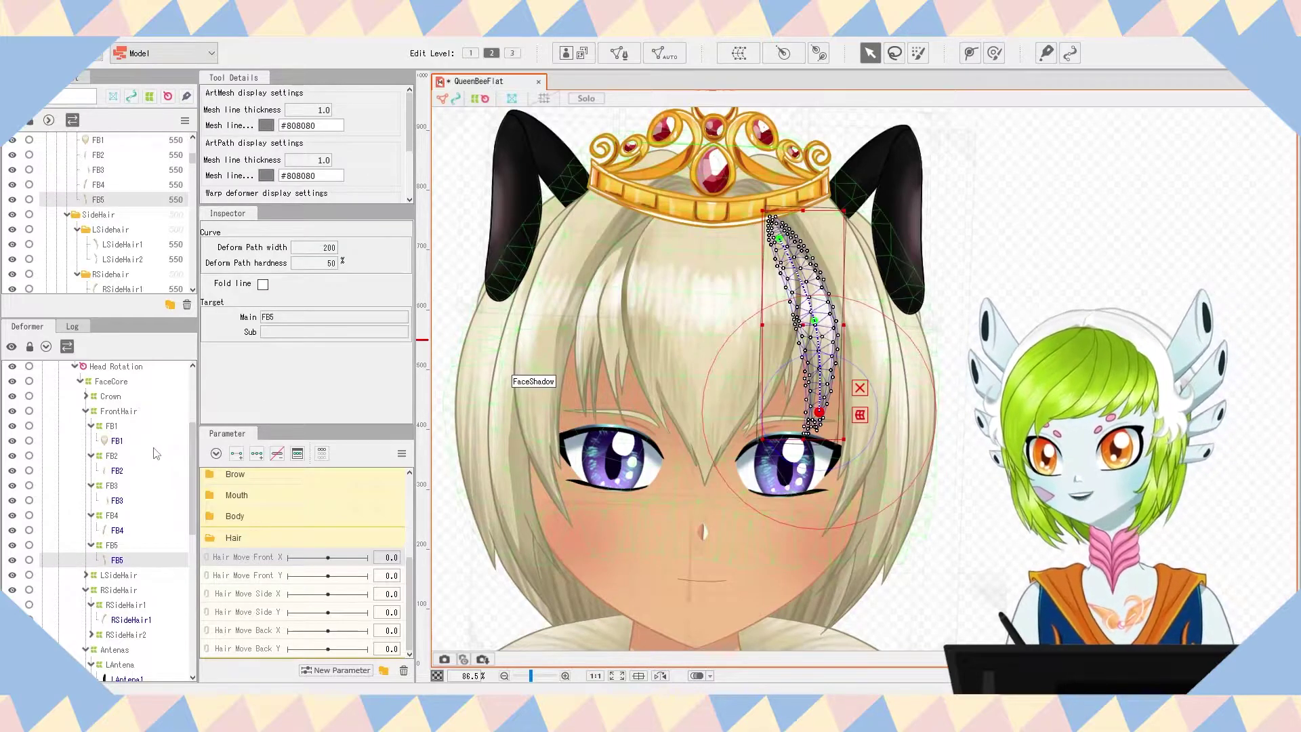
{"action": "left_click", "coordinate": [153, 443]}
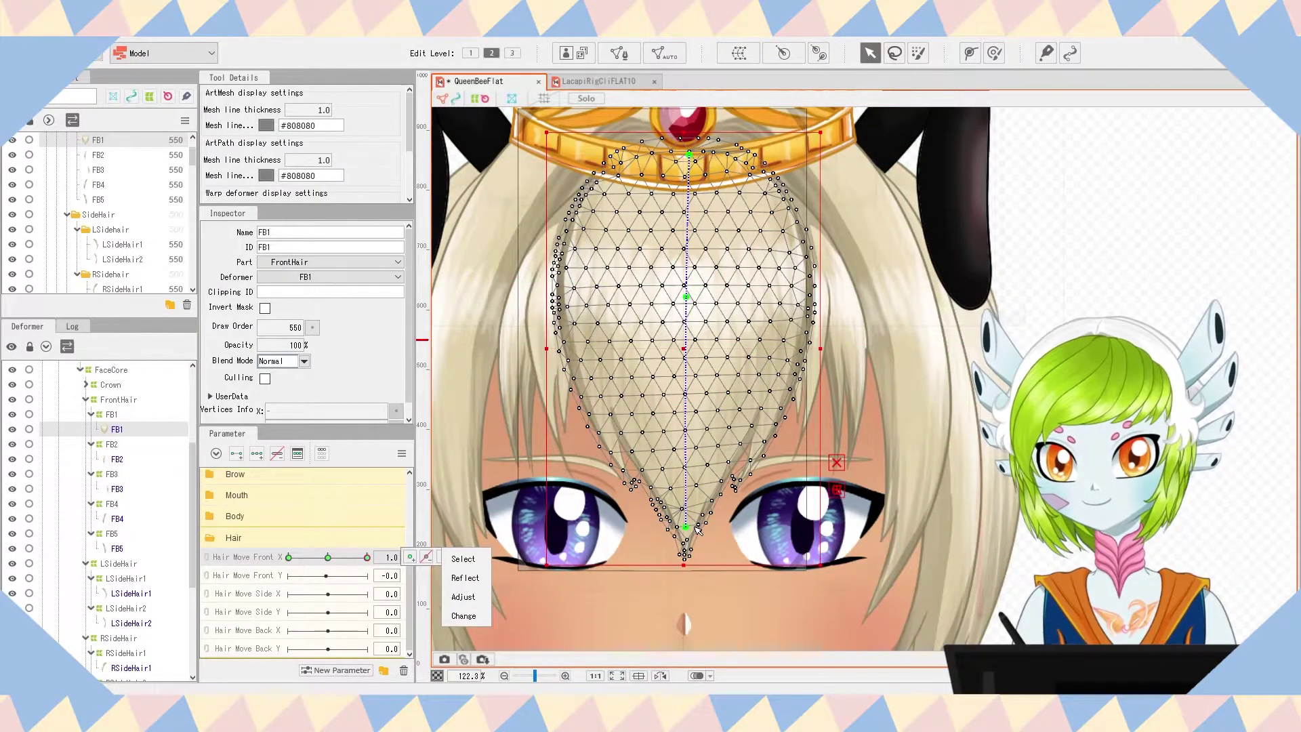
{"action": "left_click_drag", "start_coordinate": [686, 527], "coordinate": [717, 520]}
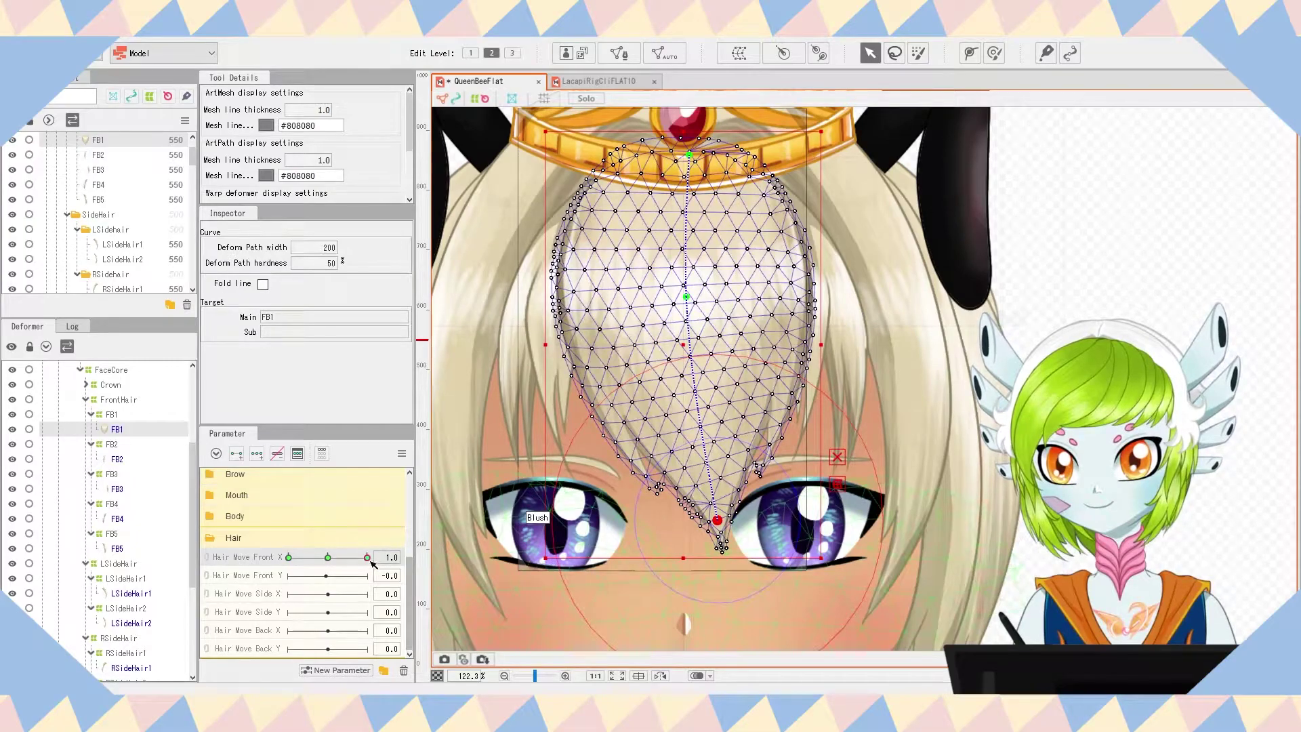
{"action": "left_click", "coordinate": [289, 557]}
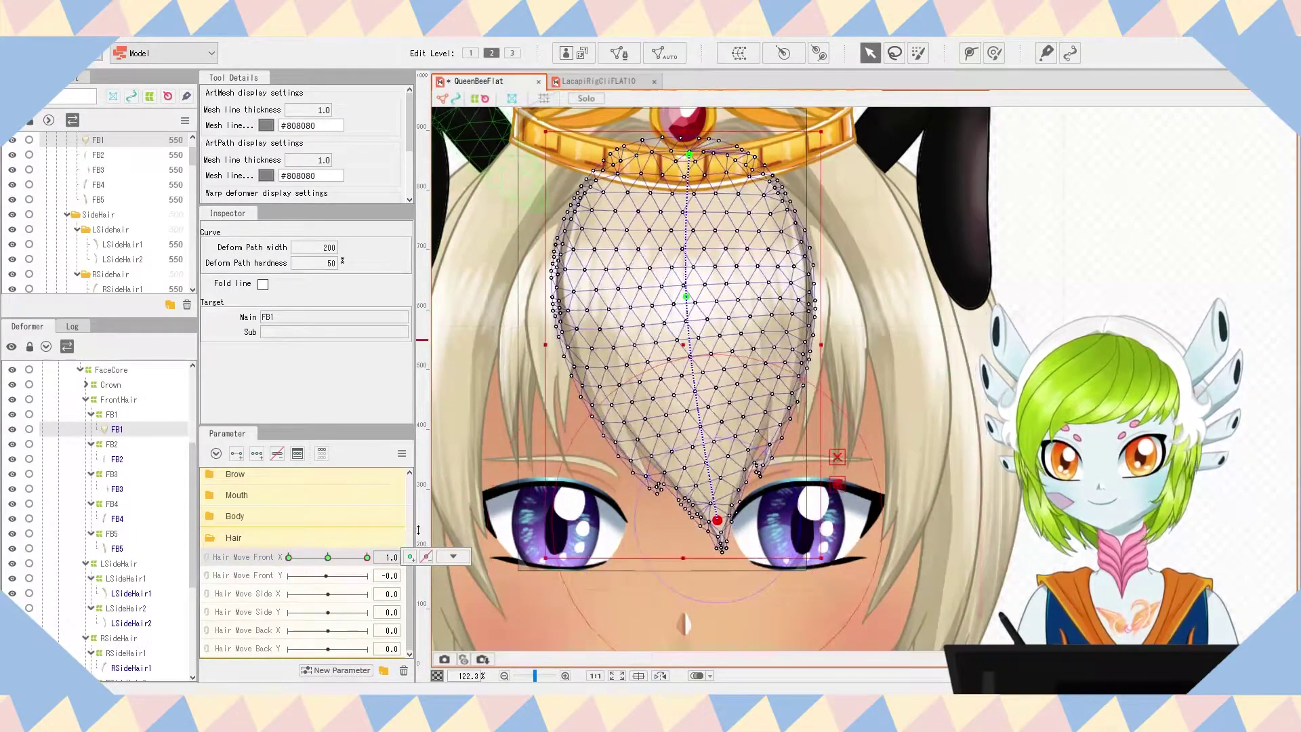
{"action": "left_click", "coordinate": [328, 557]}
- Key FB2 to Hair Move Front X, bending its path tip right at 1.0 and reflecting the motion at -1.0
{"action": "left_click", "coordinate": [116, 459]}
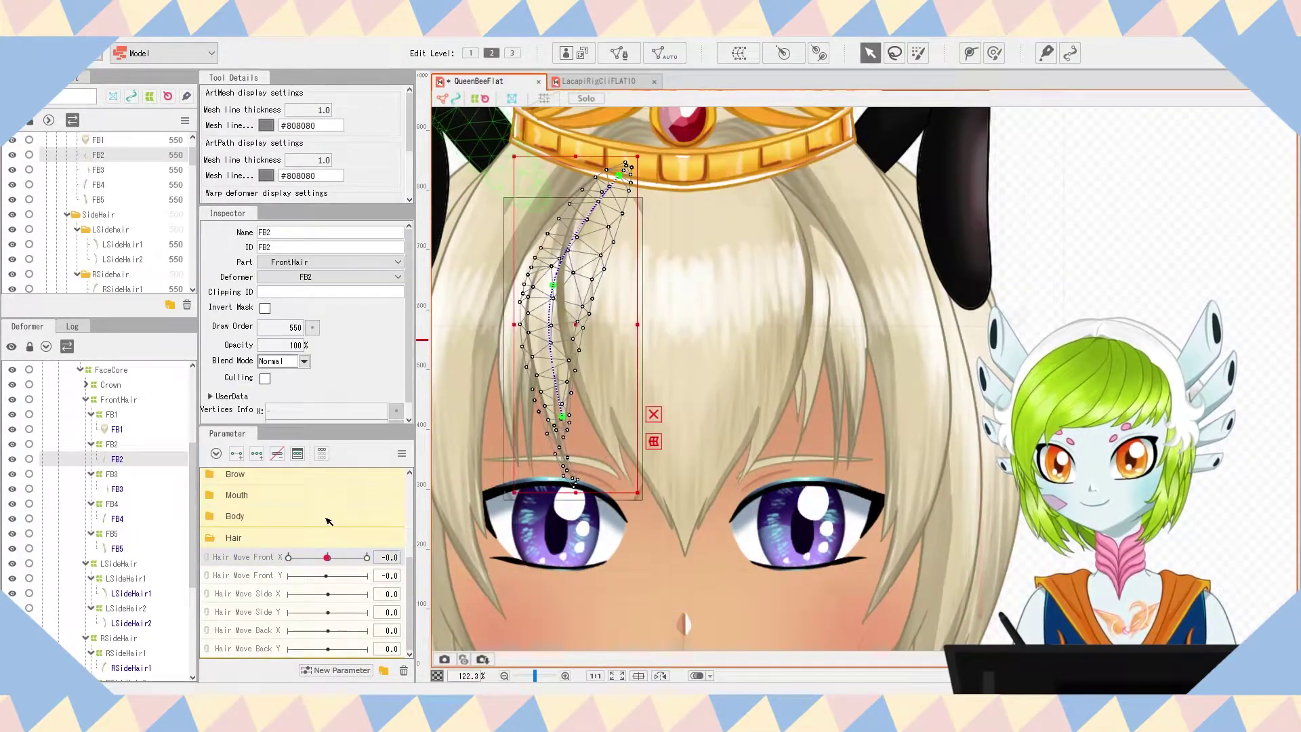
{"action": "left_click", "coordinate": [366, 557]}
{"action": "left_click_drag", "start_coordinate": [562, 416], "coordinate": [592, 416]}
{"action": "left_click", "coordinate": [402, 453]}
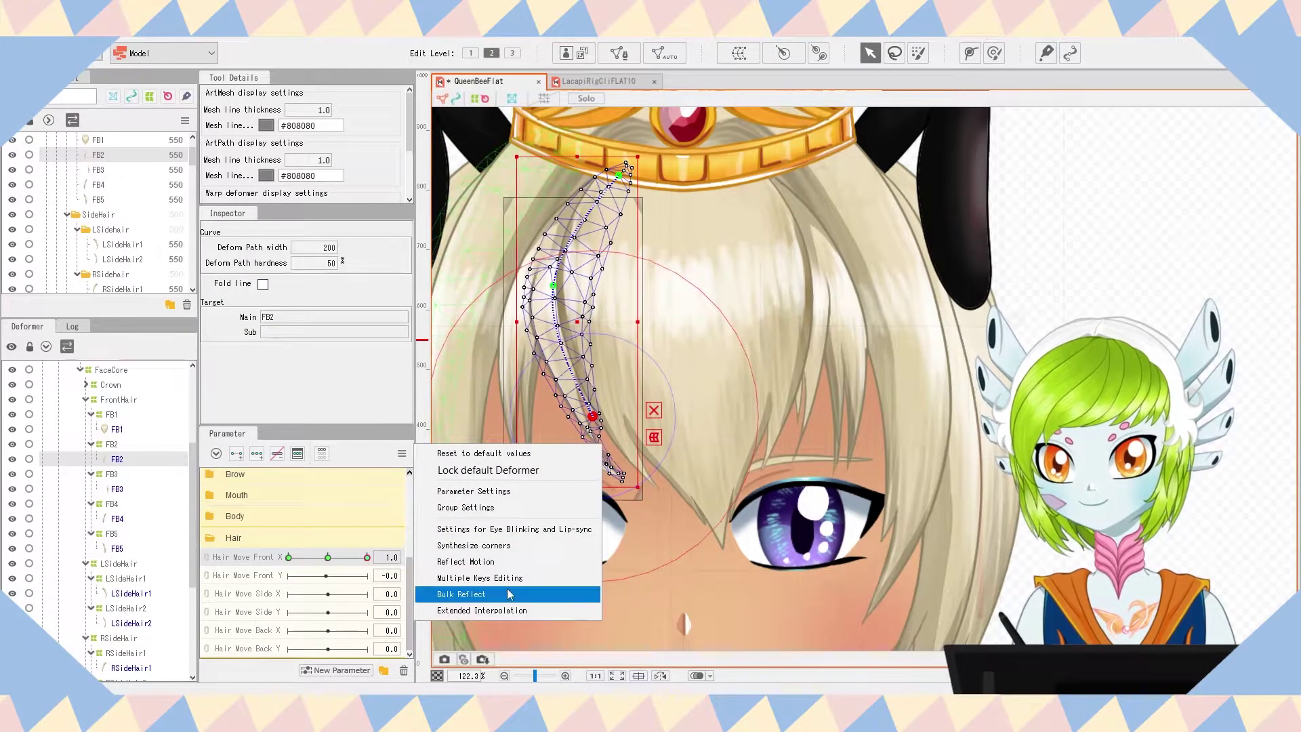
{"action": "left_click", "coordinate": [510, 562]}
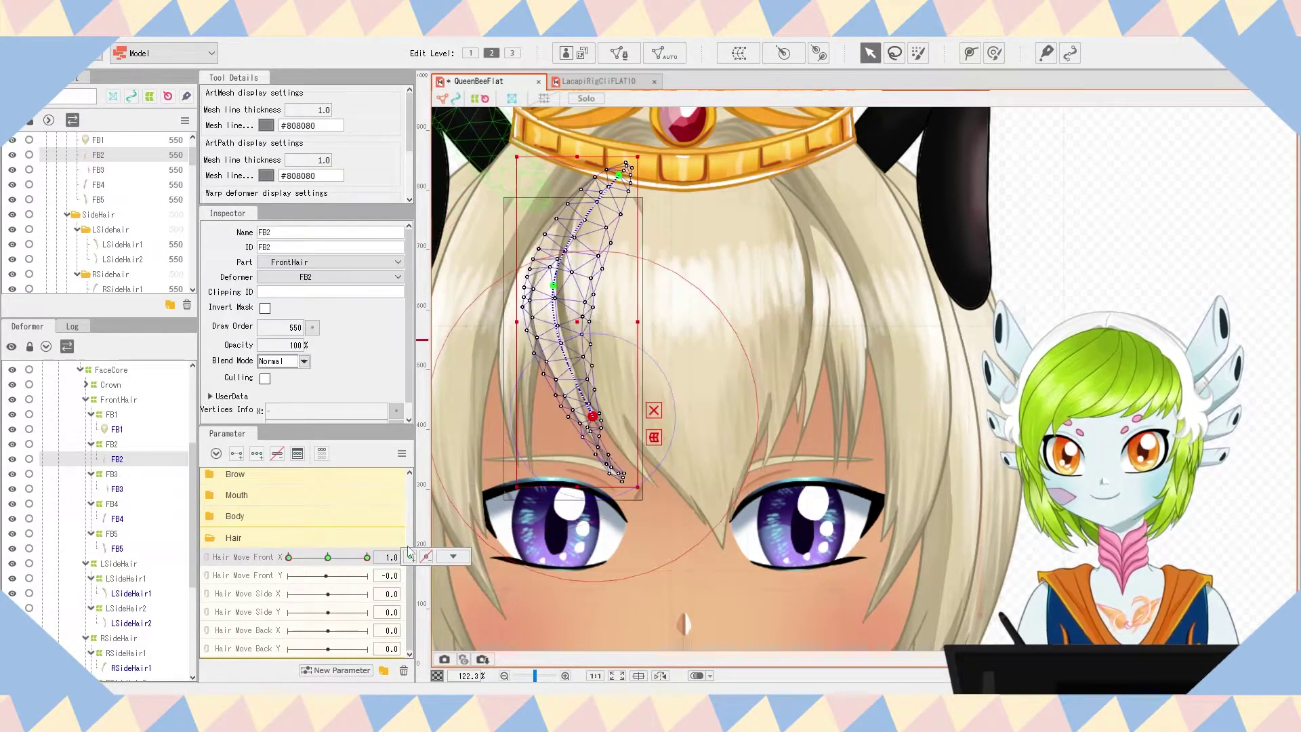
{"action": "left_click_drag", "start_coordinate": [367, 557], "coordinate": [288, 557]}
{"action": "left_click", "coordinate": [367, 557]}
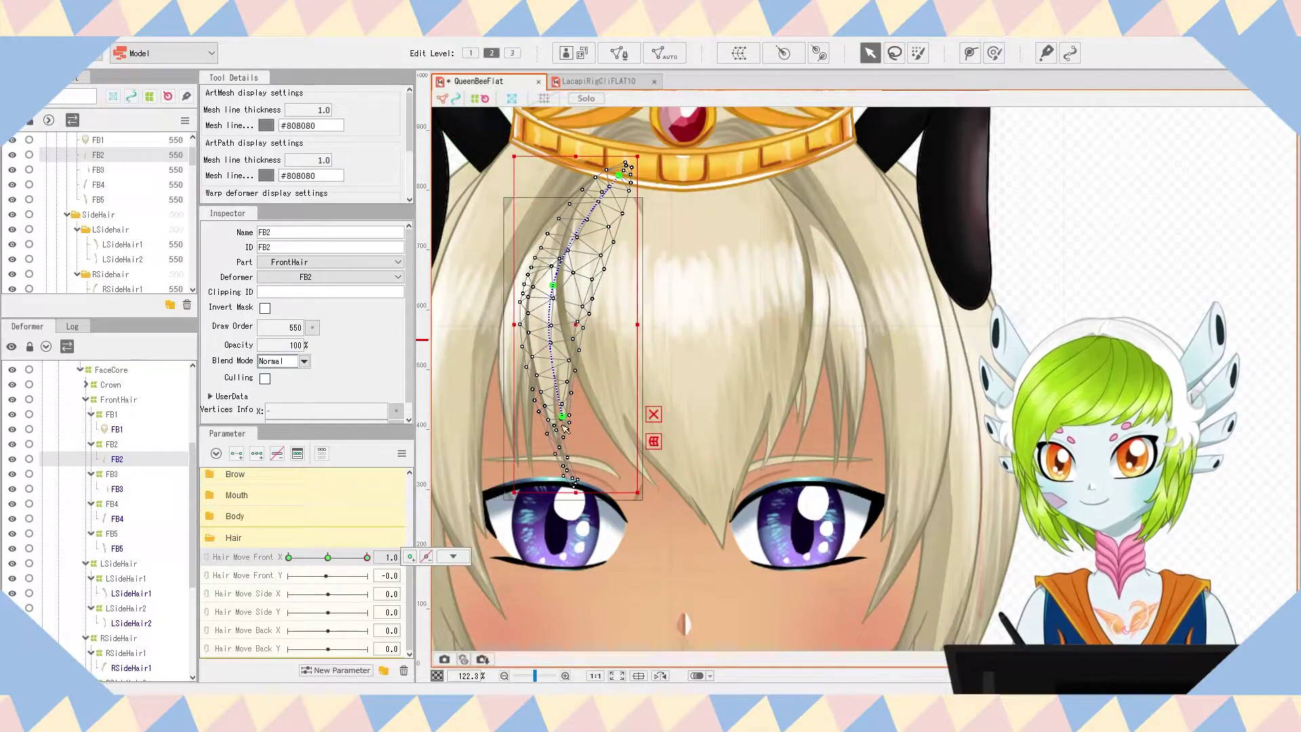
{"action": "left_click_drag", "start_coordinate": [562, 416], "coordinate": [594, 410]}
{"action": "left_click_drag", "start_coordinate": [366, 557], "coordinate": [289, 557]}
- Swing the FB3 strand's path tip left at Hair Move Front X -1.0
{"action": "left_click", "coordinate": [117, 488]}
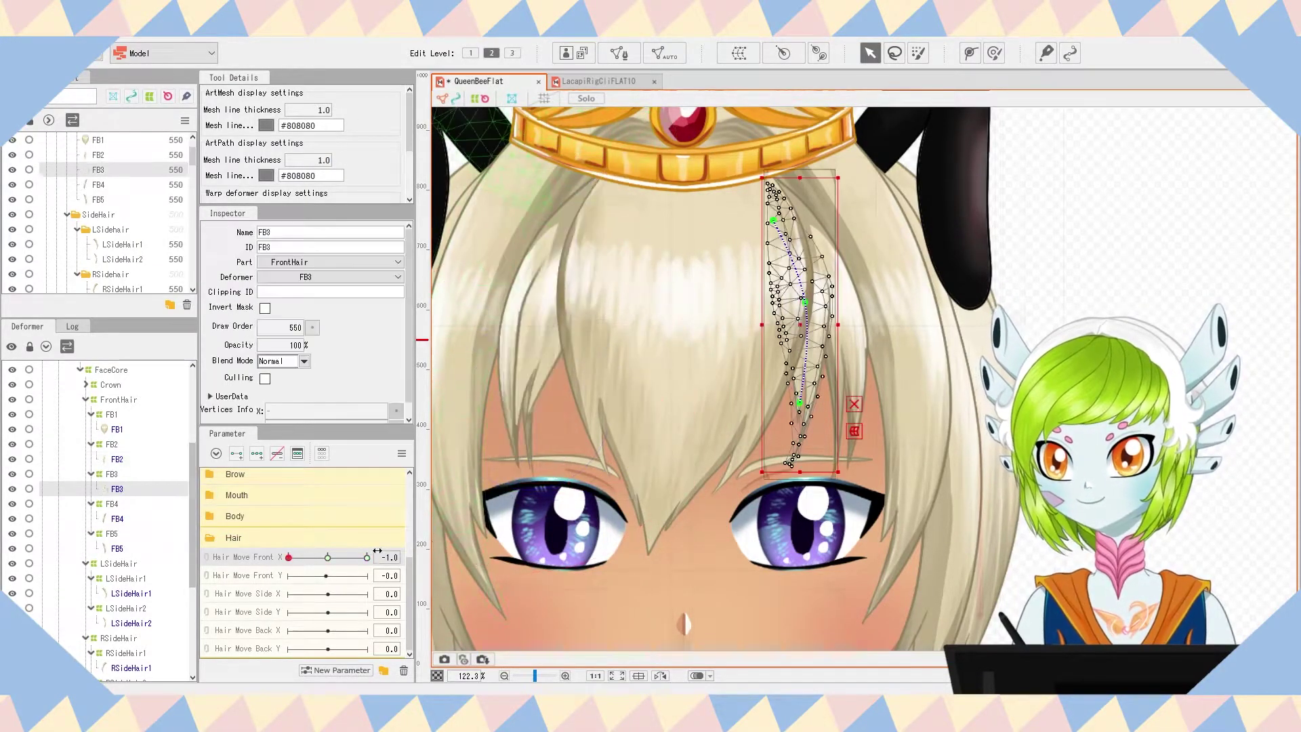
{"action": "left_click", "coordinate": [328, 557]}
{"action": "left_click", "coordinate": [289, 557]}
{"action": "left_click_drag", "start_coordinate": [799, 403], "coordinate": [778, 400]}
- Swing the FB4 strand's path tip right at Hair Move Front X 1.0 and left at -1.0
{"action": "left_click", "coordinate": [117, 519]}
{"action": "left_click_drag", "start_coordinate": [289, 566], "coordinate": [367, 567]}
{"action": "left_click_drag", "start_coordinate": [537, 442], "coordinate": [569, 441]}
{"action": "left_click", "coordinate": [289, 567]}
{"action": "left_click_drag", "start_coordinate": [489, 439], "coordinate": [463, 440]}
- Key FB5 to Hair Move Front X, swinging its path tip outward at 1.0 and inward at -1.0
{"action": "left_click", "coordinate": [137, 549]}
{"action": "left_click", "coordinate": [328, 584]}
{"action": "left_click", "coordinate": [328, 566]}
{"action": "left_click", "coordinate": [288, 566]}
{"action": "left_click", "coordinate": [849, 445]}
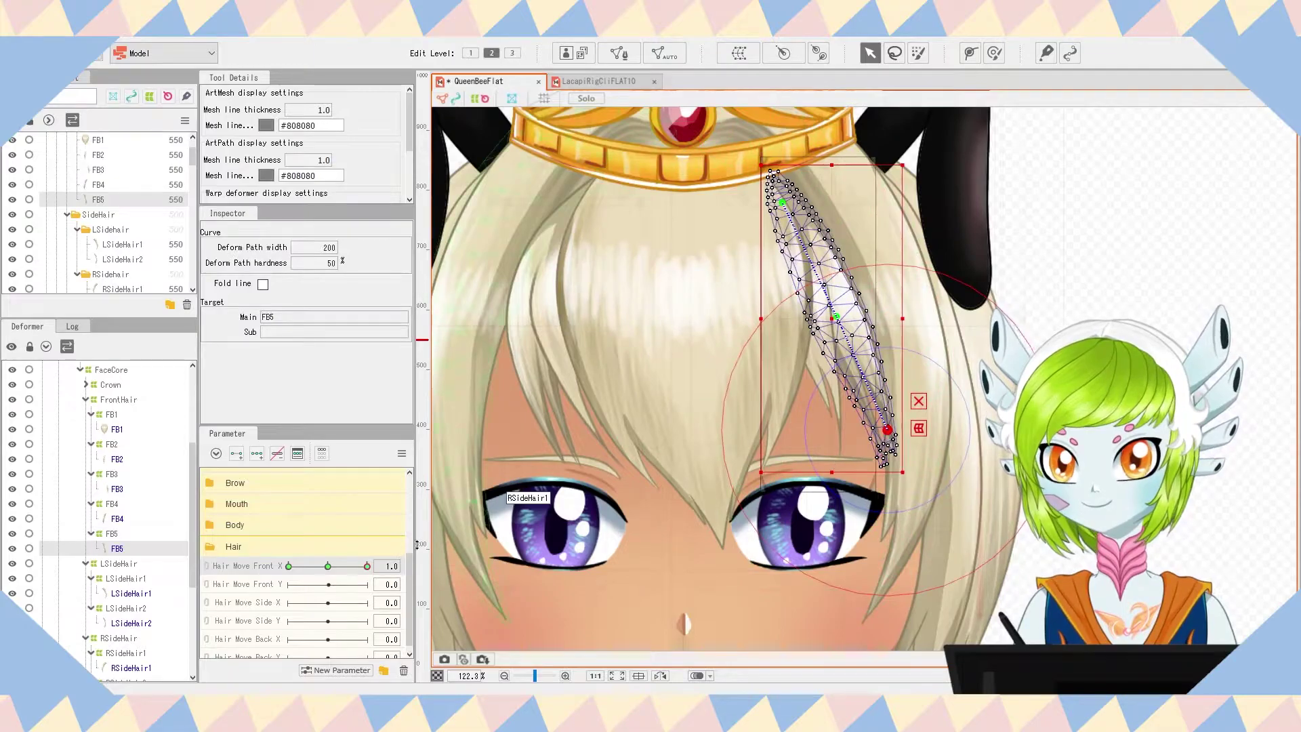
{"action": "left_click_drag", "start_coordinate": [849, 446], "coordinate": [801, 443]}
- Scrub Hair Move Front X to check the sway of the bangs and return it to 0.0
{"action": "scroll", "coordinate": [848, 425], "scroll_direction": "down", "scroll_amount": 2}
{"action": "left_click_drag", "start_coordinate": [288, 566], "coordinate": [330, 550]}
{"action": "scroll", "coordinate": [718, 478], "scroll_direction": "up", "scroll_amount": 2}
{"action": "scroll", "coordinate": [719, 478], "scroll_direction": "down", "scroll_amount": 2}
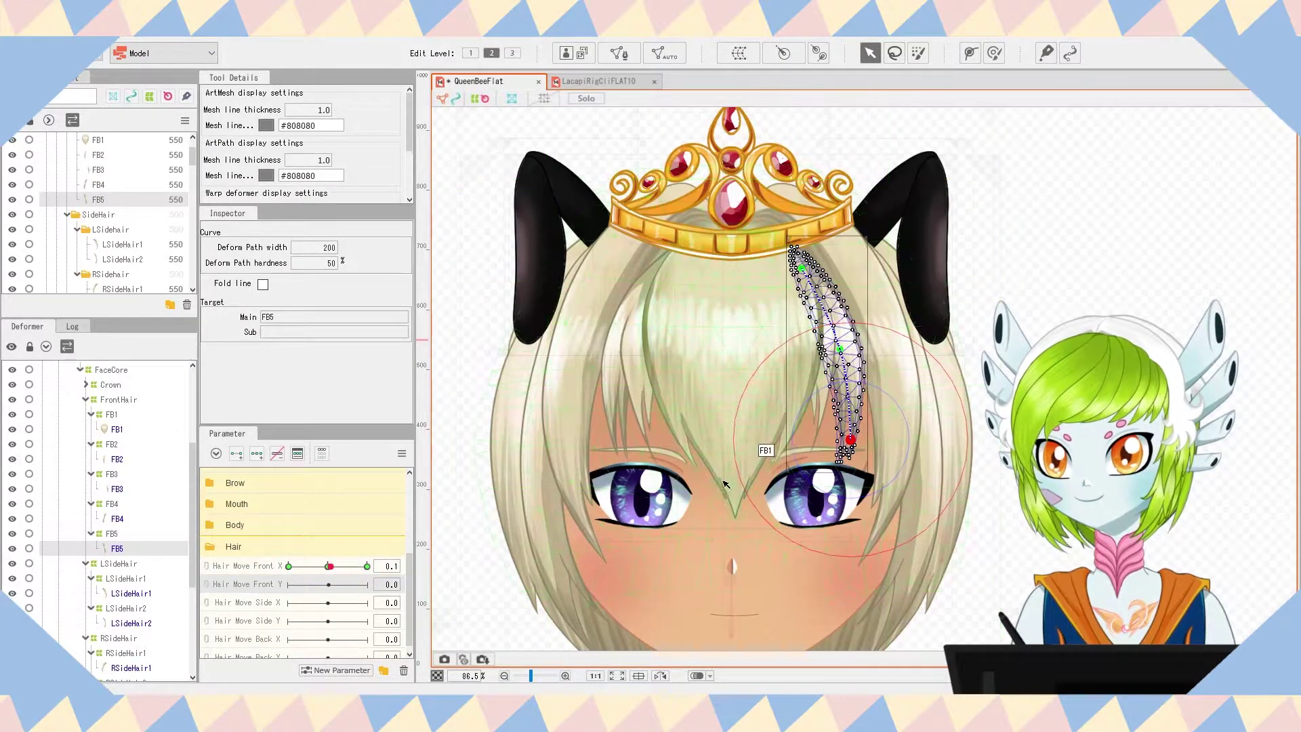
{"action": "scroll", "coordinate": [724, 485], "scroll_direction": "up", "scroll_amount": 2}
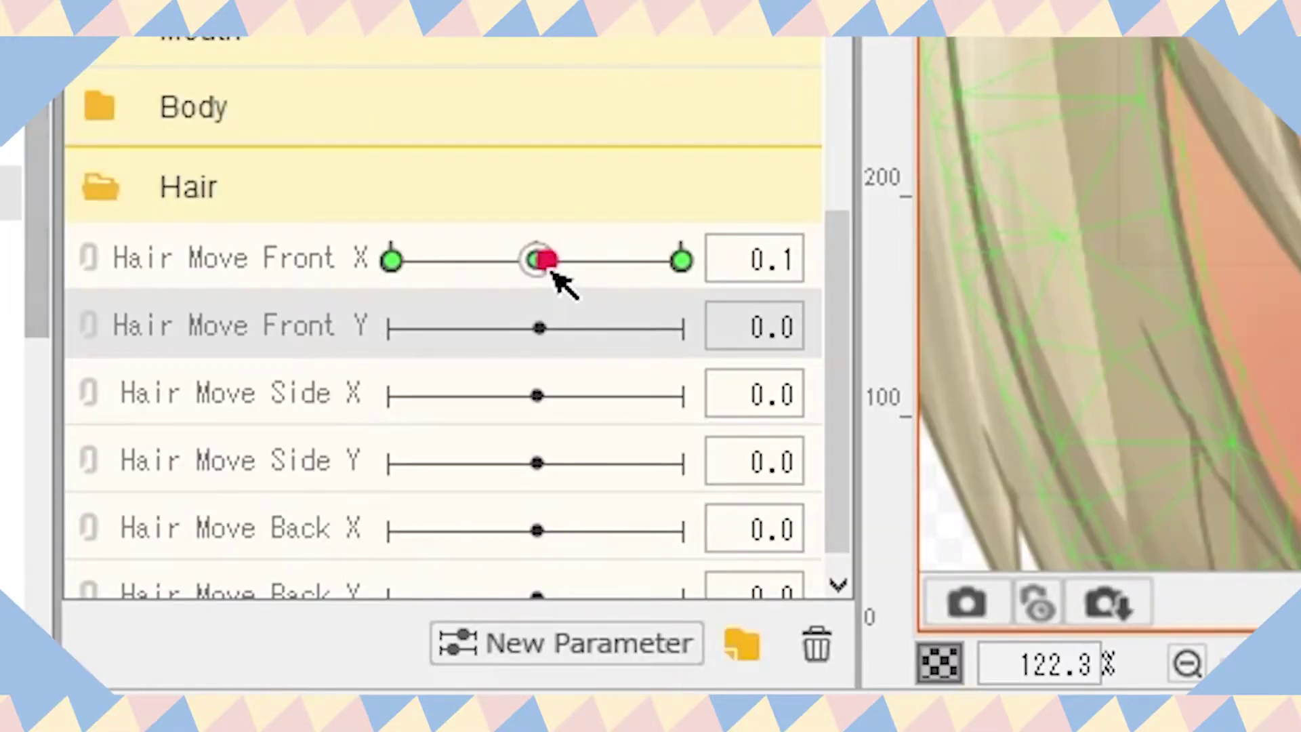
{"action": "left_click_drag", "start_coordinate": [552, 270], "coordinate": [532, 271]}
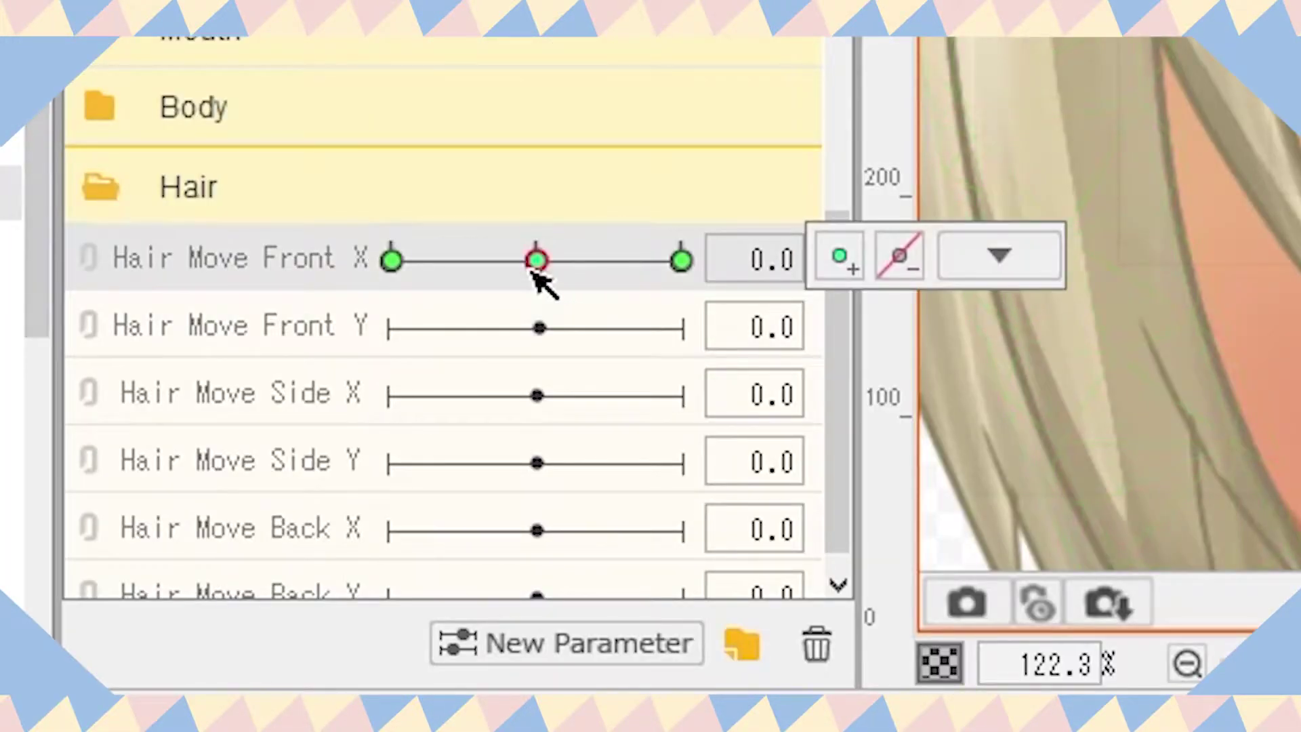
- Select the FB1 to FB5 art meshes together and add three keys to them on Hair Move Front Y
{"action": "left_click", "coordinate": [340, 324]}
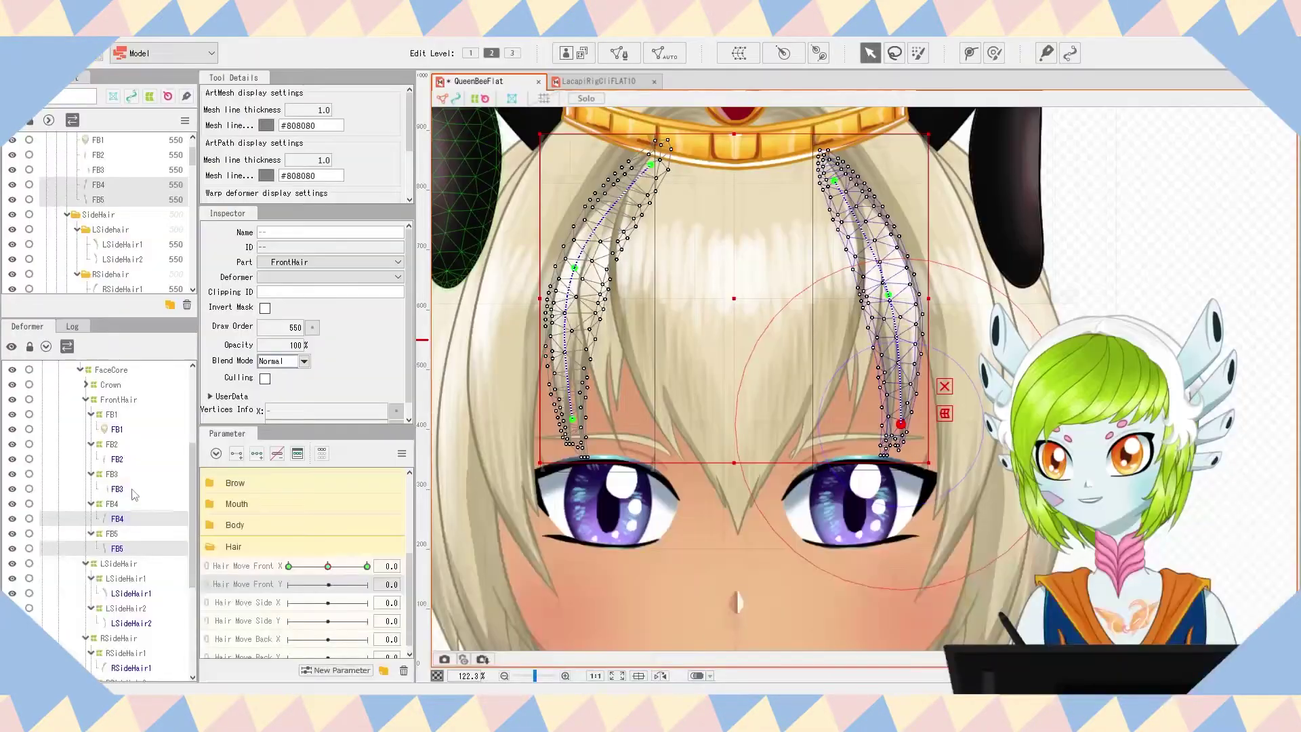
{"action": "left_click", "coordinate": [130, 488], "text": "ctrl"}
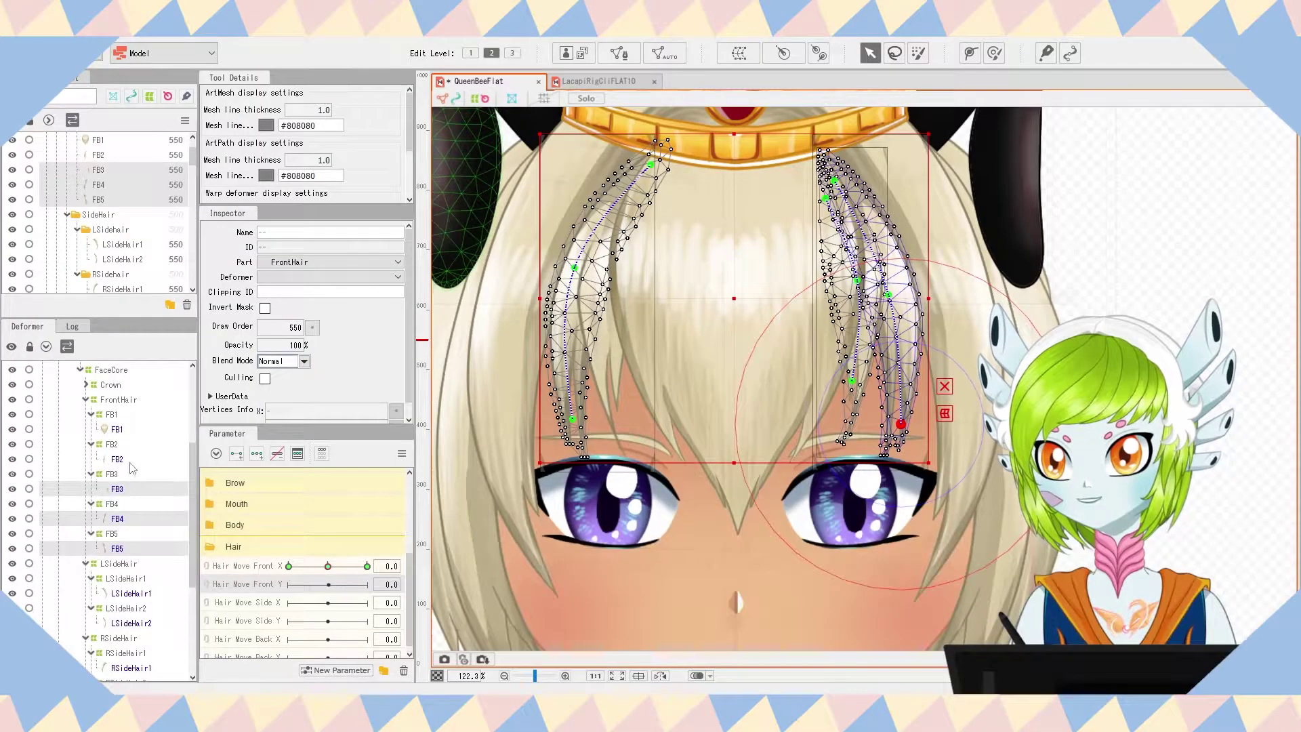
{"action": "left_click", "coordinate": [130, 462], "text": "ctrl"}
{"action": "left_click", "coordinate": [130, 433], "text": "ctrl"}
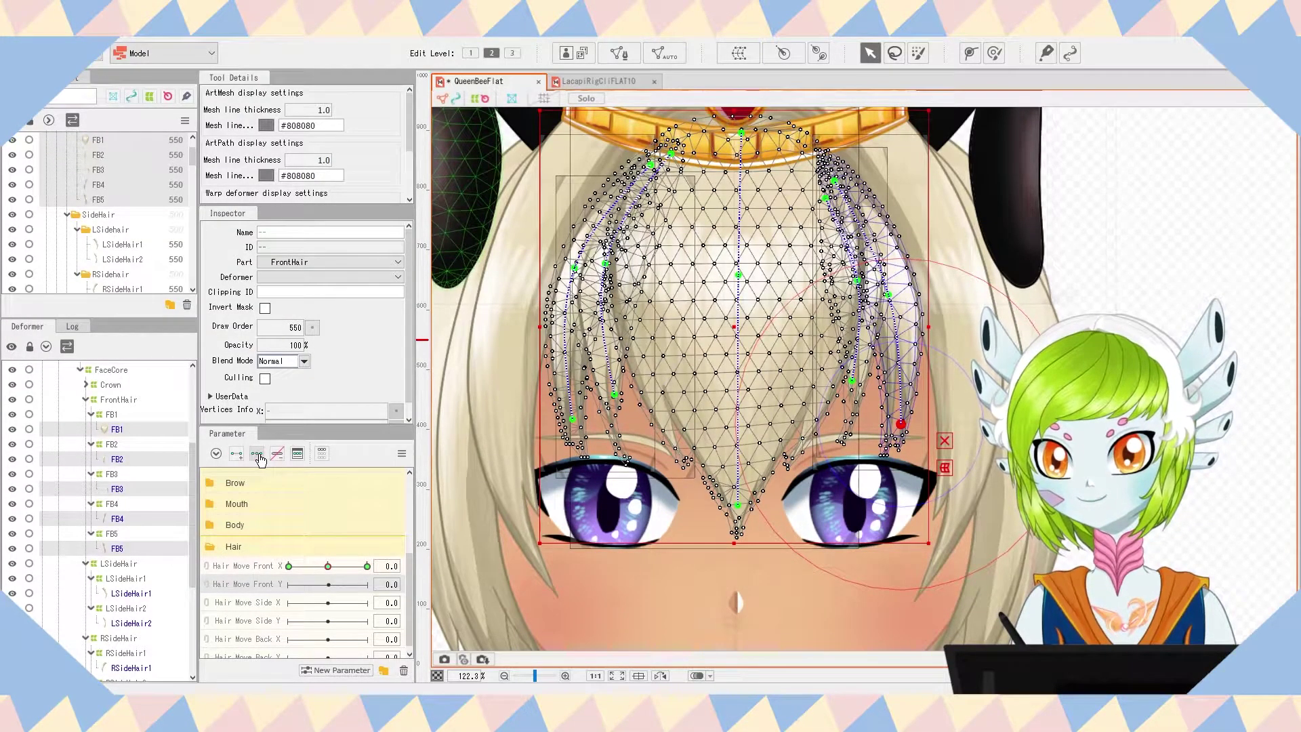
{"action": "left_click_drag", "start_coordinate": [344, 583], "coordinate": [337, 585]}
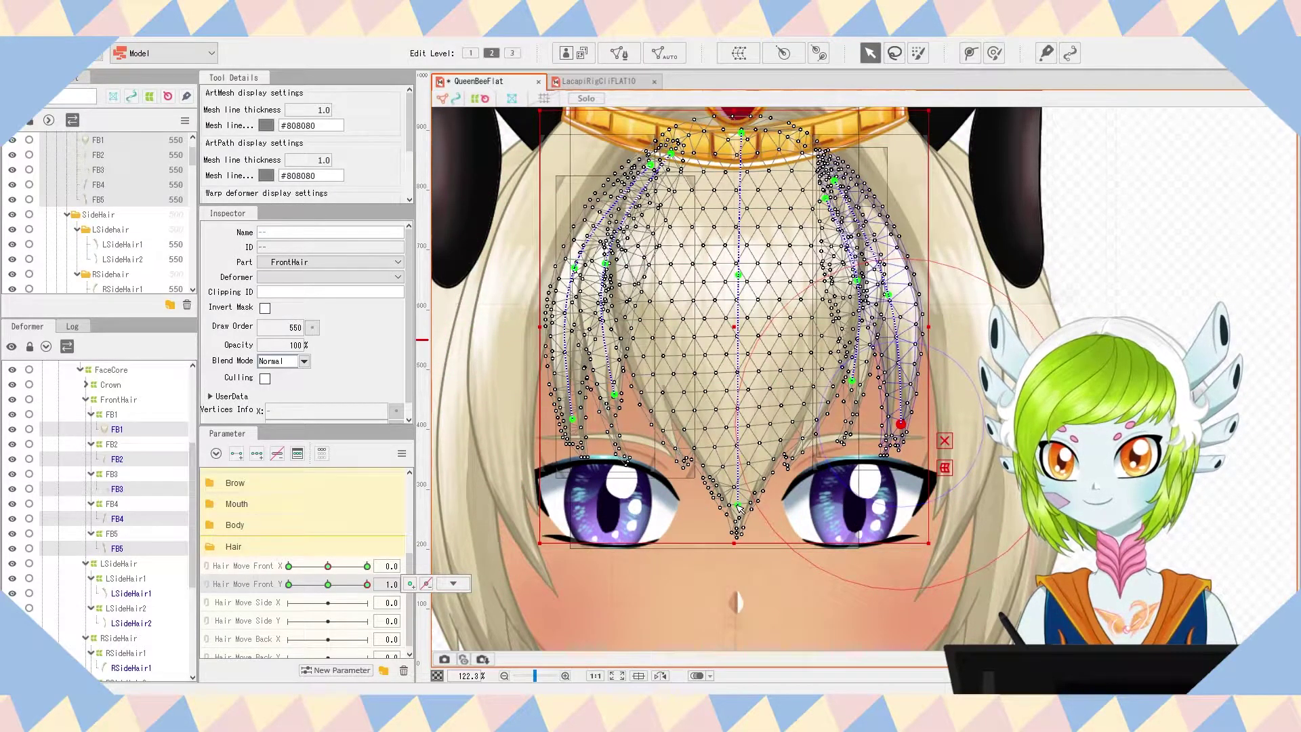
{"action": "left_click_drag", "start_coordinate": [738, 506], "coordinate": [738, 517]}
{"action": "left_click_drag", "start_coordinate": [852, 381], "coordinate": [852, 391]}
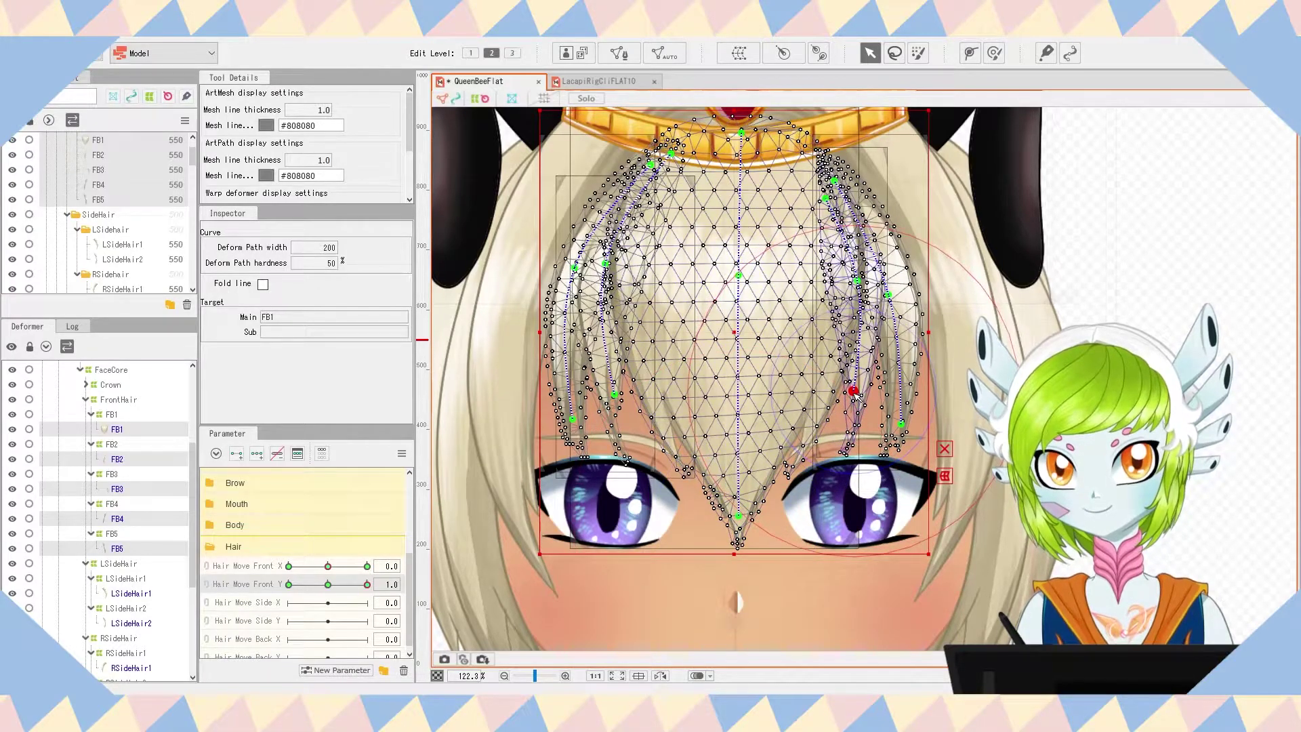
{"action": "left_click_drag", "start_coordinate": [903, 428], "coordinate": [902, 445]}
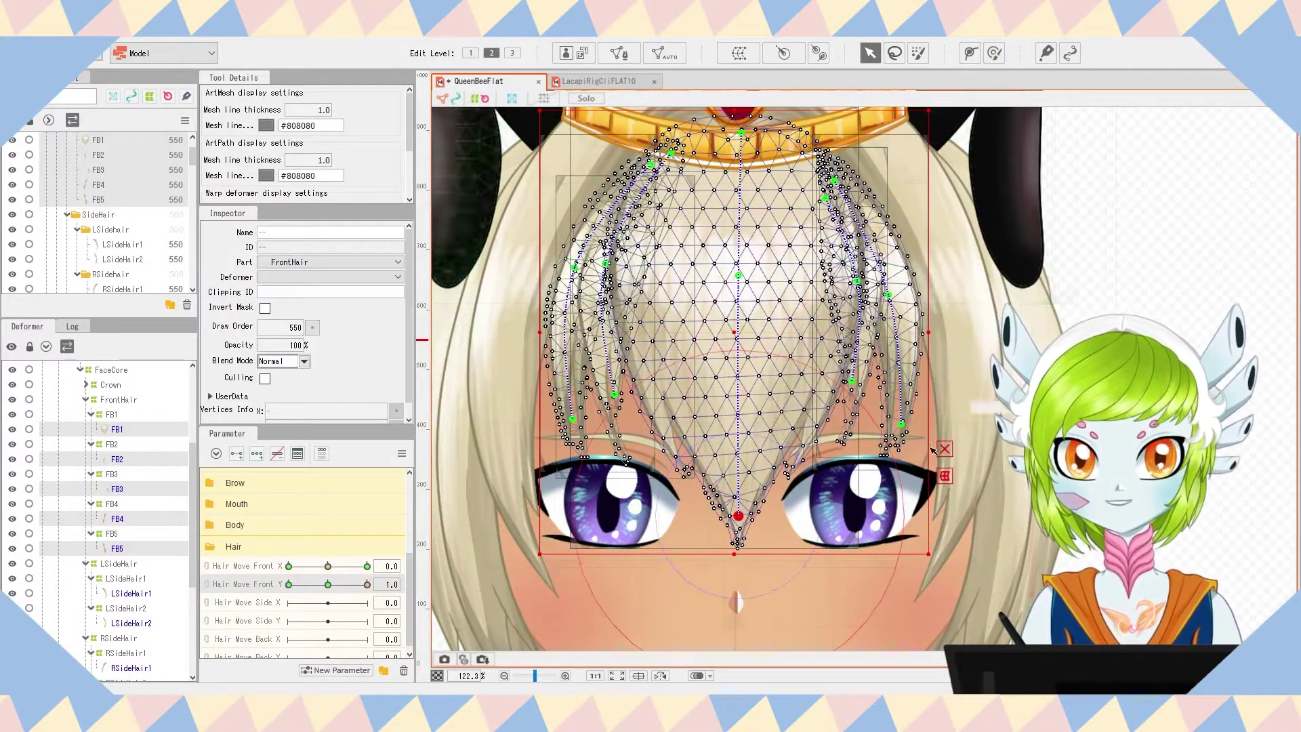
- Check the Hair Front Bounce Y motion in the LacapiRigCliFLAT10 reference model, then return to the QueenBeeFlat model
{"action": "left_click_drag", "start_coordinate": [332, 514], "coordinate": [371, 526]}
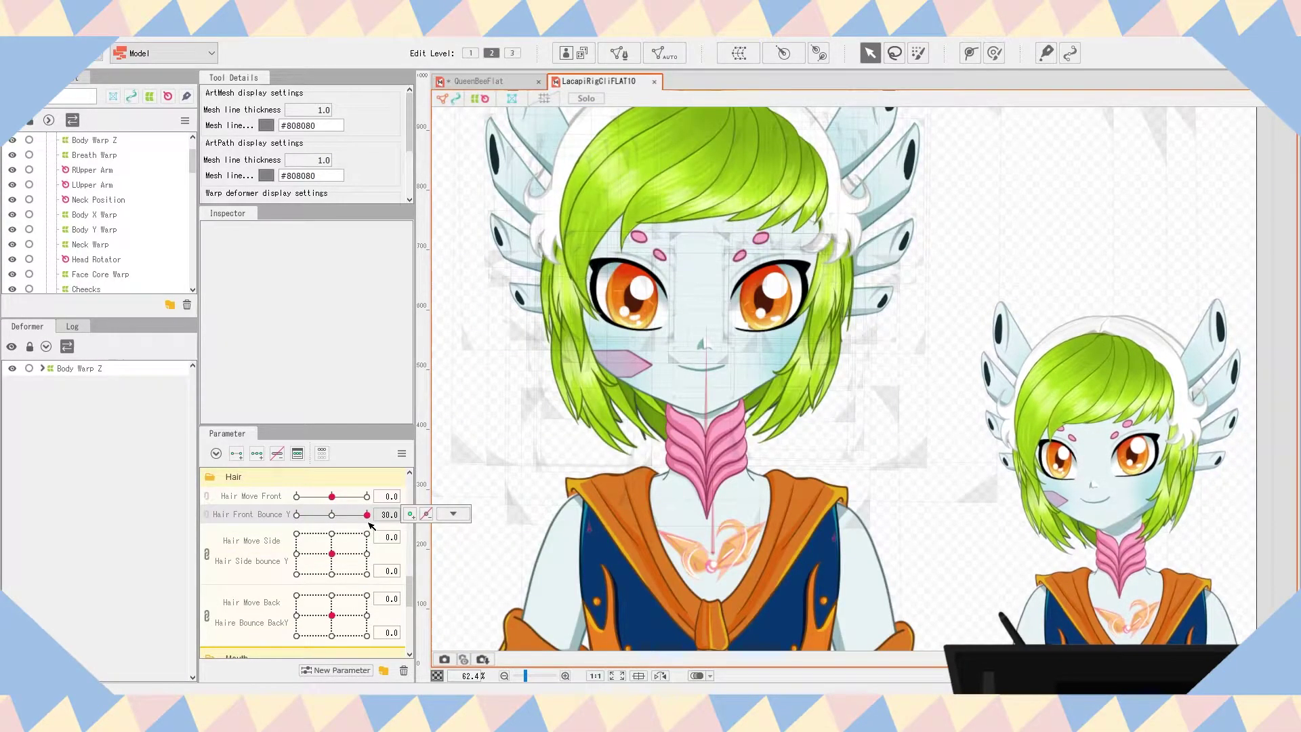
{"action": "left_click", "coordinate": [511, 82]}
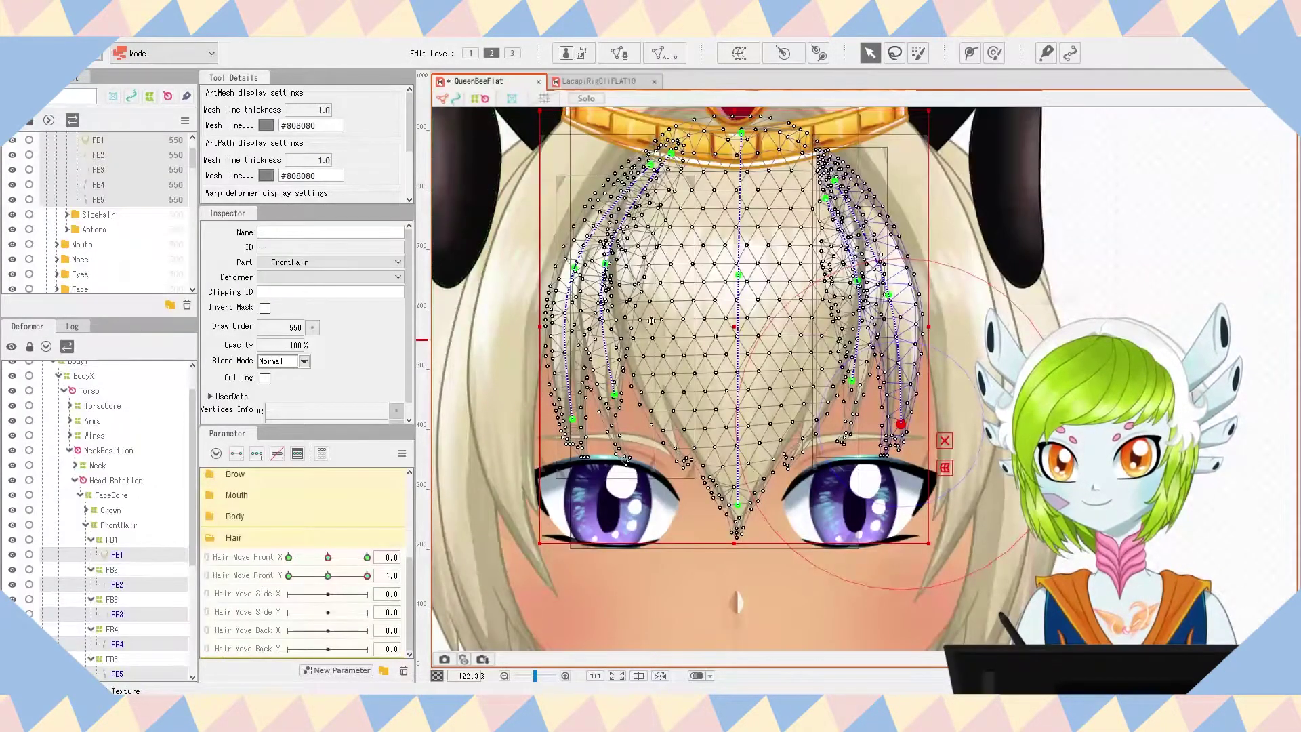
- Raise the path tips of all five bang strands, FB1 to FB5, at Hair Move Front Y 1.0
{"action": "left_click_drag", "start_coordinate": [901, 424], "coordinate": [851, 364]}
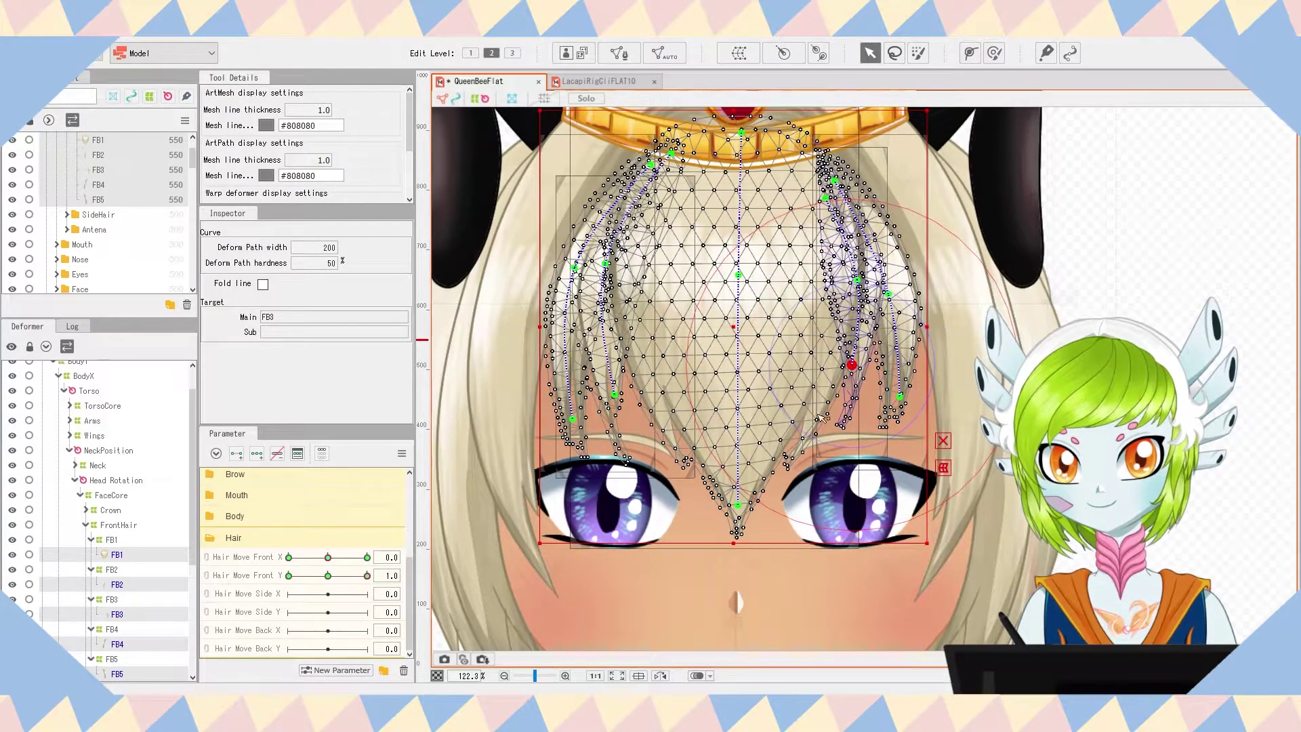
{"action": "left_click_drag", "start_coordinate": [735, 498], "coordinate": [736, 461]}
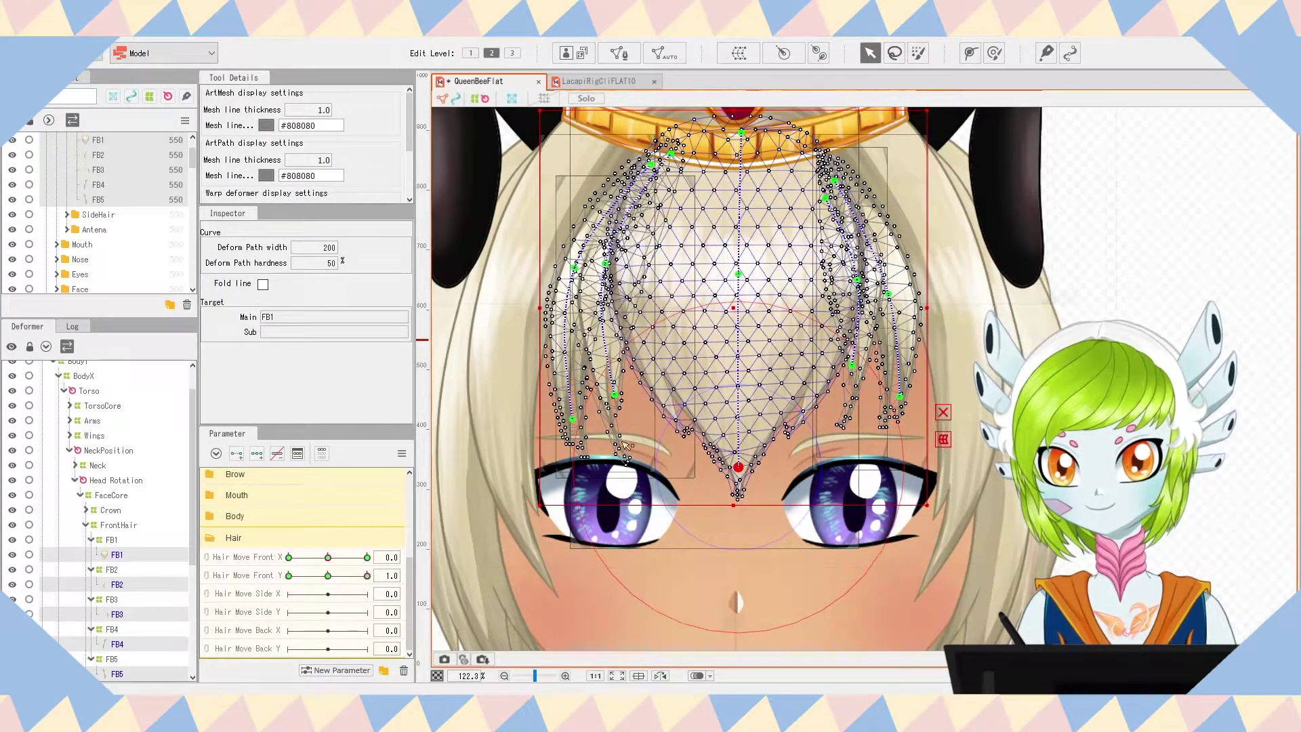
{"action": "left_click_drag", "start_coordinate": [615, 395], "coordinate": [615, 375]}
{"action": "left_click_drag", "start_coordinate": [572, 419], "coordinate": [574, 391]}
- Lower the path tips of FB1 to FB5 at Hair Move Front Y -1.0 and return the parameter to 0
{"action": "left_click_drag", "start_coordinate": [368, 576], "coordinate": [290, 576]}
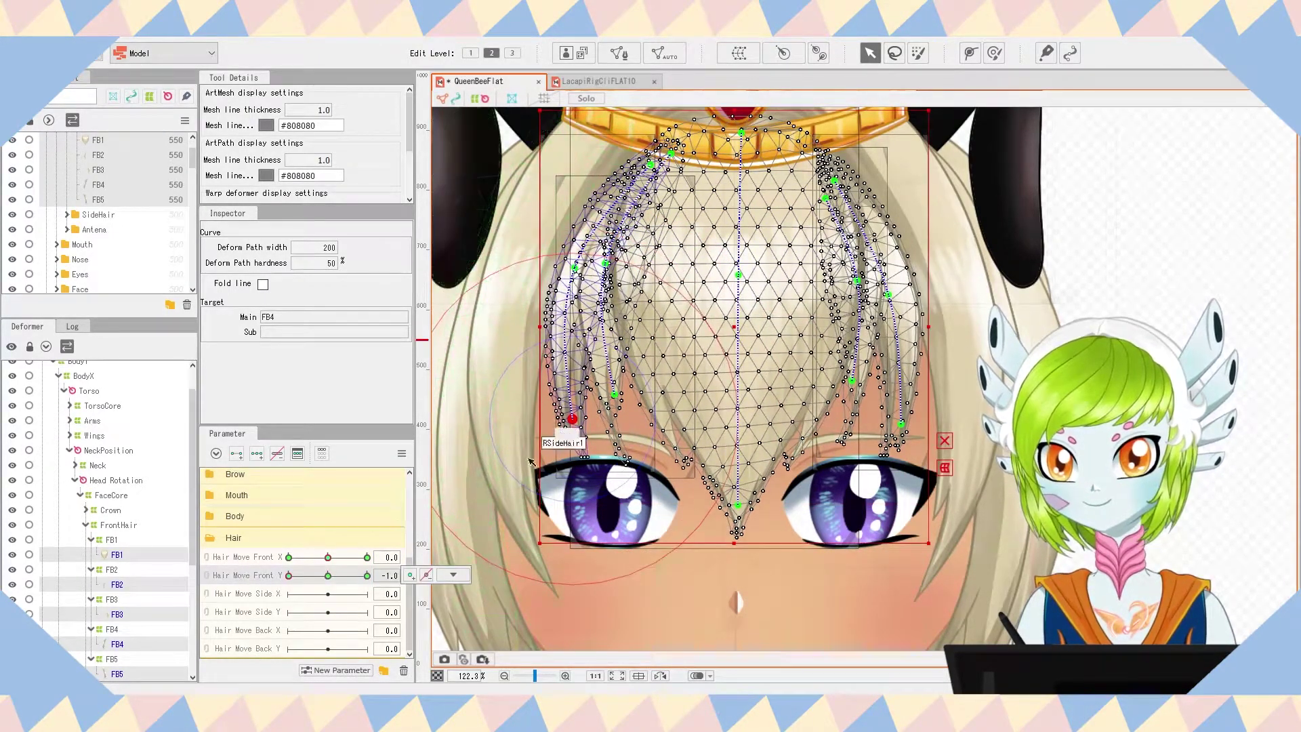
{"action": "left_click_drag", "start_coordinate": [574, 421], "coordinate": [570, 447]}
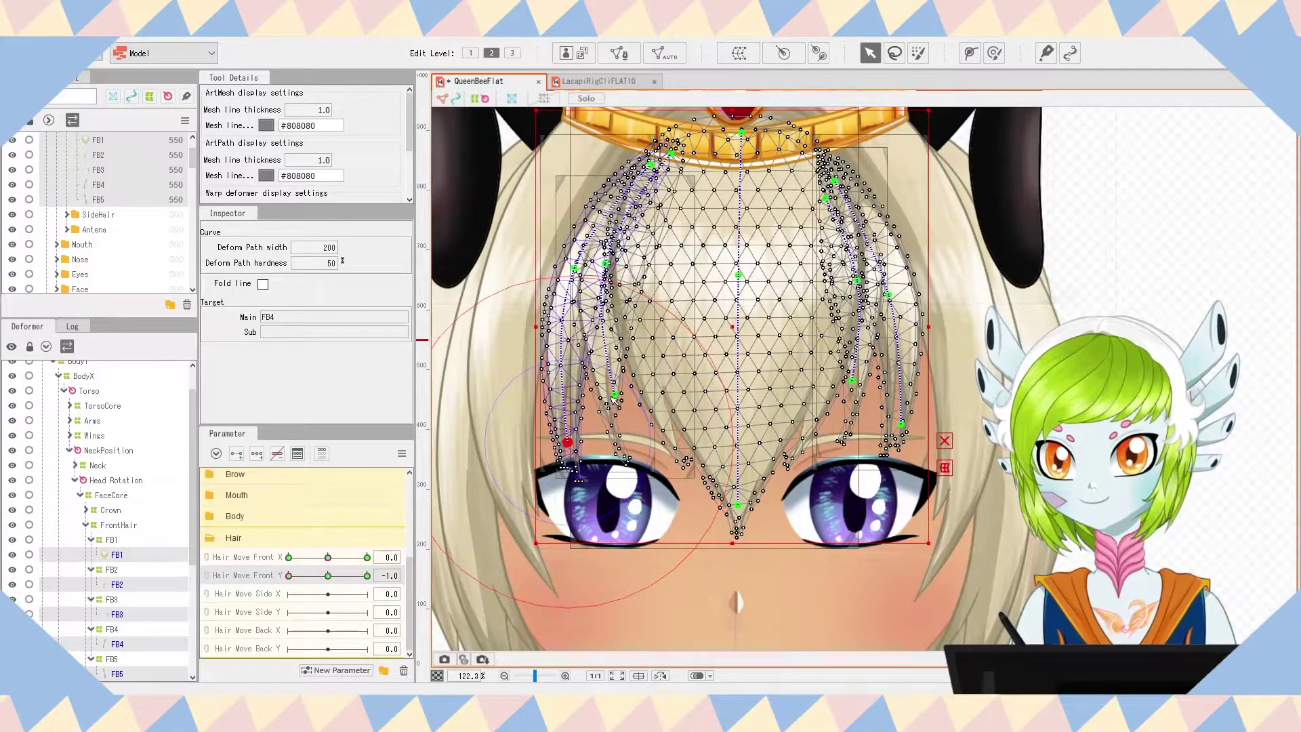
{"action": "left_click_drag", "start_coordinate": [614, 396], "coordinate": [617, 417]}
{"action": "left_click_drag", "start_coordinate": [744, 510], "coordinate": [744, 533]}
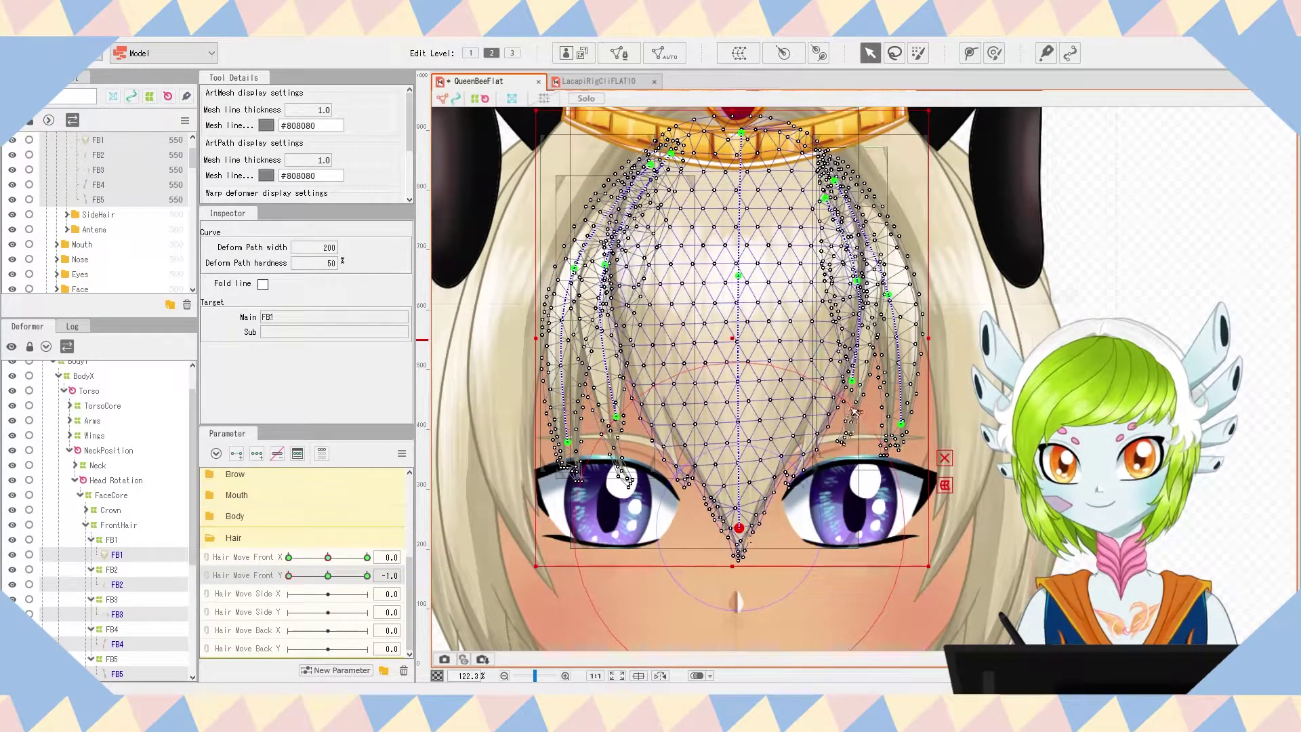
{"action": "left_click_drag", "start_coordinate": [854, 384], "coordinate": [907, 450]}
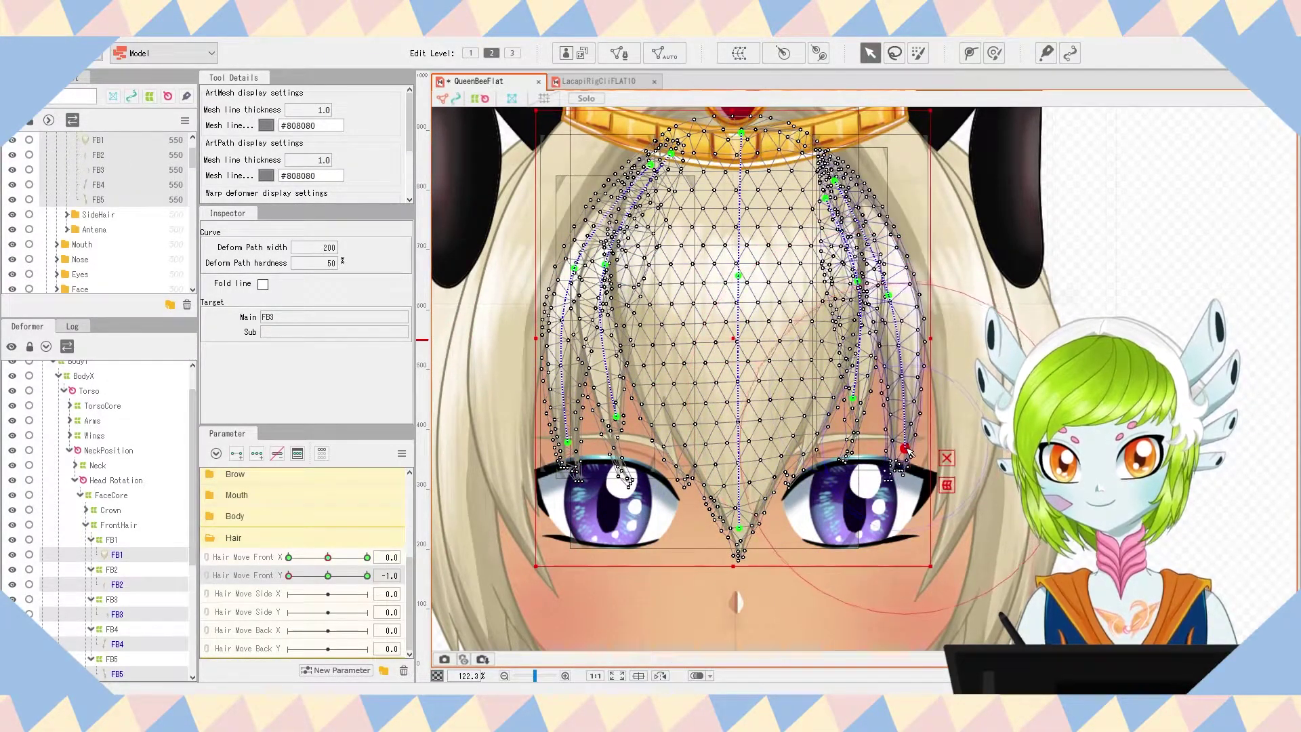
{"action": "mouse_move", "coordinate": [328, 578]}
{"action": "left_mouse_down"}
{"action": "mouse_move", "coordinate": [400, 577]}
{"action": "mouse_move", "coordinate": [264, 578]}
{"action": "mouse_move", "coordinate": [338, 580]}
{"action": "mouse_move", "coordinate": [326, 581]}
{"action": "left_mouse_up"}
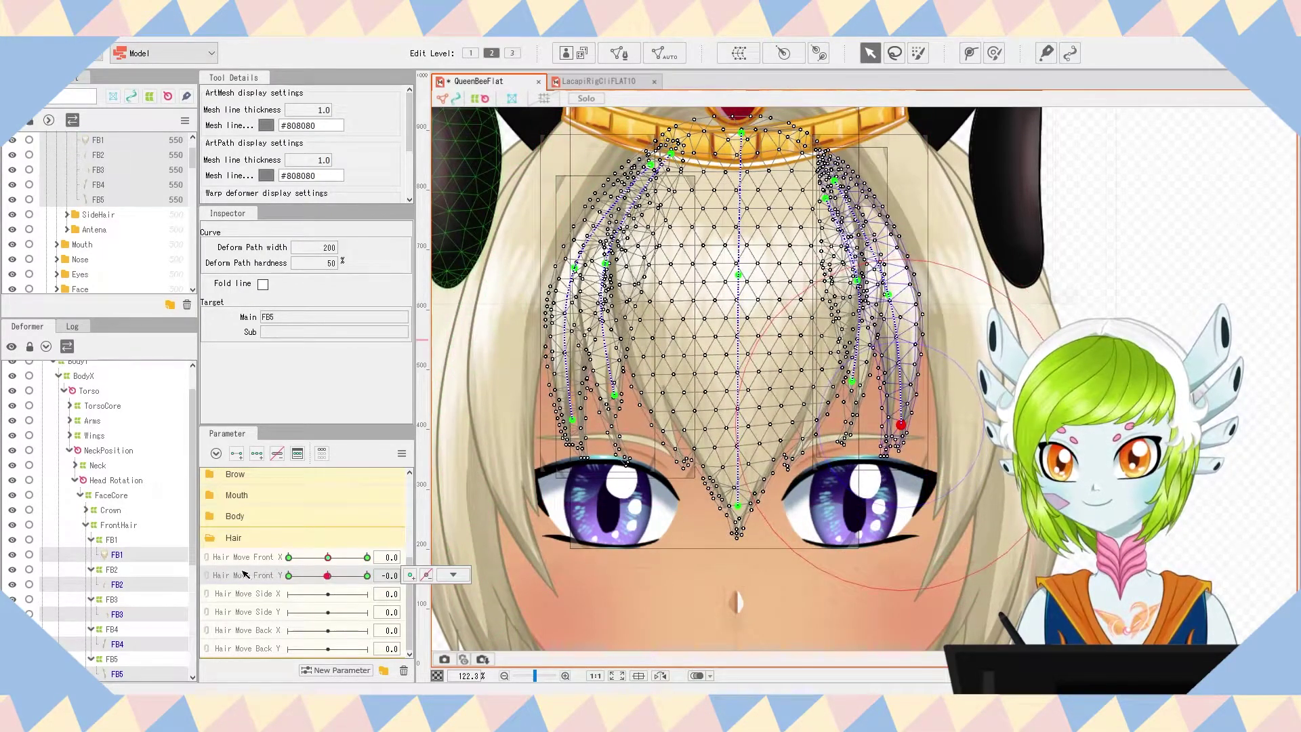
- Link Hair Move Front X and Y into one grid, synthesize the corner forms and test the combined bang movement
{"action": "left_click", "coordinate": [208, 557]}
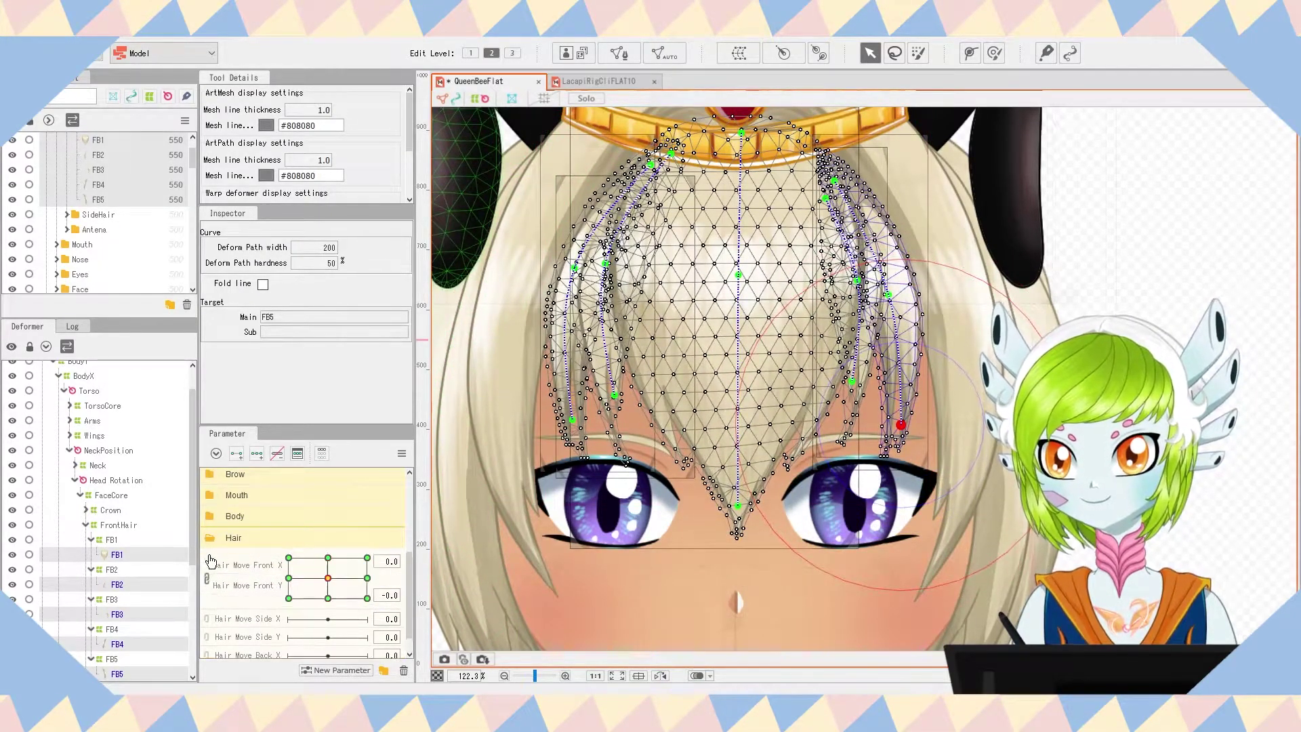
{"action": "left_click", "coordinate": [400, 454]}
{"action": "left_click", "coordinate": [476, 546]}
{"action": "key", "text": "Return"}
{"action": "left_click_drag", "start_coordinate": [341, 578], "coordinate": [363, 593]}
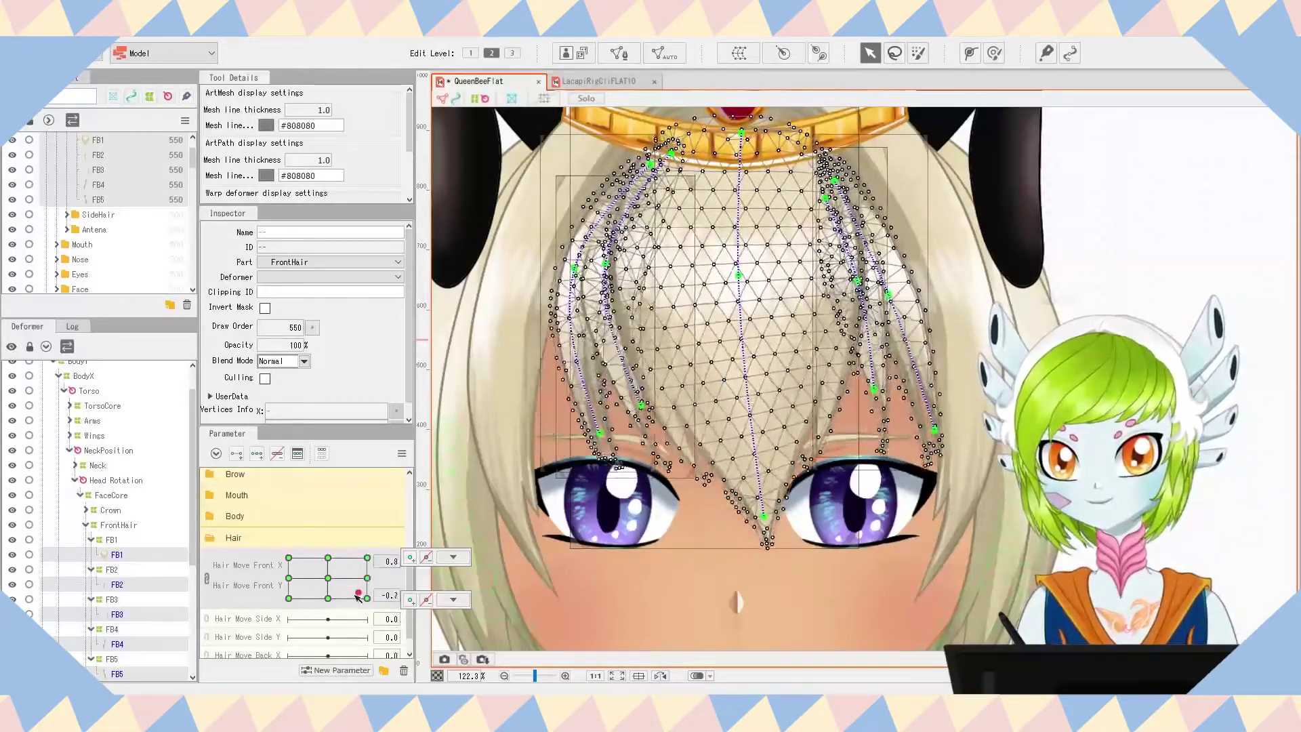
- Select the LSideHair1, LSideHair2, RSideHair1 and RSideHair2 meshes and add three keys on Hair Move Side X and Y
{"action": "left_click", "coordinate": [135, 583], "text": "ctrl"}
{"action": "left_click", "coordinate": [138, 538], "text": "ctrl"}
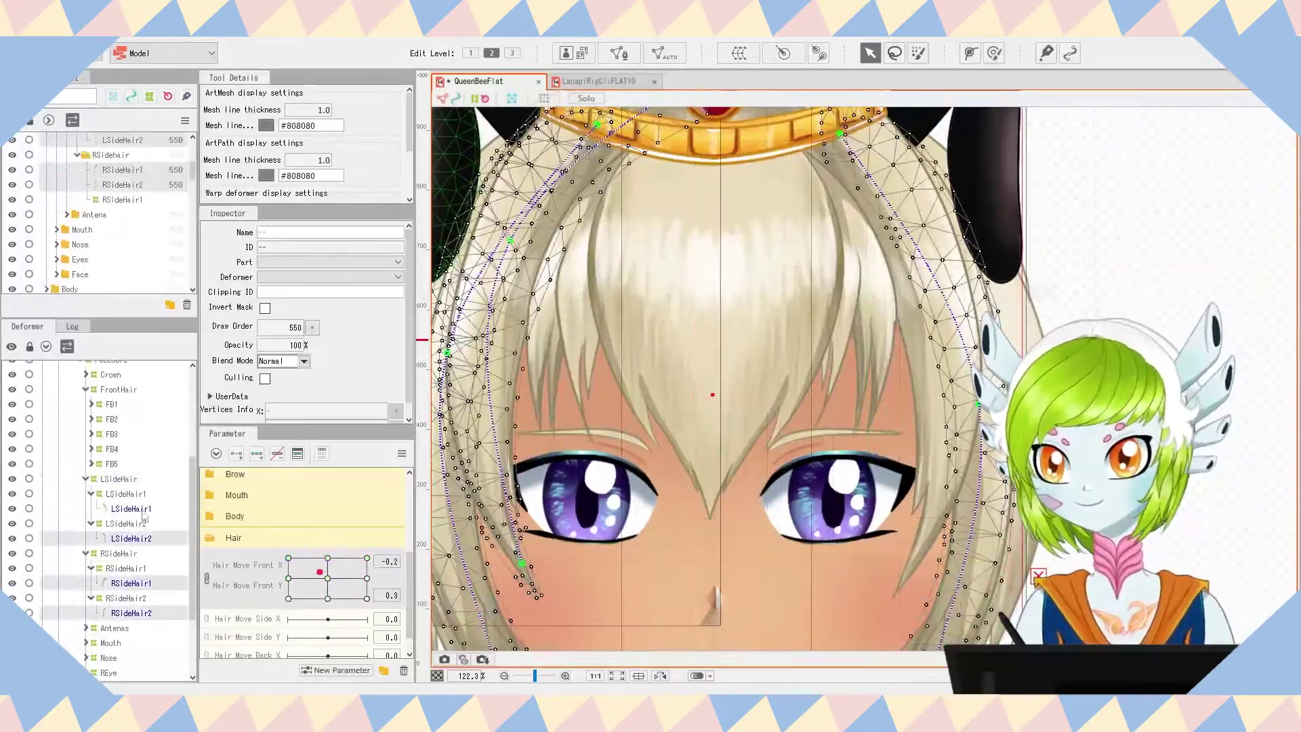
{"action": "left_click", "coordinate": [143, 512], "text": "ctrl"}
{"action": "scroll", "coordinate": [702, 327], "scroll_direction": "down", "scroll_amount": 2}
{"action": "scroll", "coordinate": [265, 576], "scroll_direction": "down", "scroll_amount": 2}
{"action": "left_click", "coordinate": [248, 594]}
{"action": "left_click", "coordinate": [248, 612], "text": "ctrl"}
- Swing the side hair path tips right at Hair Move Side X 1.0 and left at -1.0, then reset it to 0
{"action": "left_click_drag", "start_coordinate": [853, 493], "coordinate": [905, 478]}
{"action": "left_click_drag", "start_coordinate": [575, 493], "coordinate": [619, 478]}
{"action": "left_click_drag", "start_coordinate": [861, 578], "coordinate": [932, 556]}
{"action": "left_click", "coordinate": [289, 595]}
{"action": "left_click_drag", "start_coordinate": [559, 573], "coordinate": [509, 559]}
{"action": "left_click_drag", "start_coordinate": [853, 493], "coordinate": [786, 492]}
{"action": "left_click_drag", "start_coordinate": [862, 578], "coordinate": [806, 563]}
{"action": "left_click_drag", "start_coordinate": [289, 594], "coordinate": [328, 594]}
- Raise the side hair path tips at Hair Move Side Y 1.0 and lower them at -1.0, then reset it to 0
{"action": "left_click", "coordinate": [367, 612]}
{"action": "left_click_drag", "start_coordinate": [861, 579], "coordinate": [868, 554]}
{"action": "mouse_move", "coordinate": [560, 573]}
{"action": "left_mouse_down"}
{"action": "mouse_move", "coordinate": [552, 552]}
{"action": "mouse_move", "coordinate": [569, 589]}
{"action": "left_mouse_up"}
{"action": "left_click", "coordinate": [289, 613]}
{"action": "left_click_drag", "start_coordinate": [861, 579], "coordinate": [851, 593]}
{"action": "left_click", "coordinate": [328, 613]}
- Link Hair Move Side X and Y into one grid and synthesize the corner forms
{"action": "left_click", "coordinate": [207, 594]}
{"action": "left_click", "coordinate": [402, 453]}
{"action": "left_click", "coordinate": [501, 542]}
{"action": "left_click", "coordinate": [622, 436]}
- Scrub the combined Hair Move Side and Hair Move Front grids to check the hair sway
{"action": "mouse_move", "coordinate": [328, 615]}
{"action": "left_mouse_down"}
{"action": "mouse_move", "coordinate": [363, 622]}
{"action": "mouse_move", "coordinate": [328, 614]}
{"action": "mouse_move", "coordinate": [348, 577]}
{"action": "mouse_move", "coordinate": [322, 604]}
{"action": "left_mouse_up"}
{"action": "scroll", "coordinate": [714, 441], "scroll_direction": "down", "scroll_amount": 4}
{"action": "mouse_move", "coordinate": [328, 553]}
{"action": "left_mouse_down"}
{"action": "mouse_move", "coordinate": [346, 546]}
{"action": "mouse_move", "coordinate": [328, 553]}
{"action": "left_mouse_up"}
{"action": "mouse_move", "coordinate": [322, 603]}
{"action": "left_mouse_down"}
{"action": "mouse_move", "coordinate": [316, 633]}
{"action": "mouse_move", "coordinate": [329, 612]}
{"action": "left_mouse_up"}
{"action": "left_click_drag", "start_coordinate": [328, 553], "coordinate": [321, 552]}
{"action": "scroll", "coordinate": [779, 596], "scroll_direction": "up", "scroll_amount": 2}
{"action": "scroll", "coordinate": [143, 555], "scroll_direction": "up", "scroll_amount": 3}
{"action": "scroll", "coordinate": [85, 495], "scroll_direction": "down", "scroll_amount": 4}
- Add a deform path down the BackHair mesh to its lower tip and key it with three keys for Hair Move Back
{"action": "left_click", "coordinate": [85, 599]}
{"action": "left_click", "coordinate": [110, 599]}
{"action": "scroll", "coordinate": [278, 640], "scroll_direction": "down", "scroll_amount": 1}
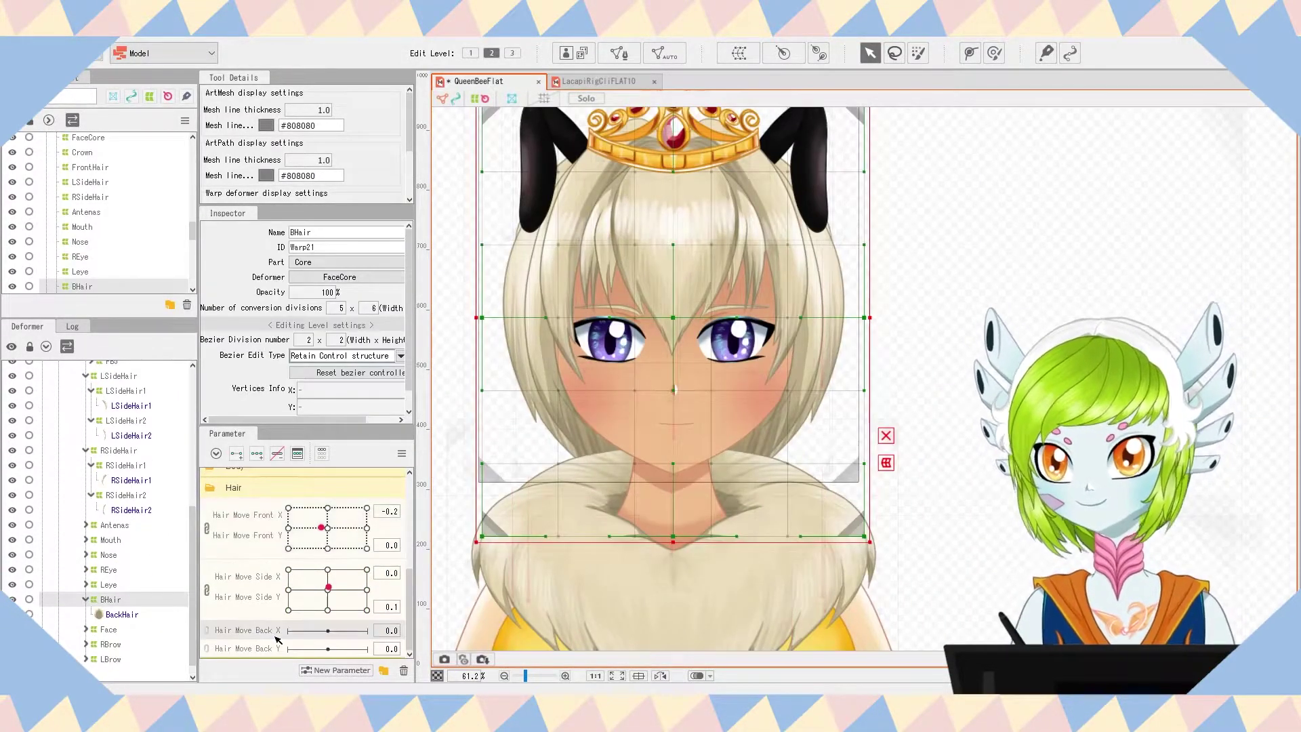
{"action": "left_click", "coordinate": [970, 53]}
{"action": "left_click", "coordinate": [122, 614]}
{"action": "left_click", "coordinate": [670, 485]}
{"action": "left_click", "coordinate": [871, 53]}
{"action": "left_click", "coordinate": [271, 648], "text": "ctrl"}
{"action": "left_click", "coordinate": [256, 454]}
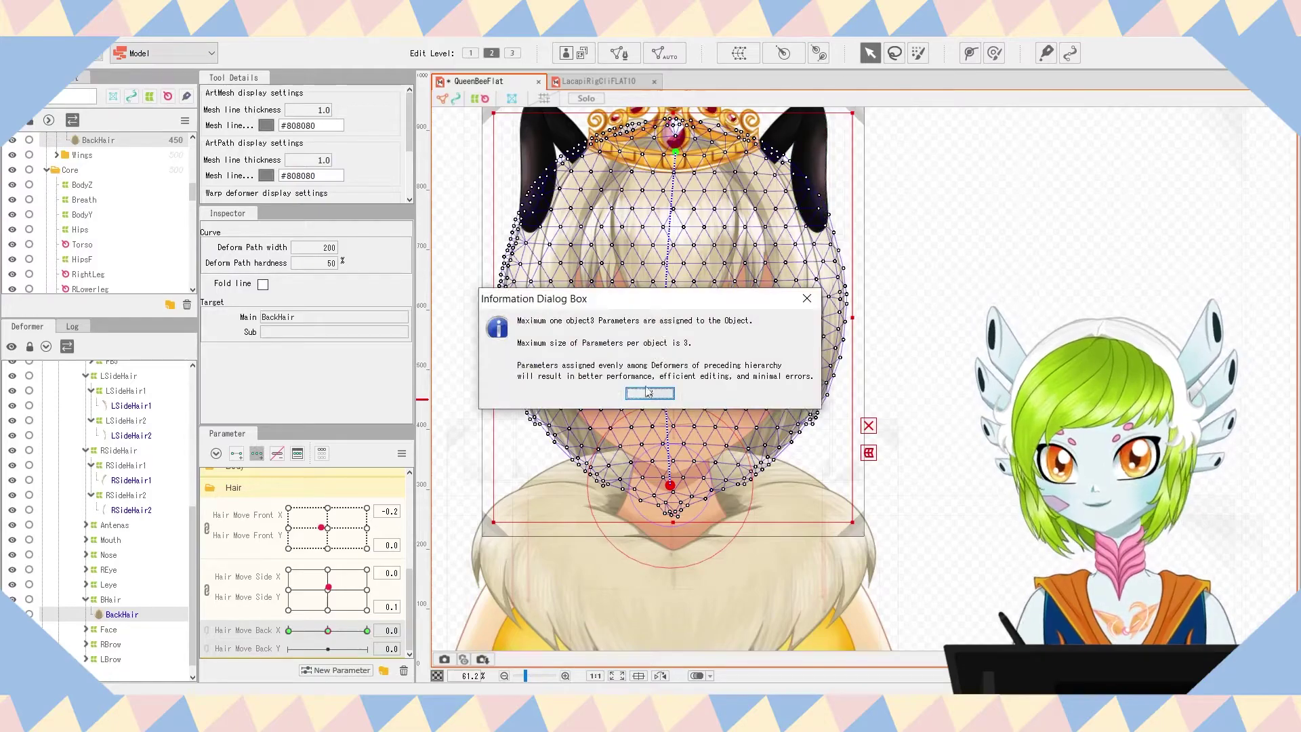
{"action": "left_click", "coordinate": [651, 392]}
{"action": "left_click", "coordinate": [323, 453]}
{"action": "left_click", "coordinate": [274, 553]}
- Select the BHair warp deformer and add three keys to it on Hair Move Back X and Y
{"action": "left_click", "coordinate": [111, 599]}
{"action": "left_click", "coordinate": [322, 453]}
{"action": "left_click", "coordinate": [259, 631]}
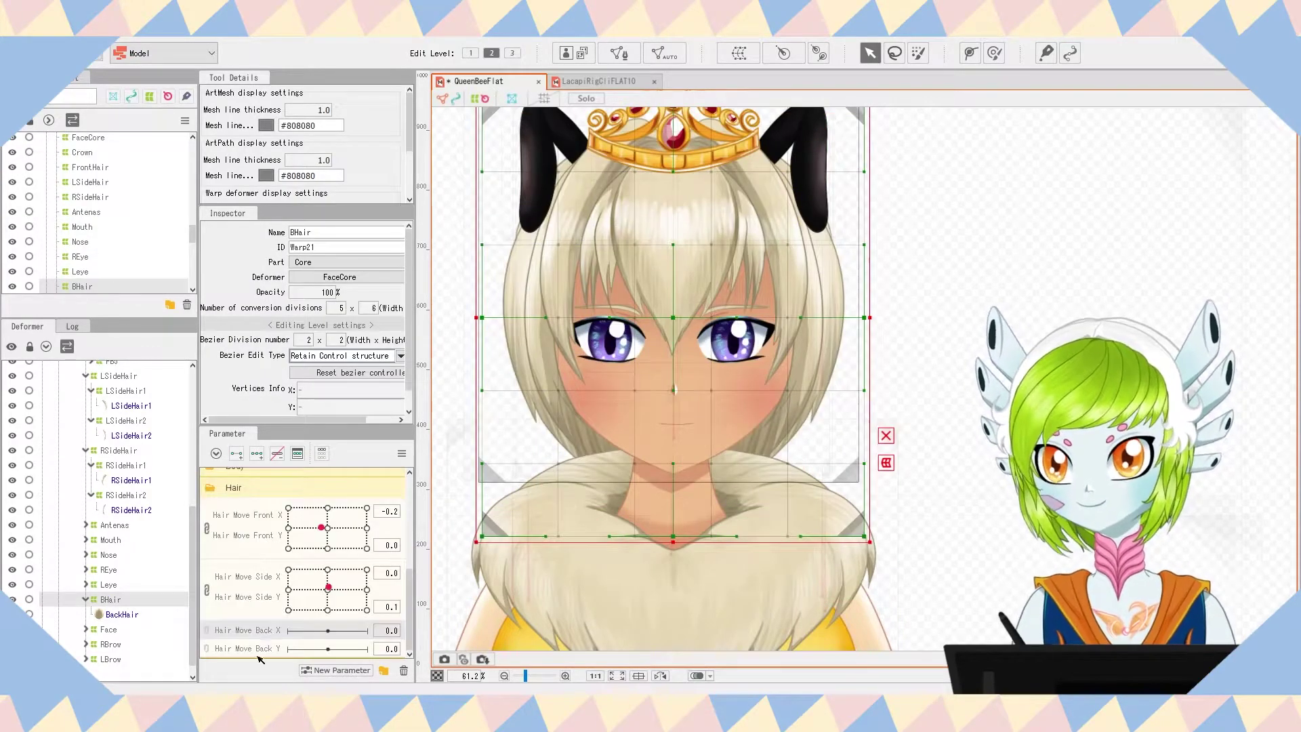
{"action": "left_click", "coordinate": [259, 651], "text": "ctrl"}
{"action": "left_click", "coordinate": [256, 453]}
{"action": "left_click", "coordinate": [715, 234]}
- Swing the BHair warp's lower edge right at Hair Move Back X 1.0 and left at -1.0, then reset it to 0
{"action": "left_click", "coordinate": [111, 618]}
{"action": "left_click_drag", "start_coordinate": [673, 535], "coordinate": [748, 525]}
{"action": "left_click_drag", "start_coordinate": [864, 317], "coordinate": [868, 320]}
{"action": "left_click", "coordinate": [289, 631]}
{"action": "left_click_drag", "start_coordinate": [673, 536], "coordinate": [596, 524]}
{"action": "left_click_drag", "start_coordinate": [481, 317], "coordinate": [490, 316]}
{"action": "left_click_drag", "start_coordinate": [289, 631], "coordinate": [328, 630]}
- Stretch the BHair warp's lower edge downward at Hair Move Back Y -1.0 and link Hair Move Back X and Y
{"action": "left_click", "coordinate": [367, 649]}
{"action": "left_click", "coordinate": [288, 649]}
{"action": "left_click_drag", "start_coordinate": [673, 535], "coordinate": [673, 576]}
{"action": "left_click_drag", "start_coordinate": [289, 649], "coordinate": [299, 652]}
{"action": "left_click", "coordinate": [206, 631]}
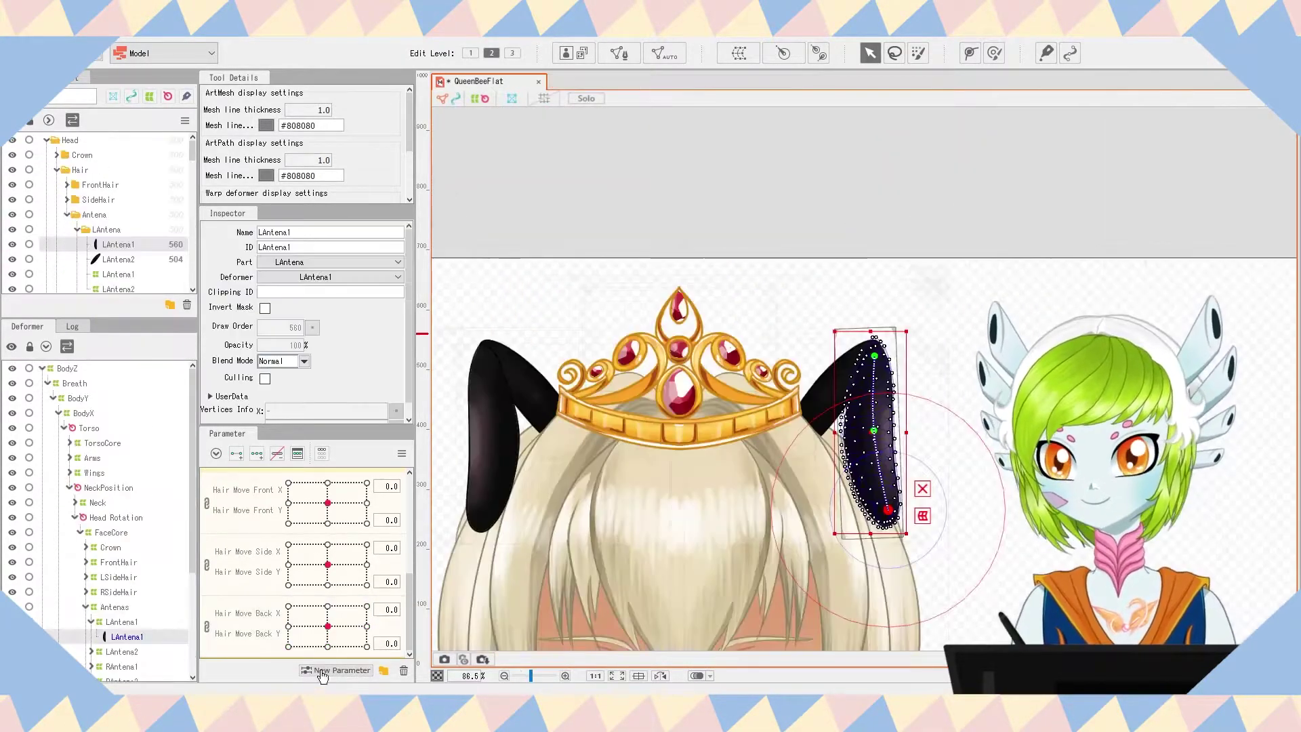
- Create the parameter AntentaX with minimum -1, default 0 and maximum 1, and add three keys on it to LAntena1
{"action": "left_click", "coordinate": [337, 669]}
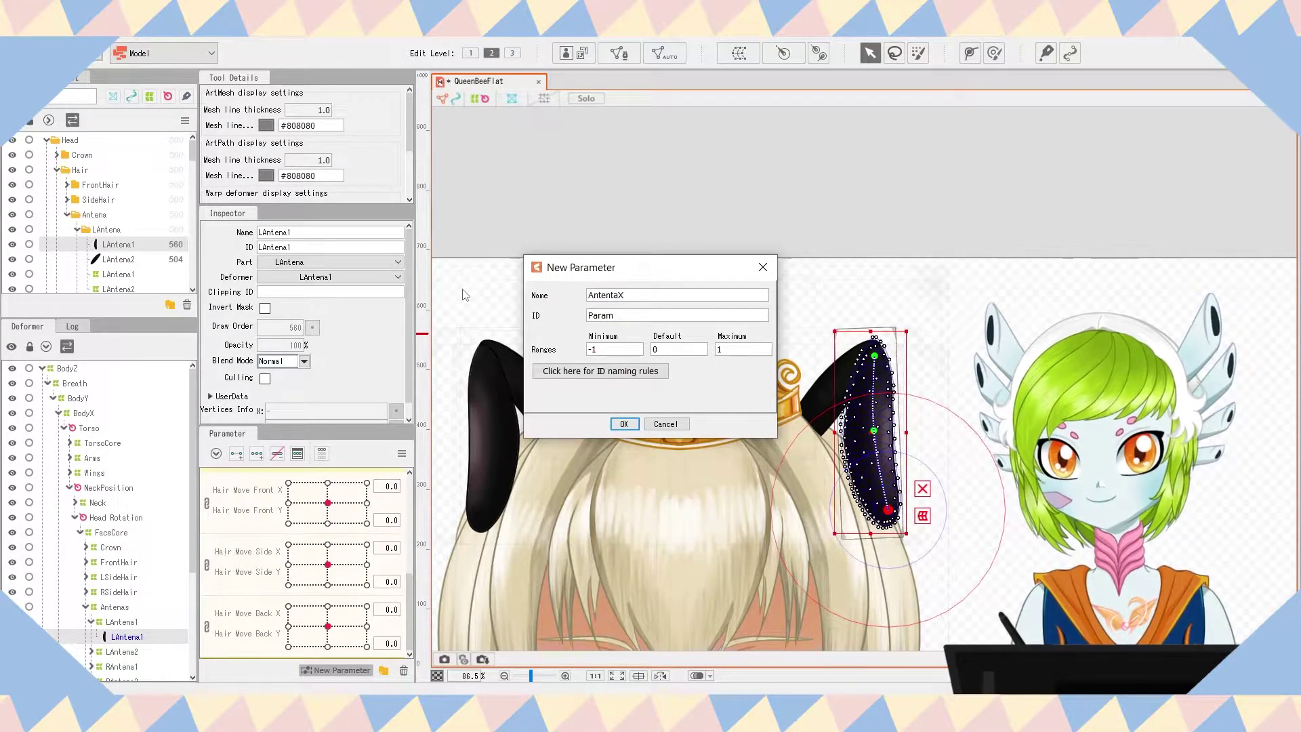
{"action": "left_click", "coordinate": [624, 425]}
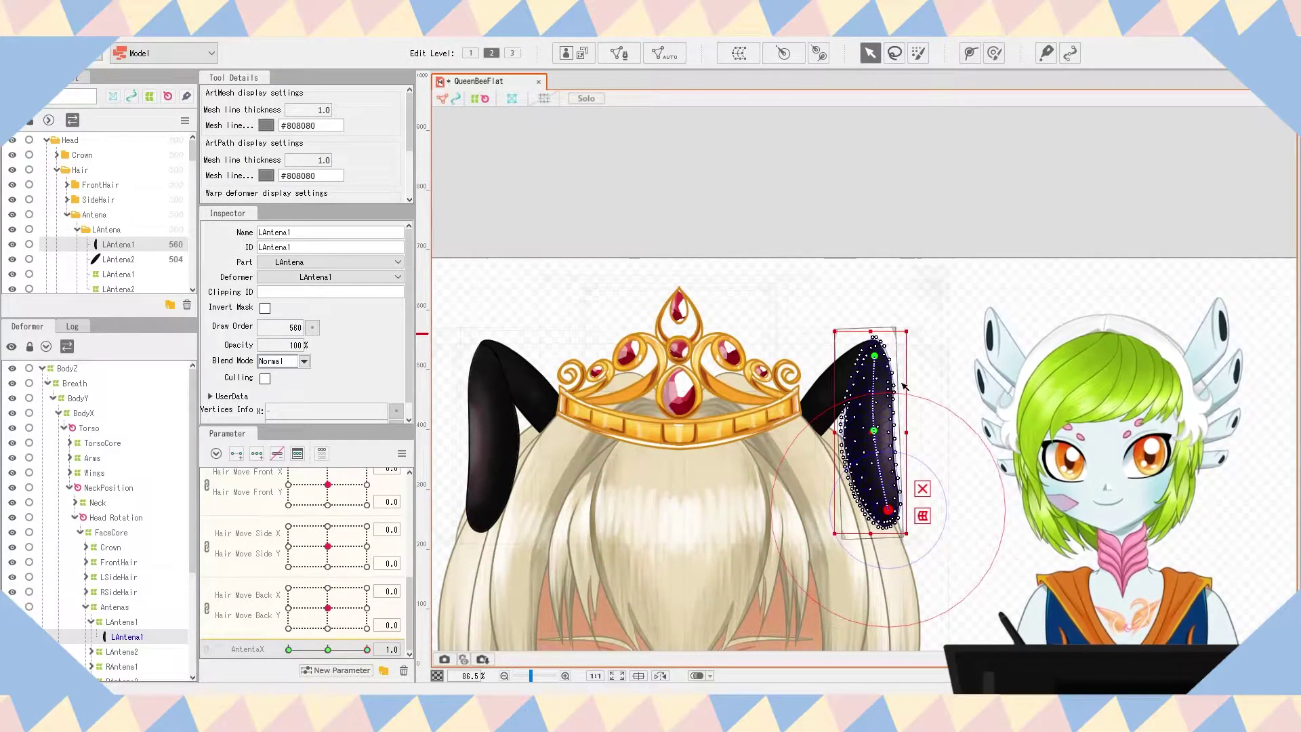
- Swing LAntena1's path tip outward at AntentaX 1.0 and undo the last point adjustment
{"action": "left_click", "coordinate": [994, 54]}
{"action": "left_click", "coordinate": [871, 53]}
{"action": "left_click_drag", "start_coordinate": [888, 509], "coordinate": [910, 499]}
{"action": "left_click_drag", "start_coordinate": [876, 434], "coordinate": [888, 431]}
{"action": "key", "text": "ctrl+z"}
{"action": "left_click", "coordinate": [522, 500]}
{"action": "left_click", "coordinate": [858, 448]}
{"action": "scroll", "coordinate": [883, 461], "scroll_direction": "up", "scroll_amount": 3}
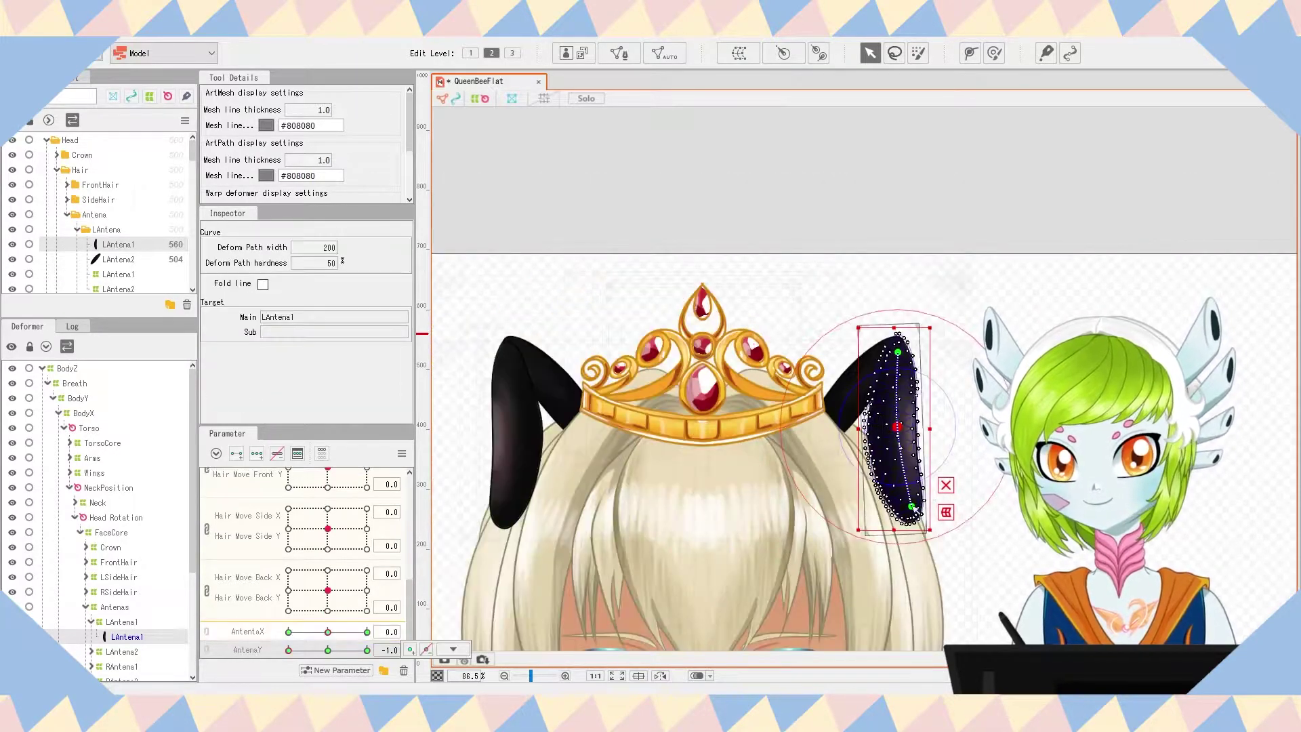
- Shorten LAntena1 by raising its path tip and midpoint on the AntenaY parameter
{"action": "left_click_drag", "start_coordinate": [914, 503], "coordinate": [908, 488]}
{"action": "left_click_drag", "start_coordinate": [897, 426], "coordinate": [897, 414]}
{"action": "left_click_drag", "start_coordinate": [906, 486], "coordinate": [906, 477]}
{"action": "left_click_drag", "start_coordinate": [319, 654], "coordinate": [288, 650]}
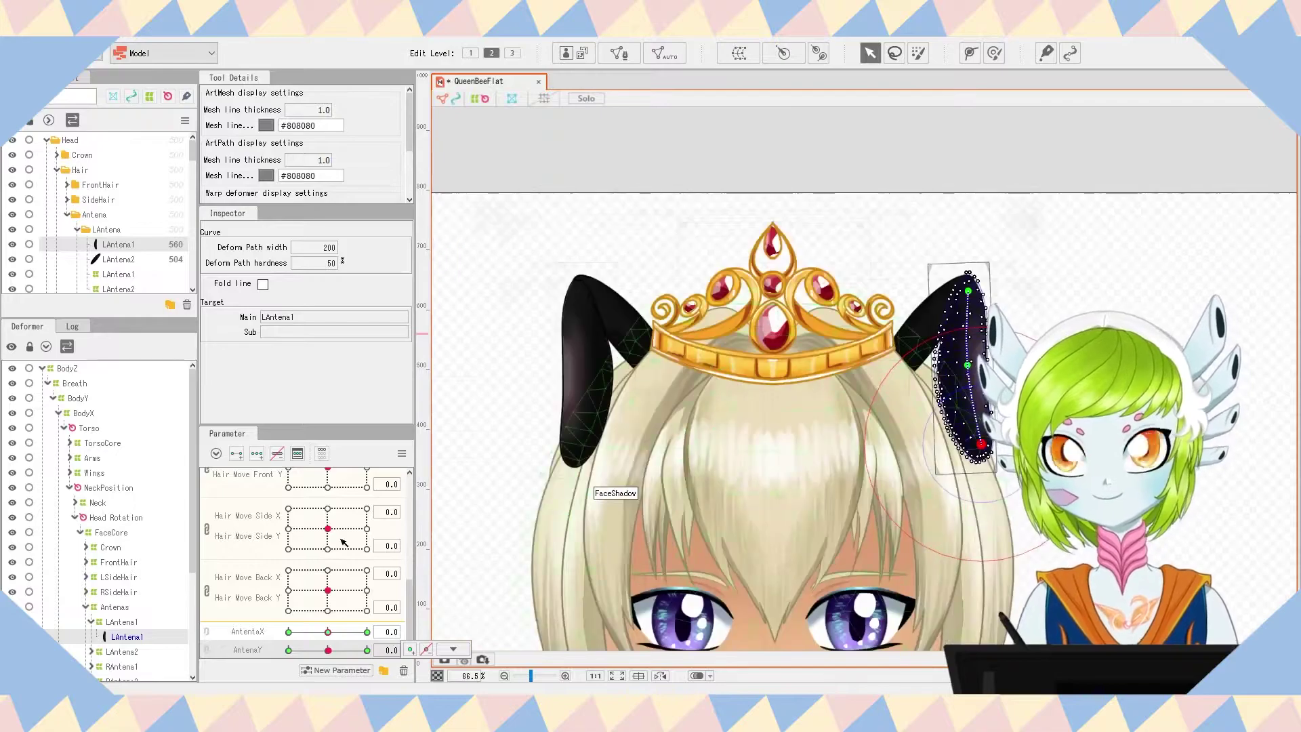
- Expand the antenna deformers, select the RAntena1 mesh and add three keys to it on AntentaX
{"action": "scroll", "coordinate": [112, 650], "scroll_direction": "down", "scroll_amount": 3}
{"action": "left_click", "coordinate": [91, 571]}
{"action": "left_click", "coordinate": [120, 599]}
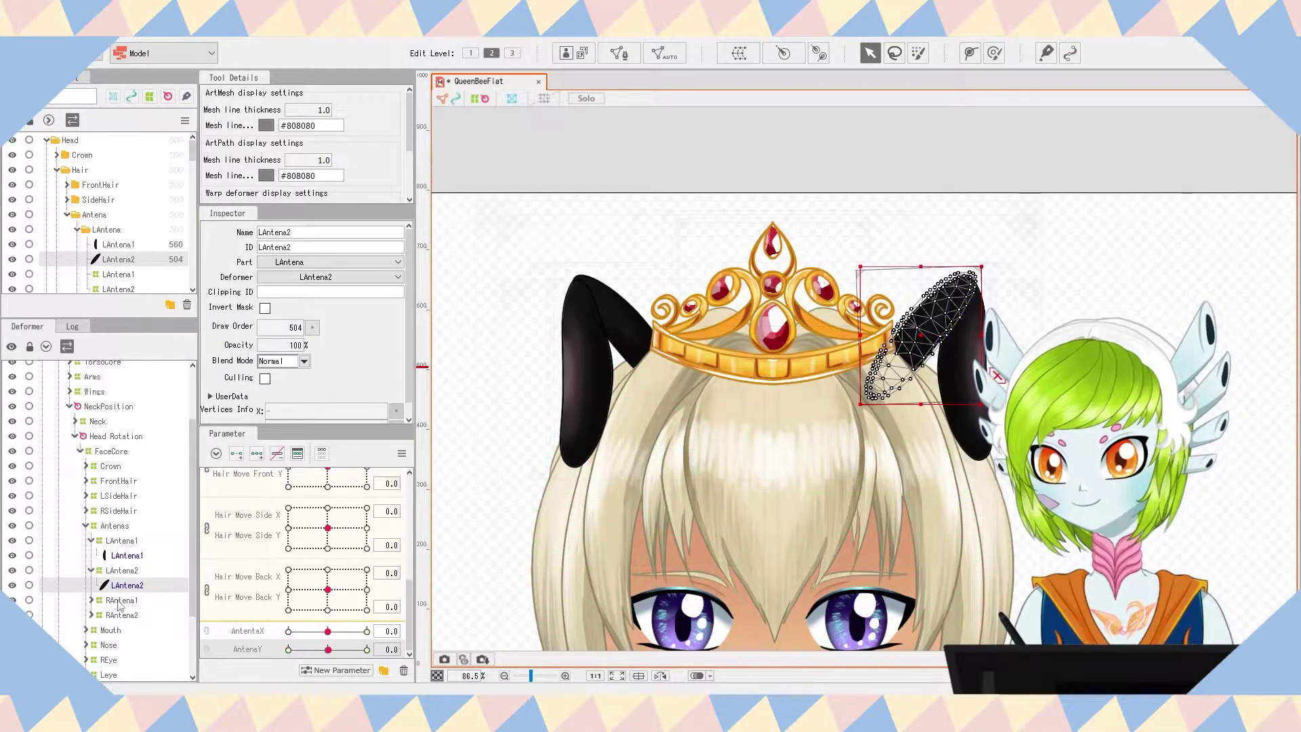
{"action": "left_click", "coordinate": [101, 614]}
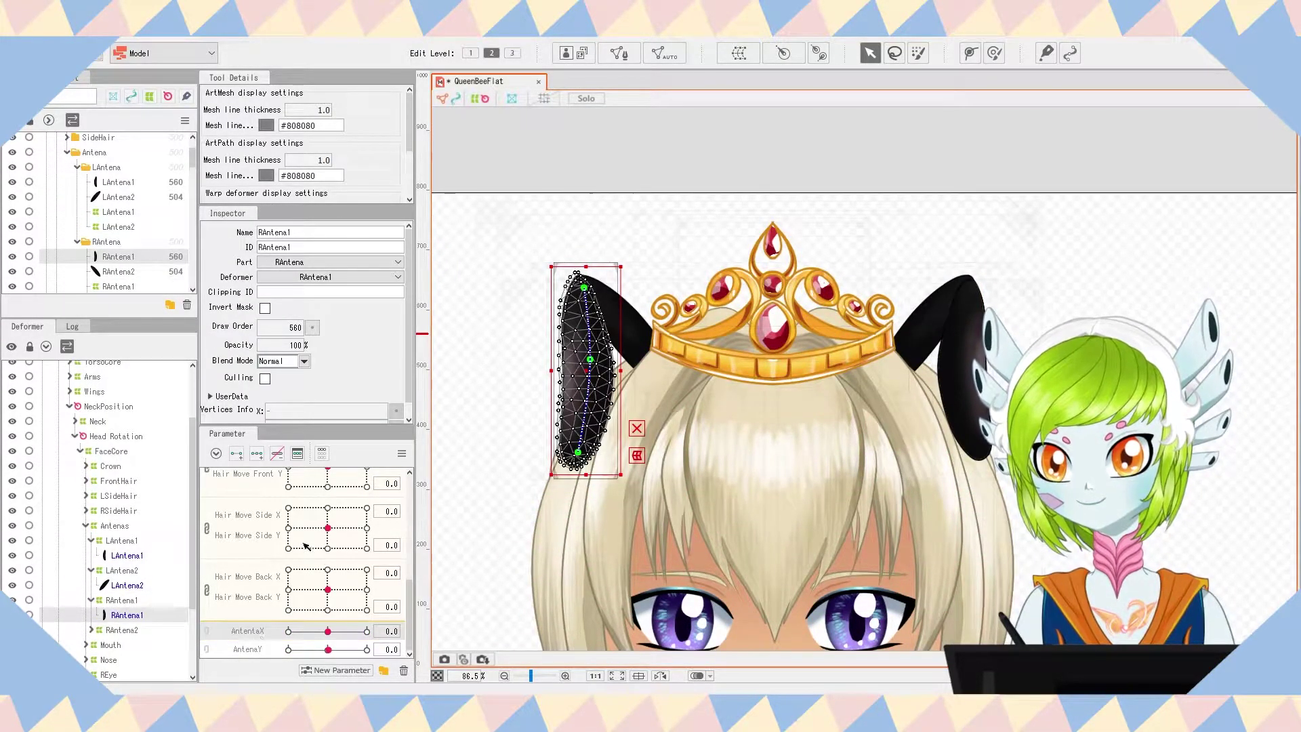
{"action": "left_click_drag", "start_coordinate": [577, 452], "coordinate": [645, 429]}
{"action": "left_click_drag", "start_coordinate": [589, 359], "coordinate": [611, 355]}
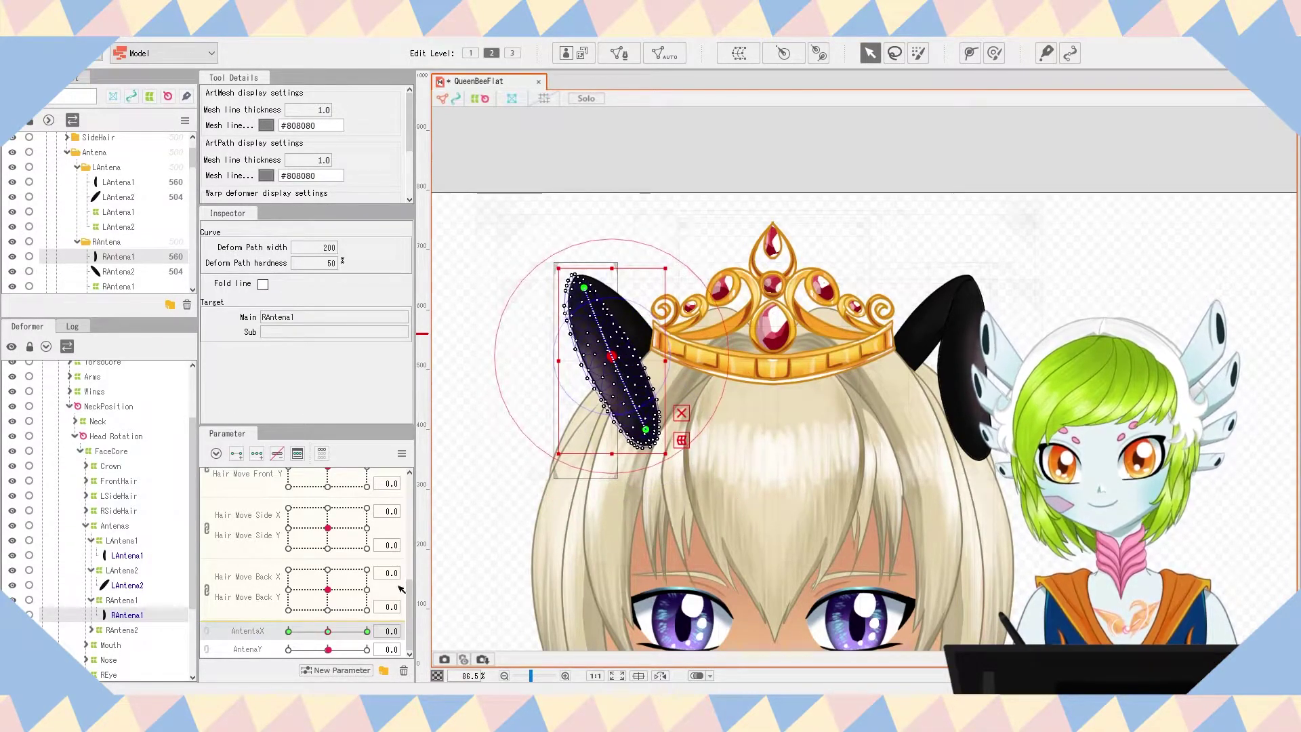
{"action": "key", "text": "ctrl+z"}
{"action": "key", "text": "ctrl+z"}
- Swing RAntena1's path tip inward at AntentaX 1.0 and outward at -1.0, then reset AntentaX to 0
{"action": "left_click", "coordinate": [366, 631]}
{"action": "left_click_drag", "start_coordinate": [577, 452], "coordinate": [654, 419]}
{"action": "left_click_drag", "start_coordinate": [366, 631], "coordinate": [289, 630]}
{"action": "left_click_drag", "start_coordinate": [582, 449], "coordinate": [547, 410]}
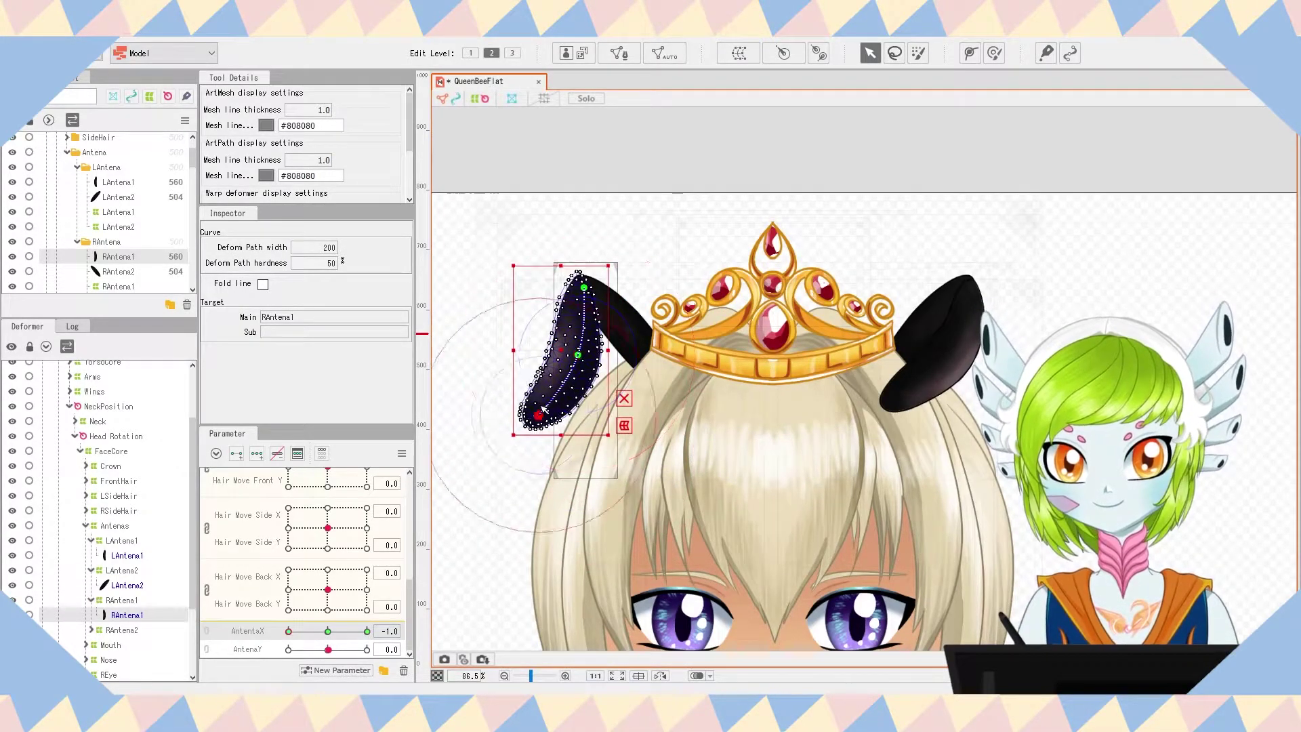
{"action": "left_click_drag", "start_coordinate": [288, 631], "coordinate": [328, 631]}
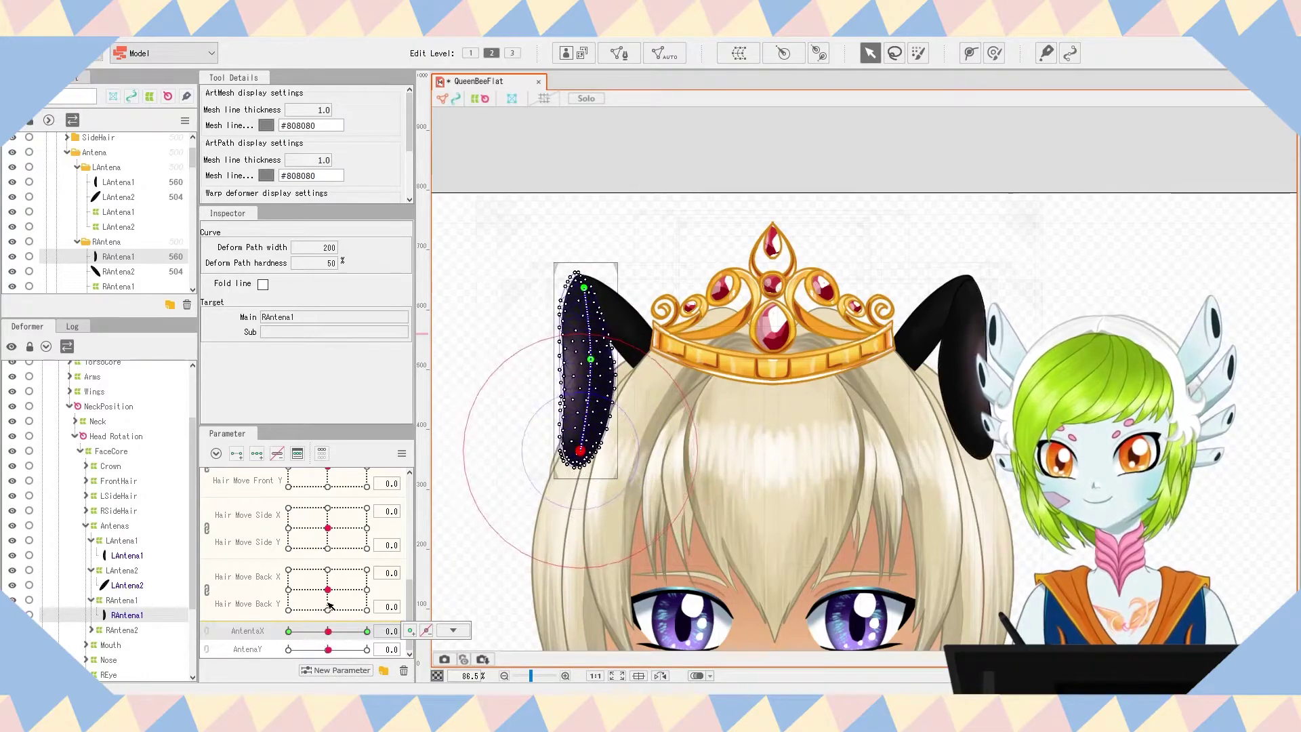
- Add three keys to RAntena1 on AntenaY and pull its path tip down to full length at 1.0
{"action": "left_click", "coordinate": [251, 650]}
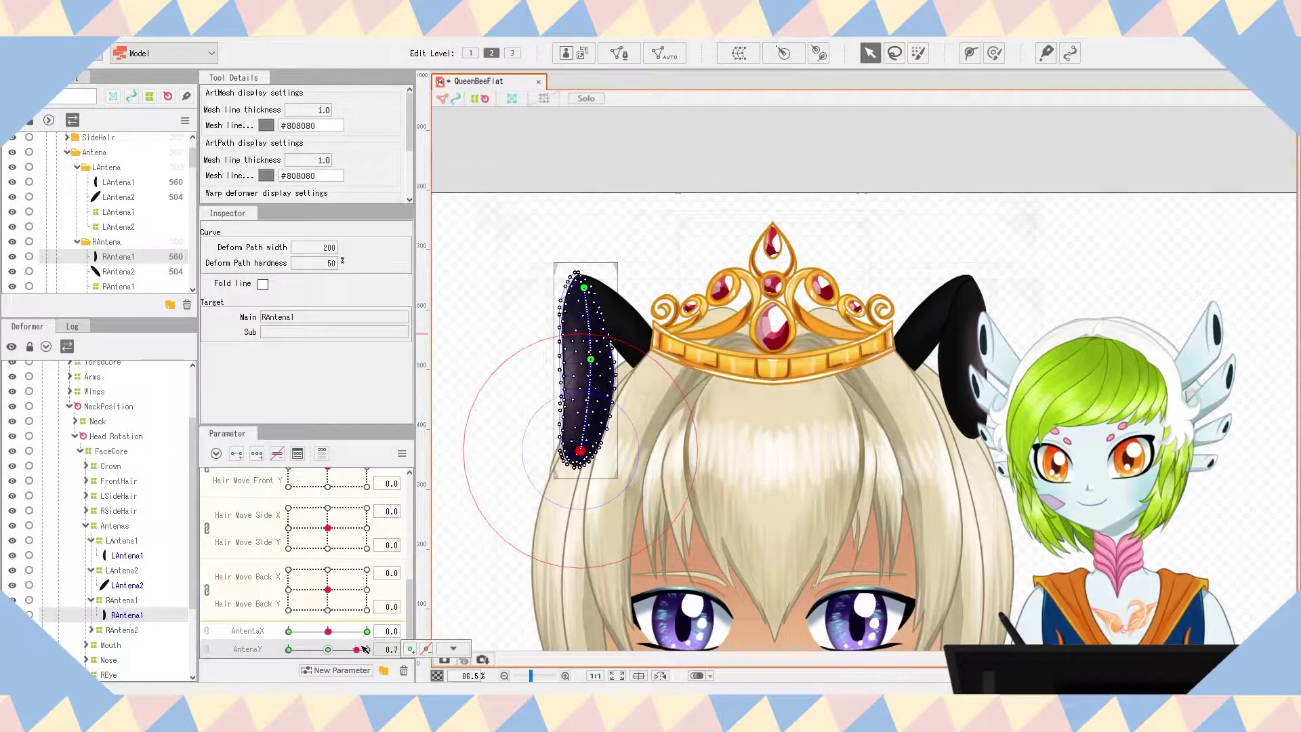
{"action": "left_click_drag", "start_coordinate": [582, 450], "coordinate": [580, 417]}
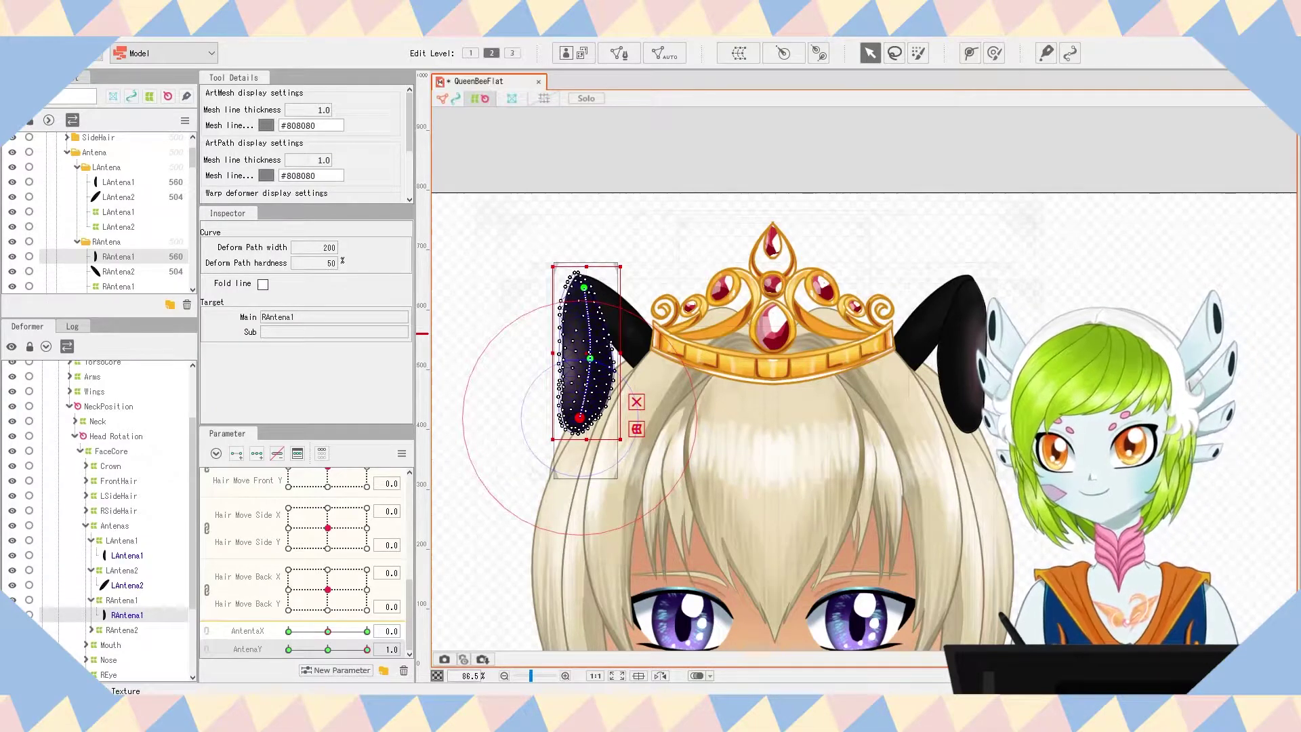
{"action": "left_click_drag", "start_coordinate": [580, 418], "coordinate": [581, 452]}
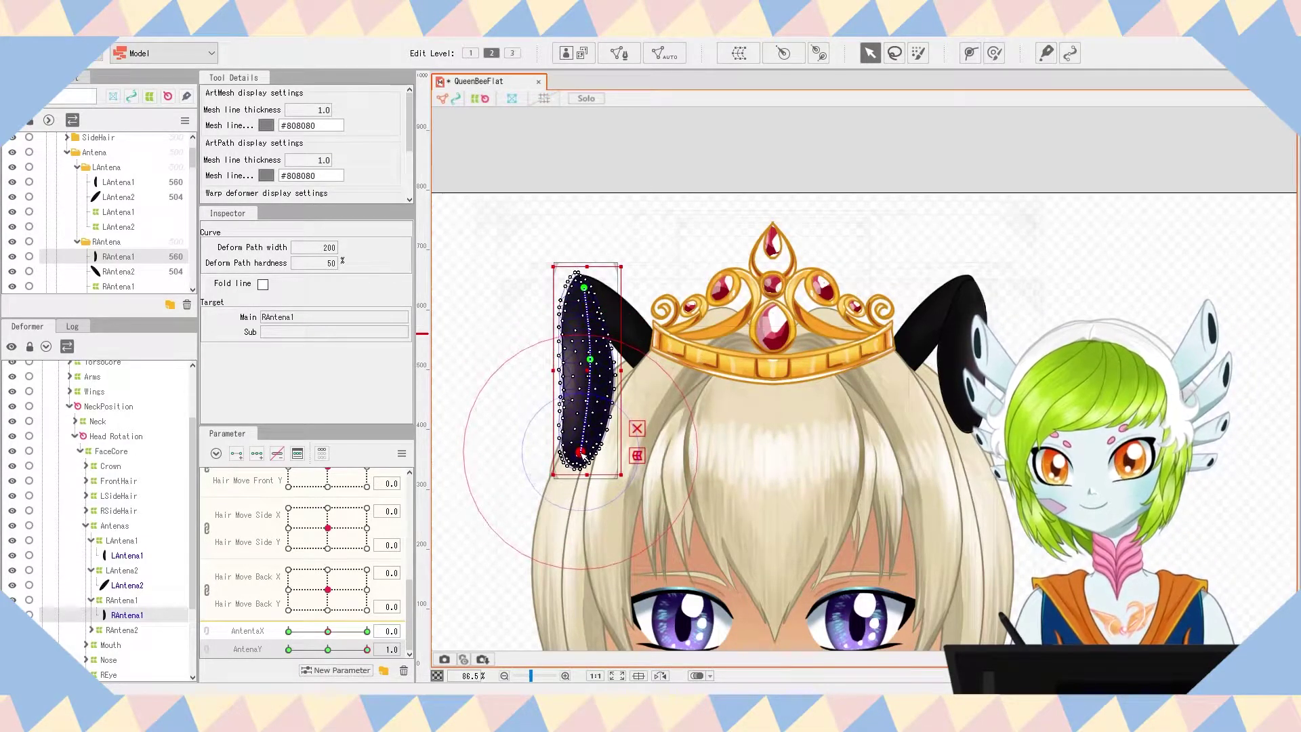
- Shorten RAntena1 at AntenaY -1.0 by raising its path tip and midpoint
{"action": "left_click_drag", "start_coordinate": [327, 647], "coordinate": [269, 646]}
{"action": "left_click_drag", "start_coordinate": [579, 453], "coordinate": [581, 423]}
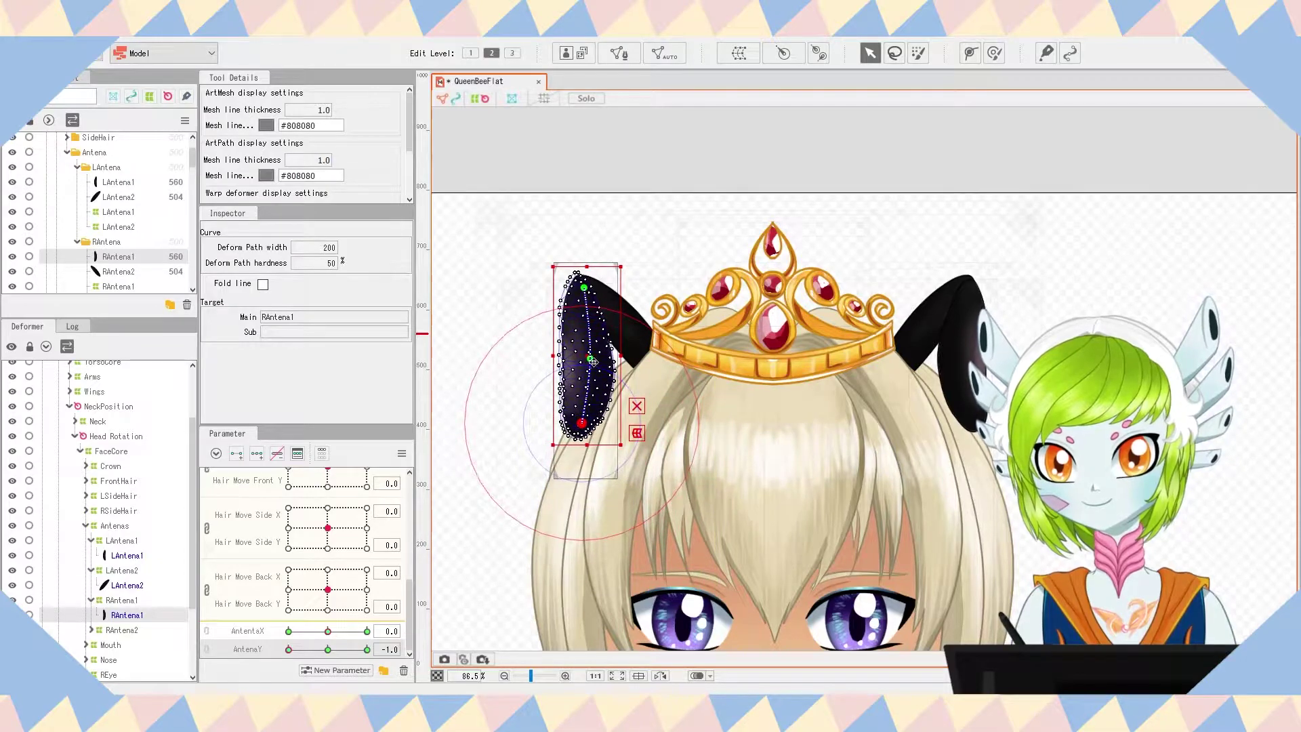
{"action": "left_click_drag", "start_coordinate": [591, 358], "coordinate": [591, 344]}
{"action": "left_click_drag", "start_coordinate": [582, 424], "coordinate": [584, 415]}
- Rework LAntena1 on AntenaY, lowering its path tip and midpoint at 1.0 and raising the tip at -1.0
{"action": "left_click", "coordinate": [130, 557]}
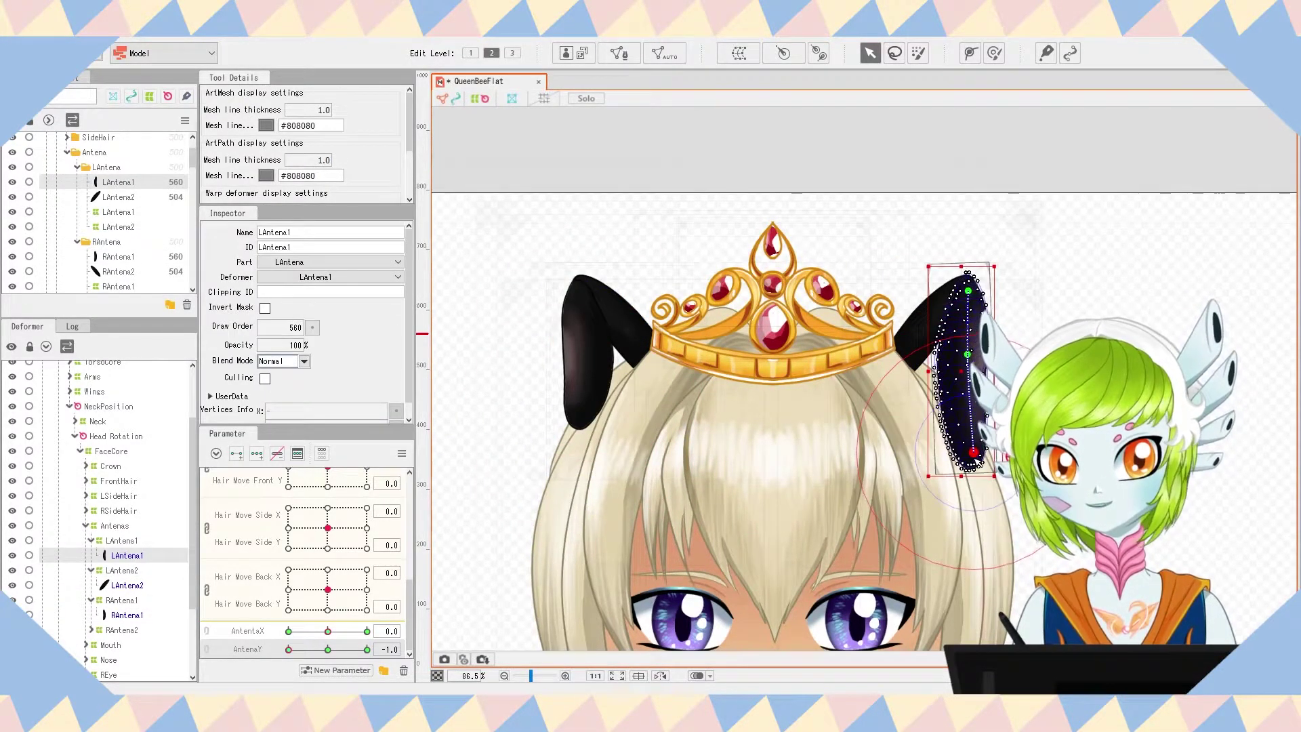
{"action": "left_click", "coordinate": [367, 649]}
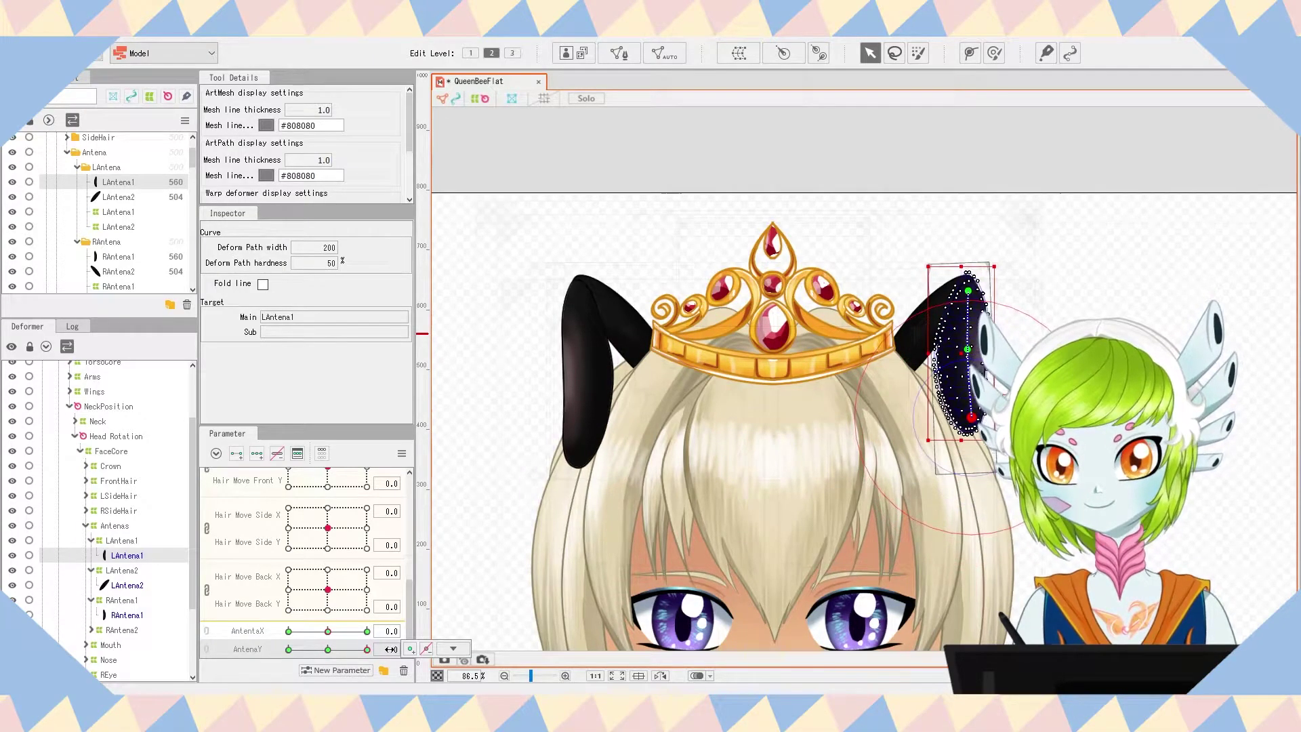
{"action": "left_click_drag", "start_coordinate": [970, 418], "coordinate": [973, 448]}
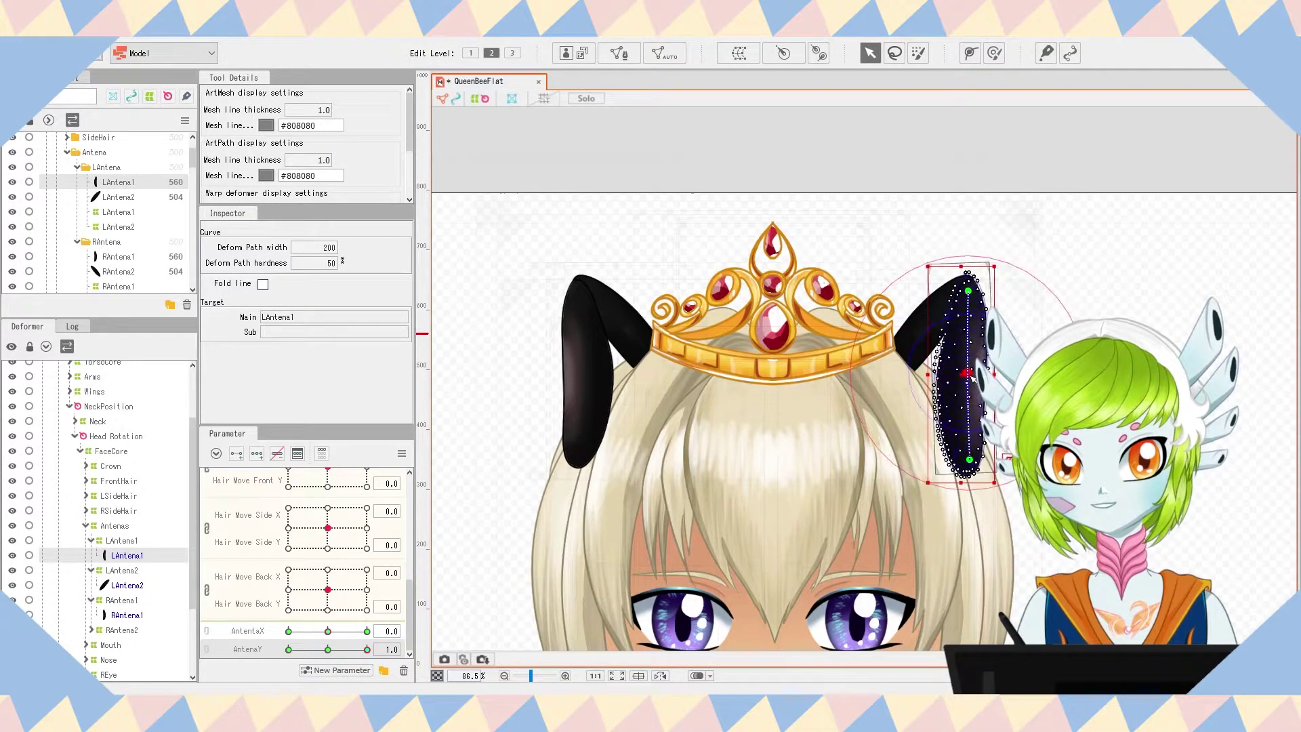
{"action": "left_click", "coordinate": [288, 649]}
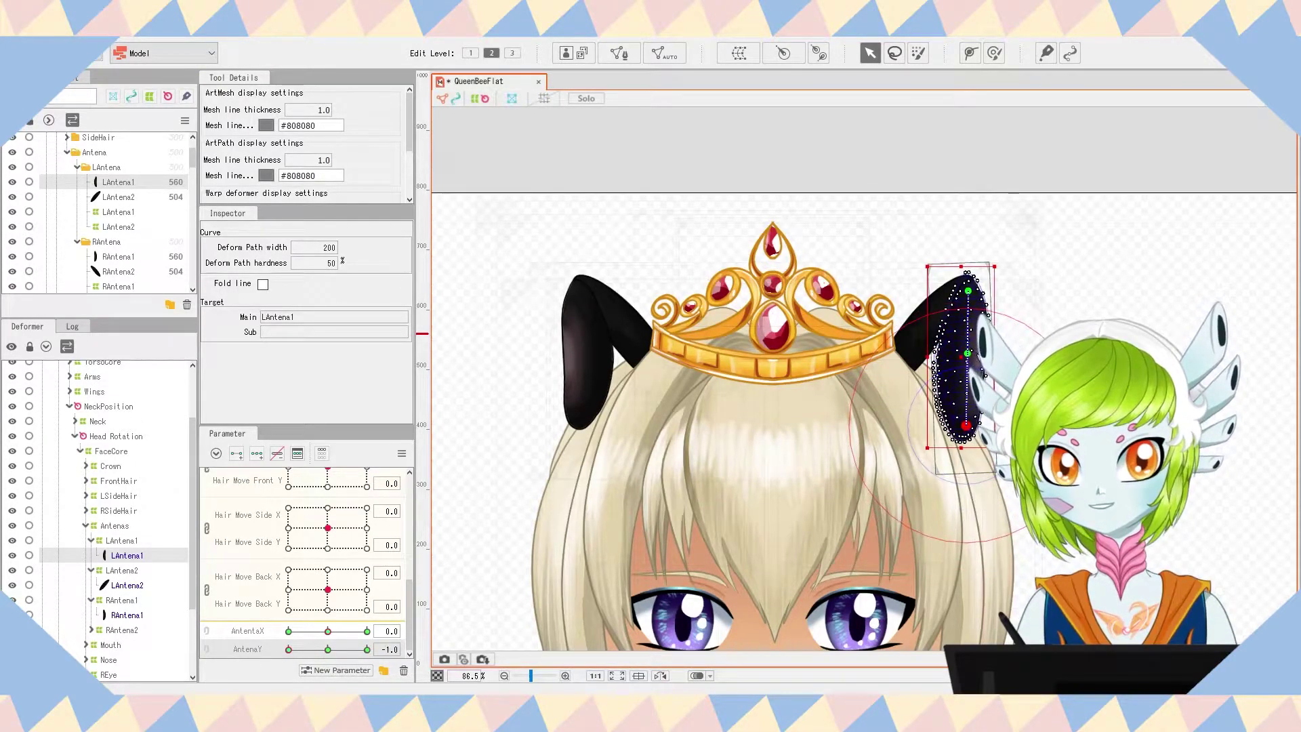
- Finish LAntena1's path at AntenaY -1.0 and combine AntentaX with AntenaY into one linked parameter
{"action": "left_click", "coordinate": [977, 439]}
{"action": "left_click", "coordinate": [978, 424]}
{"action": "scroll", "coordinate": [978, 423], "scroll_direction": "down", "scroll_amount": 5}
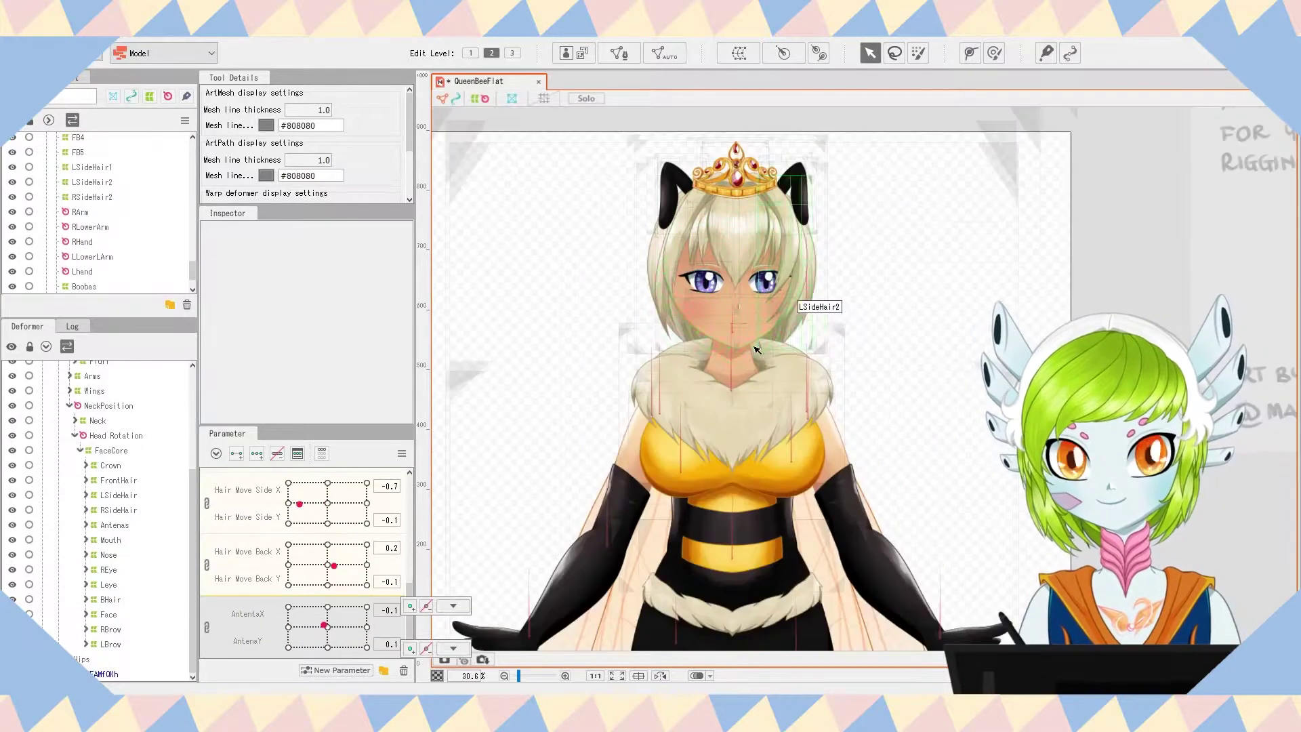
- Add three keys to the Neck deformer on Angle X and Y and pull its top upward at 30/30 and -30/30
{"action": "left_click", "coordinate": [754, 347]}
{"action": "scroll", "coordinate": [753, 336], "scroll_direction": "up", "scroll_amount": 2}
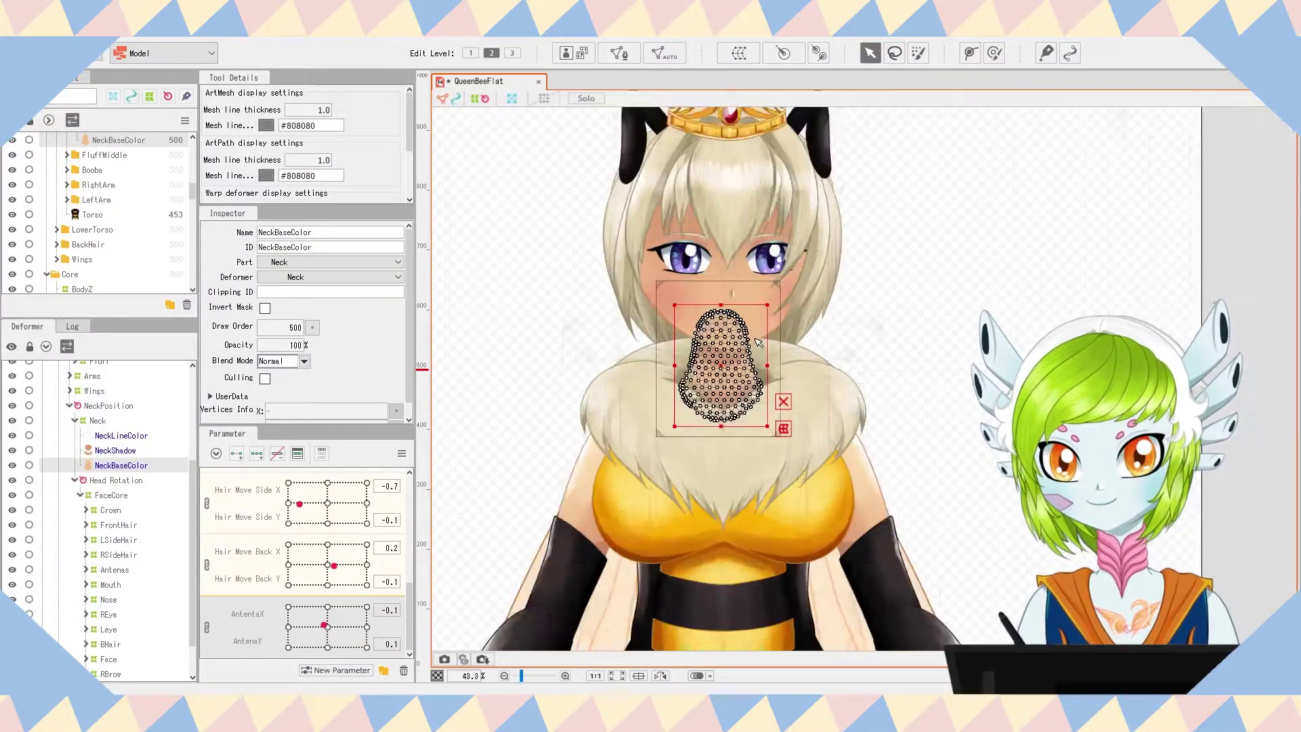
{"action": "scroll", "coordinate": [325, 542], "scroll_direction": "up", "scroll_amount": 10}
{"action": "left_click_drag", "start_coordinate": [328, 519], "coordinate": [367, 500]}
{"action": "left_click", "coordinate": [107, 420]}
{"action": "left_click", "coordinate": [256, 453]}
{"action": "scroll", "coordinate": [684, 359], "scroll_direction": "up", "scroll_amount": 1}
{"action": "left_click_drag", "start_coordinate": [710, 214], "coordinate": [710, 144]}
{"action": "left_click_drag", "start_coordinate": [367, 499], "coordinate": [288, 499]}
{"action": "left_click_drag", "start_coordinate": [710, 209], "coordinate": [710, 176]}
{"action": "mouse_move", "coordinate": [288, 499]}
{"action": "left_mouse_down"}
{"action": "mouse_move", "coordinate": [305, 519]}
{"action": "mouse_move", "coordinate": [289, 519]}
{"action": "mouse_move", "coordinate": [328, 519]}
{"action": "mouse_move", "coordinate": [288, 519]}
{"action": "left_mouse_up"}
- Add three keys to NeckShadow on the head angles and shift the whole mesh left at Angle X -30, Angle Y 0
{"action": "left_click", "coordinate": [115, 450]}
{"action": "scroll", "coordinate": [637, 441], "scroll_direction": "down", "scroll_amount": 1}
{"action": "scroll", "coordinate": [650, 354], "scroll_direction": "up", "scroll_amount": 1}
{"action": "left_click", "coordinate": [256, 454]}
{"action": "scroll", "coordinate": [616, 419], "scroll_direction": "up", "scroll_amount": 2}
{"action": "key", "text": "ctrl+a"}
{"action": "left_click_drag", "start_coordinate": [872, 441], "coordinate": [804, 442]}
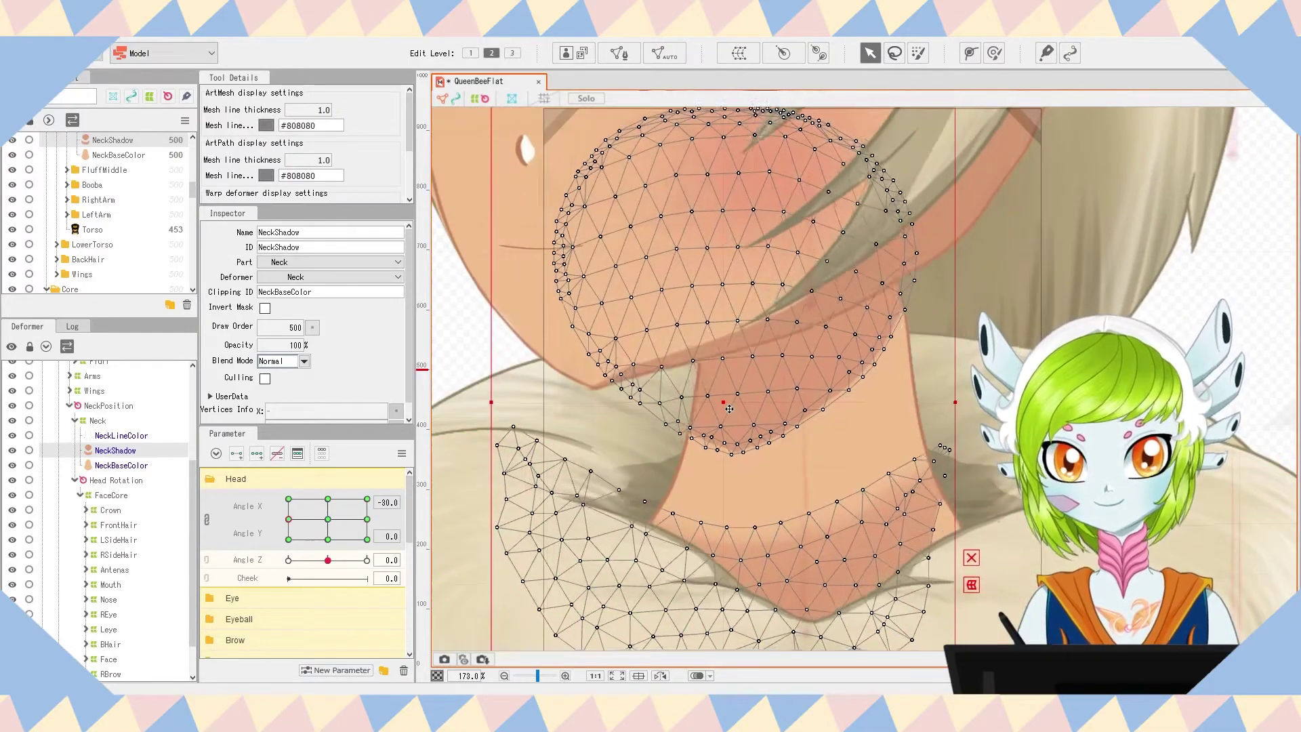
- Shift the whole NeckShadow mesh right at Angle X 30, Angle Y 0
{"action": "scroll", "coordinate": [804, 442], "scroll_direction": "down", "scroll_amount": 2}
{"action": "left_click", "coordinate": [994, 53]}
{"action": "left_click_drag", "start_coordinate": [289, 519], "coordinate": [367, 522]}
{"action": "left_click", "coordinate": [871, 52]}
{"action": "key", "text": "ctrl+a"}
{"action": "left_click_drag", "start_coordinate": [806, 332], "coordinate": [872, 331]}
{"action": "left_click", "coordinate": [994, 53]}
{"action": "left_click", "coordinate": [871, 53]}
- Shift the NeckShadow mesh left and slightly up at Angle X -30, Angle Y 30
{"action": "mouse_move", "coordinate": [368, 520]}
{"action": "left_mouse_down"}
{"action": "mouse_move", "coordinate": [289, 520]}
{"action": "mouse_move", "coordinate": [288, 499]}
{"action": "left_mouse_up"}
{"action": "key", "text": "ctrl+a"}
{"action": "left_click_drag", "start_coordinate": [798, 425], "coordinate": [754, 403]}
{"action": "left_click", "coordinate": [994, 52]}
- Shift NeckShadow left at Angle X -30, Angle Y -30 and reshape its lower part with the deform brush
{"action": "left_click_drag", "start_coordinate": [288, 500], "coordinate": [289, 540]}
{"action": "left_click", "coordinate": [871, 53]}
{"action": "key", "text": "ctrl+a"}
{"action": "left_click_drag", "start_coordinate": [798, 426], "coordinate": [739, 429]}
{"action": "left_click", "coordinate": [993, 53]}
{"action": "mouse_move", "coordinate": [288, 540]}
{"action": "left_mouse_down"}
{"action": "mouse_move", "coordinate": [288, 499]}
{"action": "mouse_move", "coordinate": [288, 540]}
{"action": "left_mouse_up"}
{"action": "left_click_drag", "start_coordinate": [860, 532], "coordinate": [898, 525]}
{"action": "left_click", "coordinate": [870, 53]}
{"action": "left_click", "coordinate": [994, 53]}
{"action": "left_click_drag", "start_coordinate": [710, 542], "coordinate": [705, 527]}
- With Angle X at 0, lower NeckShadow slightly at Angle Y 30 and raise it at Angle Y -30
{"action": "mouse_move", "coordinate": [288, 540]}
{"action": "left_mouse_down"}
{"action": "mouse_move", "coordinate": [269, 515]}
{"action": "mouse_move", "coordinate": [326, 512]}
{"action": "mouse_move", "coordinate": [328, 538]}
{"action": "mouse_move", "coordinate": [329, 499]}
{"action": "left_mouse_up"}
{"action": "left_click", "coordinate": [871, 53]}
{"action": "key", "text": "ctrl+a"}
{"action": "left_click_drag", "start_coordinate": [798, 426], "coordinate": [798, 439]}
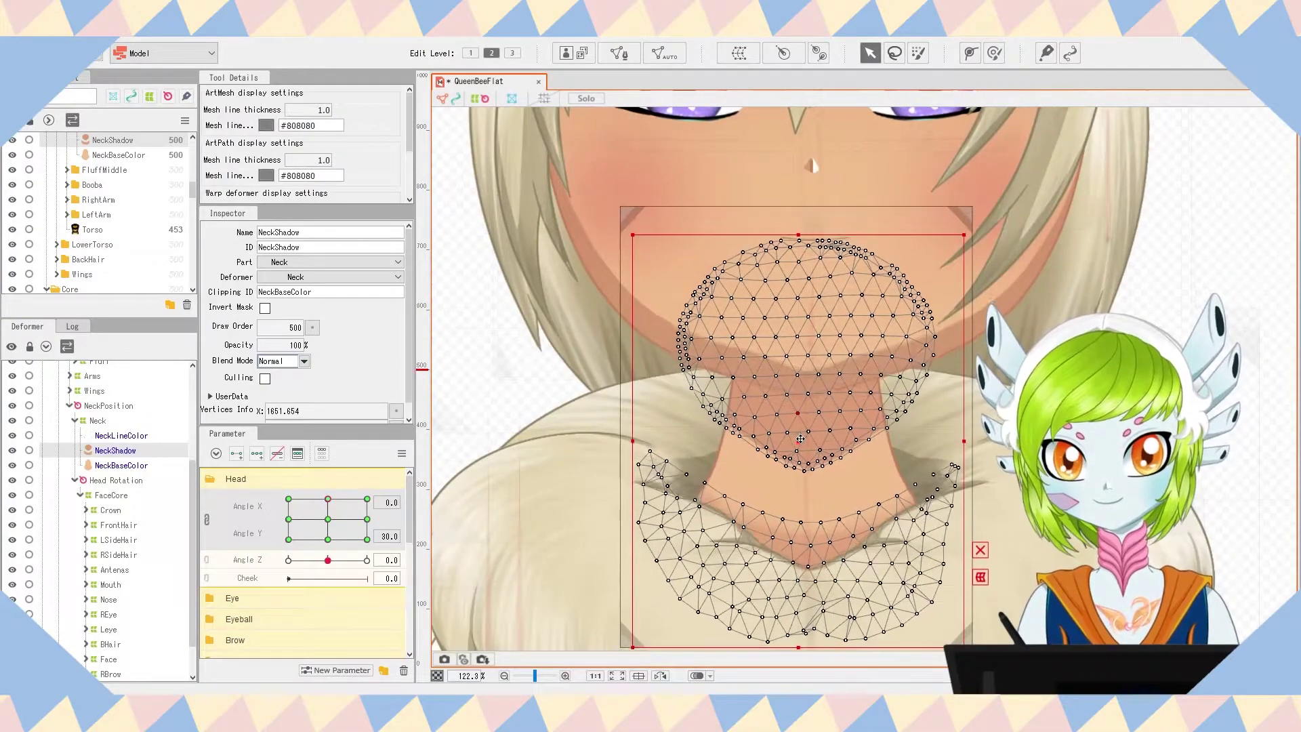
{"action": "left_click_drag", "start_coordinate": [328, 498], "coordinate": [328, 540]}
{"action": "key", "text": "ctrl+a"}
{"action": "left_click_drag", "start_coordinate": [799, 426], "coordinate": [798, 395]}
- Check how the neck shadow follows the chin at the corner combinations of Angle X and Angle Y
{"action": "scroll", "coordinate": [753, 508], "scroll_direction": "down", "scroll_amount": 10}
{"action": "left_click", "coordinate": [542, 433]}
{"action": "left_click", "coordinate": [289, 500]}
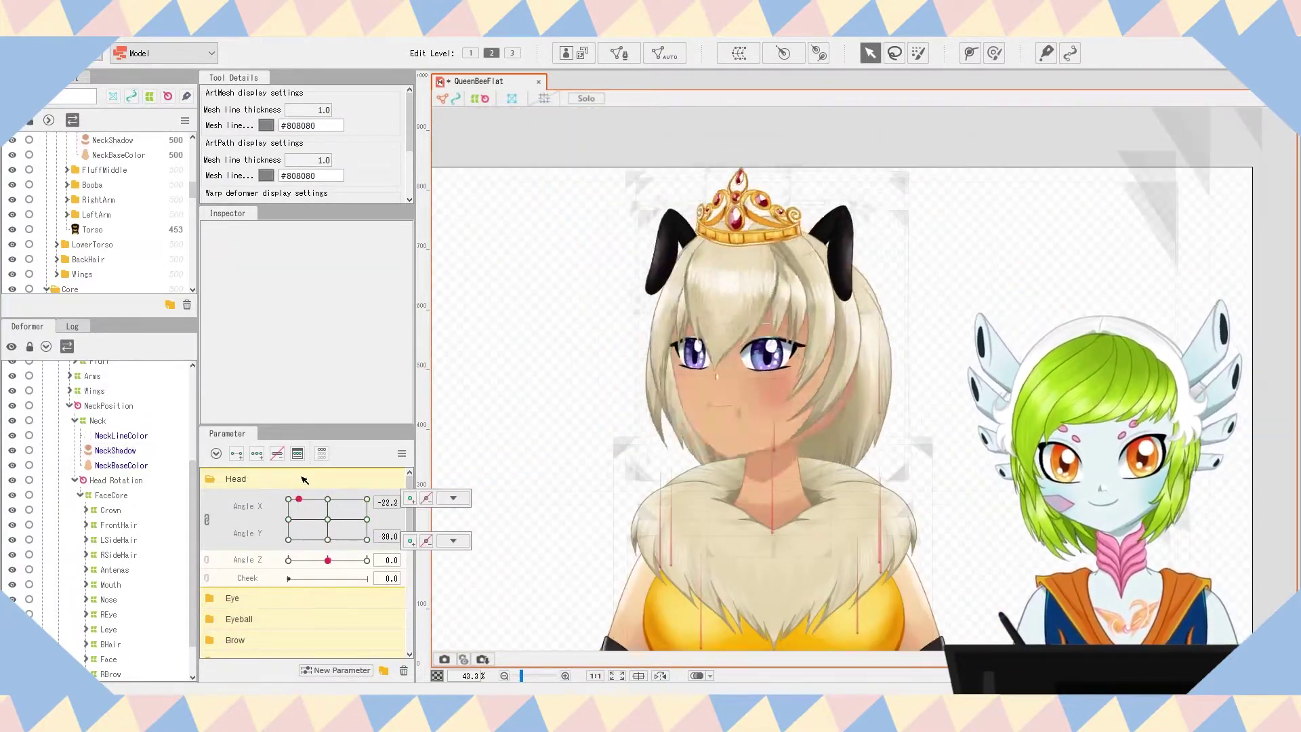
{"action": "scroll", "coordinate": [712, 453], "scroll_direction": "up", "scroll_amount": 4}
{"action": "scroll", "coordinate": [711, 454], "scroll_direction": "down", "scroll_amount": 1}
{"action": "left_click", "coordinate": [368, 540]}
{"action": "scroll", "coordinate": [319, 551], "scroll_direction": "down", "scroll_amount": 5}
{"action": "left_click", "coordinate": [330, 597]}
{"action": "scroll", "coordinate": [330, 576], "scroll_direction": "up", "scroll_amount": 10}
{"action": "scroll", "coordinate": [701, 434], "scroll_direction": "up", "scroll_amount": 3}
- Shift NeckShadow up and right at Angle X 30, Angle Y -30 and push its lower left area outward with the deform brush
{"action": "left_click", "coordinate": [698, 434]}
{"action": "left_click", "coordinate": [701, 439]}
{"action": "key", "text": "ctrl+a"}
{"action": "left_click_drag", "start_coordinate": [755, 407], "coordinate": [779, 392]}
{"action": "left_click", "coordinate": [994, 53]}
{"action": "left_click_drag", "start_coordinate": [630, 502], "coordinate": [596, 471]}
- Stretch NeckShadow's left edge outward with the deform brush at Angle X 30, Angle Y 30, and return the head angles to centre
{"action": "left_click", "coordinate": [367, 520]}
{"action": "left_click", "coordinate": [368, 500]}
{"action": "left_click", "coordinate": [870, 53]}
{"action": "left_click", "coordinate": [994, 53]}
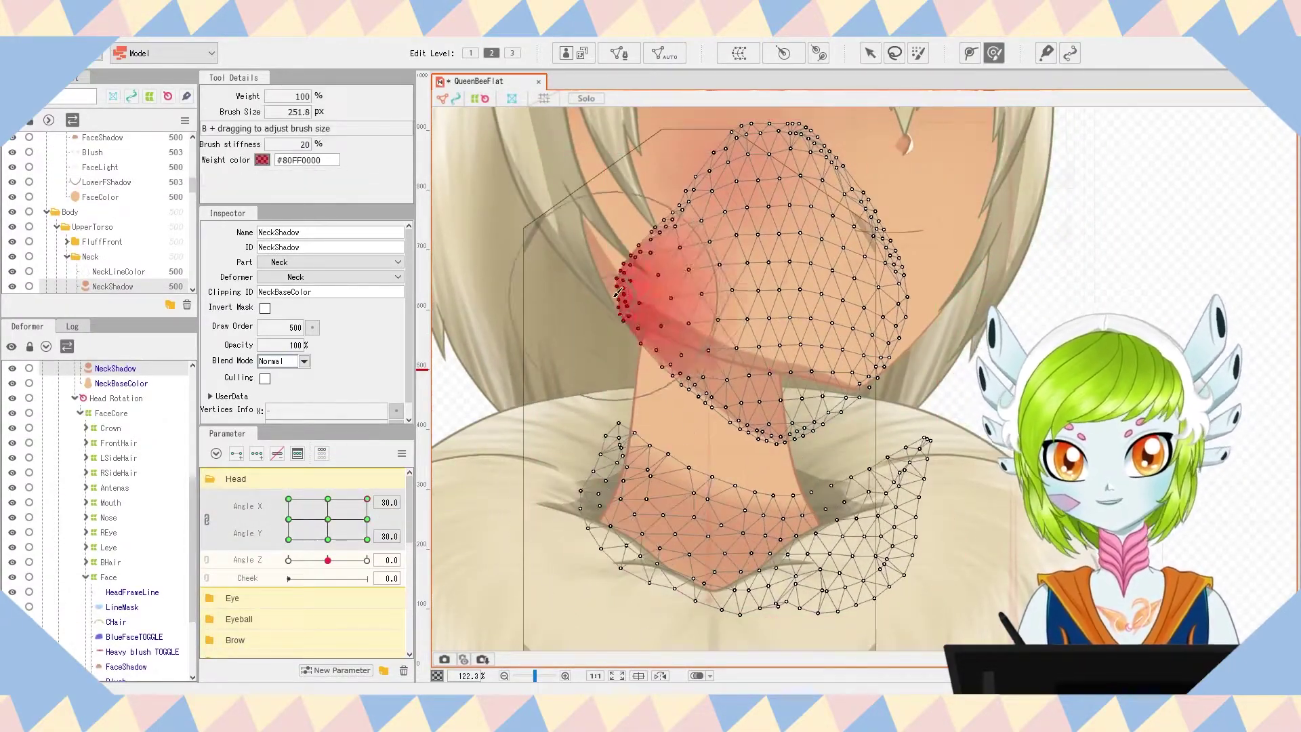
{"action": "left_click", "coordinate": [870, 53]}
{"action": "scroll", "coordinate": [828, 385], "scroll_direction": "down", "scroll_amount": 5}
{"action": "left_click", "coordinate": [962, 319]}
{"action": "mouse_move", "coordinate": [367, 500]}
{"action": "left_mouse_down"}
{"action": "mouse_move", "coordinate": [302, 510]}
{"action": "mouse_move", "coordinate": [328, 521]}
{"action": "left_mouse_up"}
- Select the LineMask mesh at the chin and set its opacity to 0%
{"action": "scroll", "coordinate": [820, 338], "scroll_direction": "up", "scroll_amount": 4}
{"action": "left_click", "coordinate": [729, 467]}
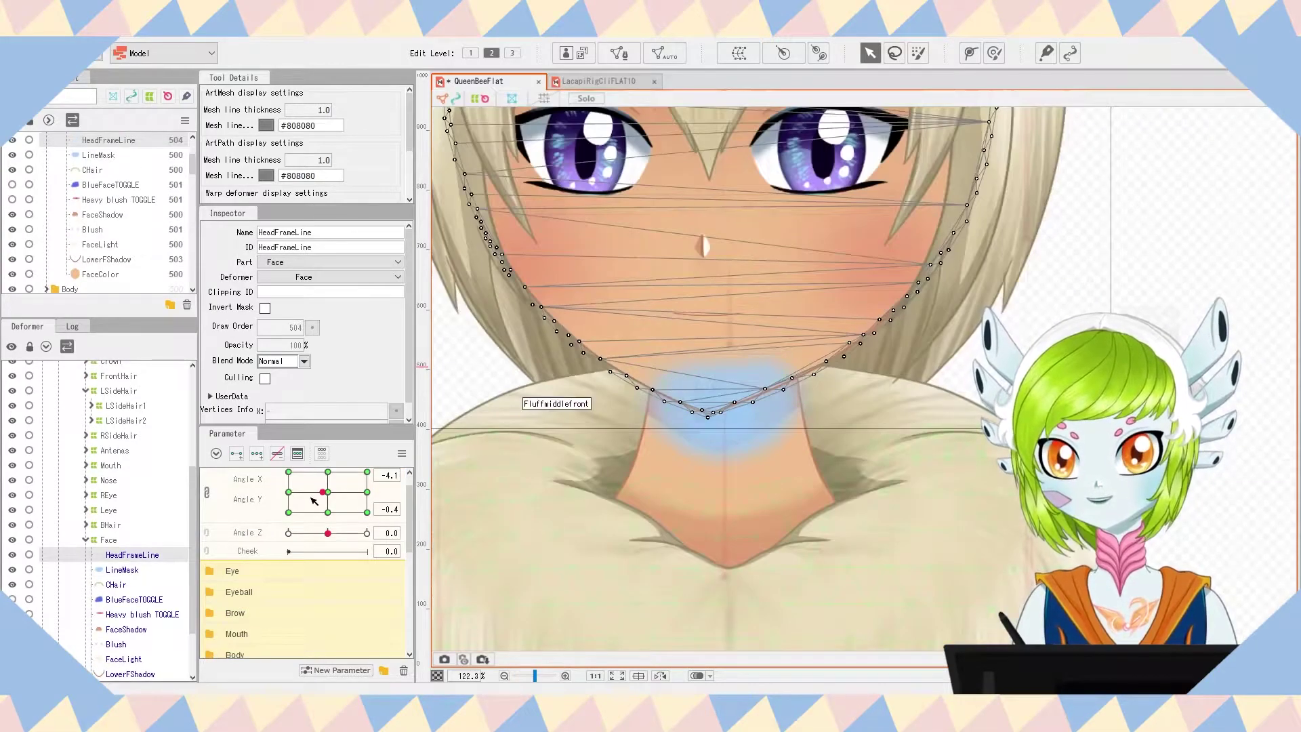
{"action": "left_click_drag", "start_coordinate": [314, 500], "coordinate": [329, 494]}
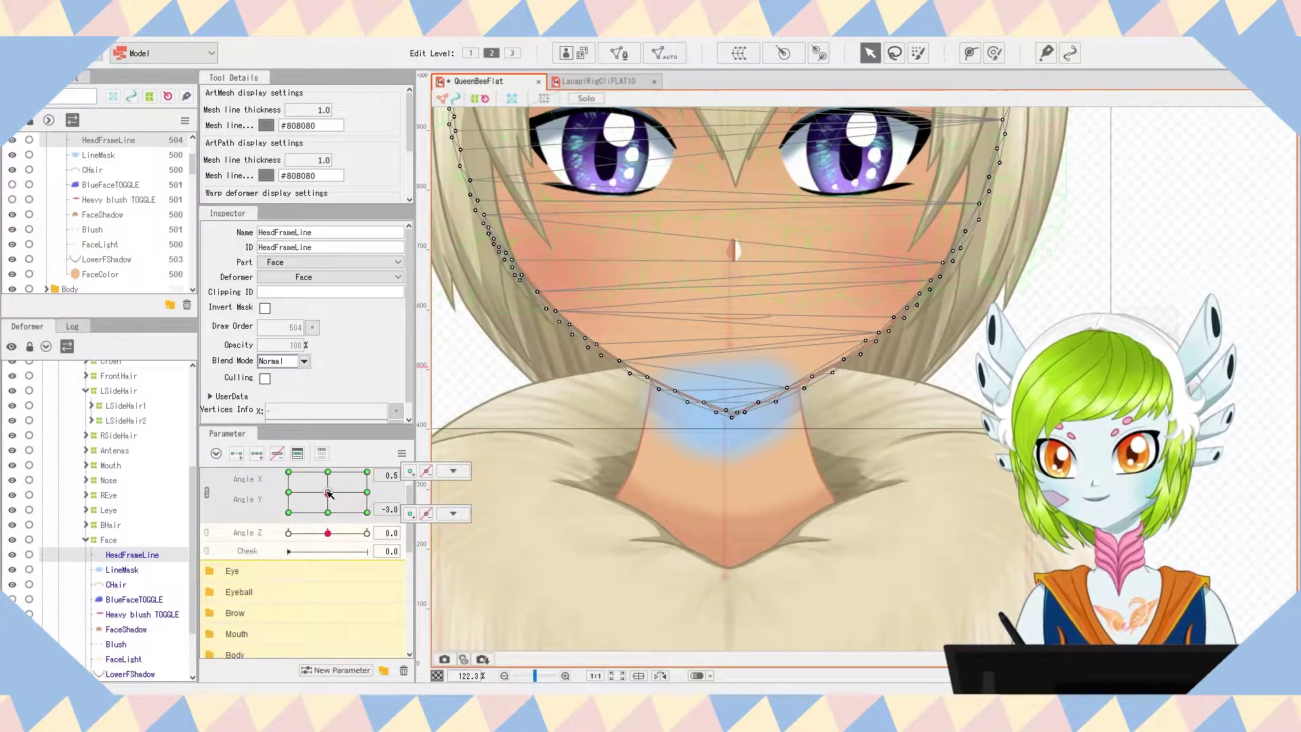
{"action": "left_click", "coordinate": [123, 570]}
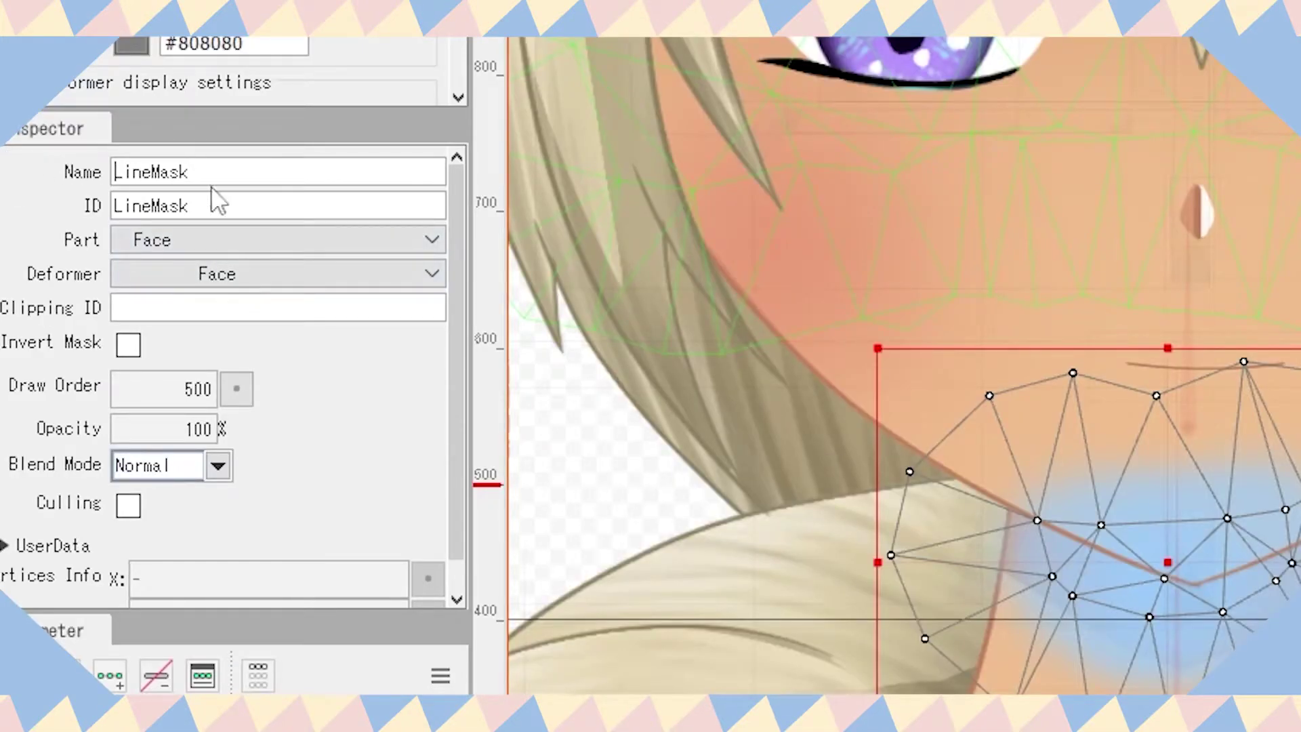
{"action": "left_click", "coordinate": [221, 203]}
{"action": "left_click", "coordinate": [194, 307]}
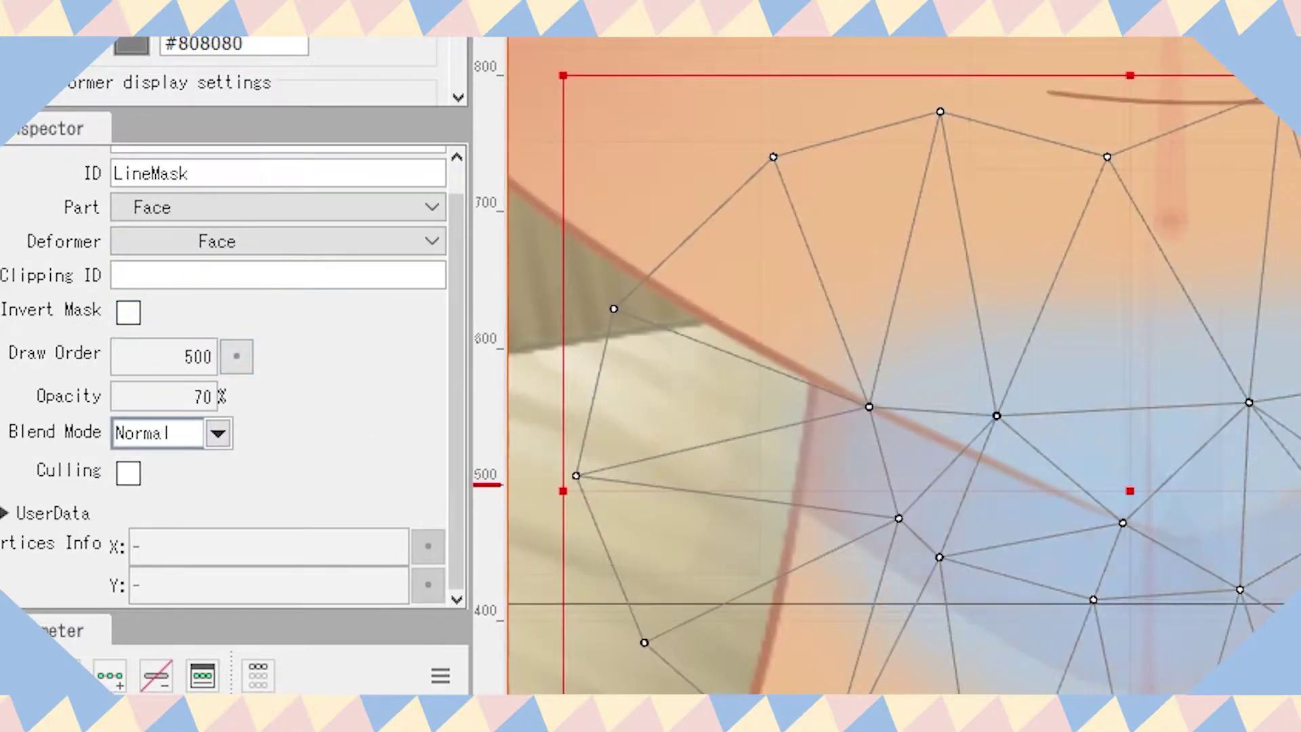
{"action": "type", "text": "0"}
{"action": "scroll", "coordinate": [1287, 420], "scroll_direction": "down", "scroll_amount": 1}
{"action": "scroll", "coordinate": [1287, 420], "scroll_direction": "up", "scroll_amount": 1}
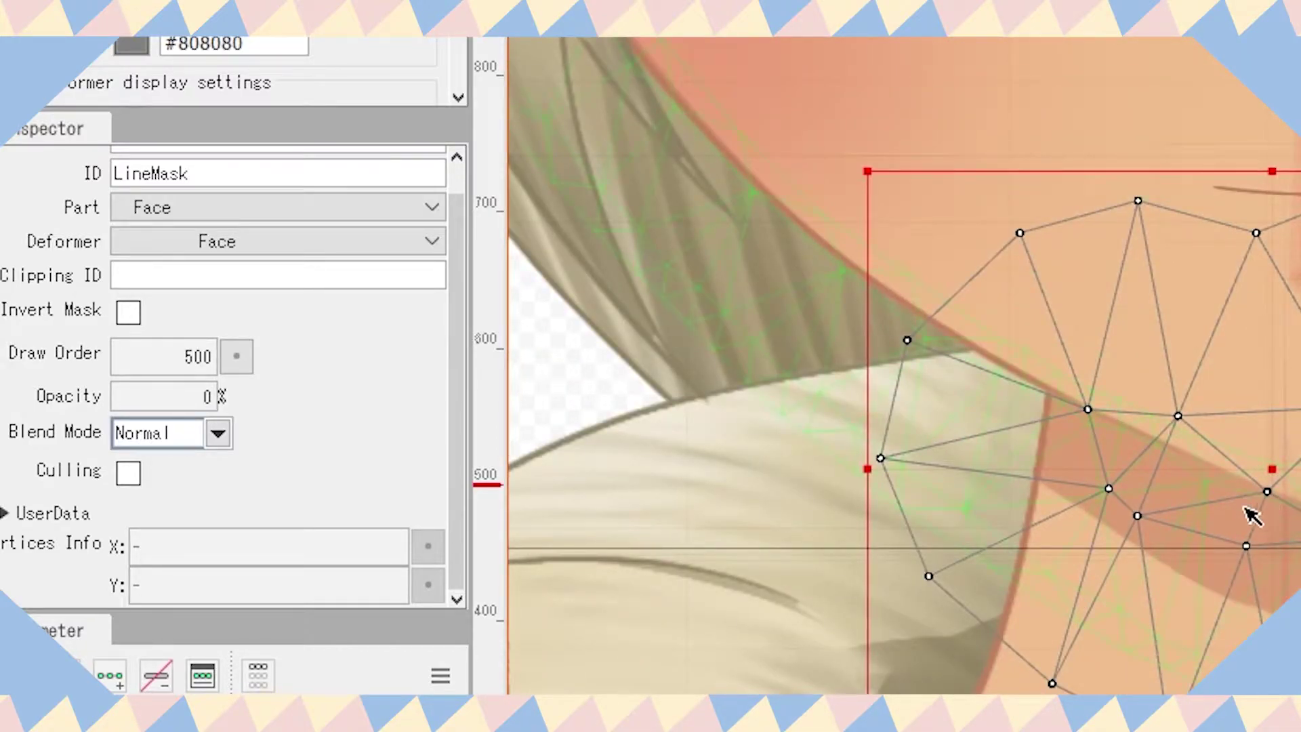
- Move the LineMask mesh down so it covers the neck just below the chin in the front view
{"action": "left_click_drag", "start_coordinate": [591, 302], "coordinate": [705, 564]}
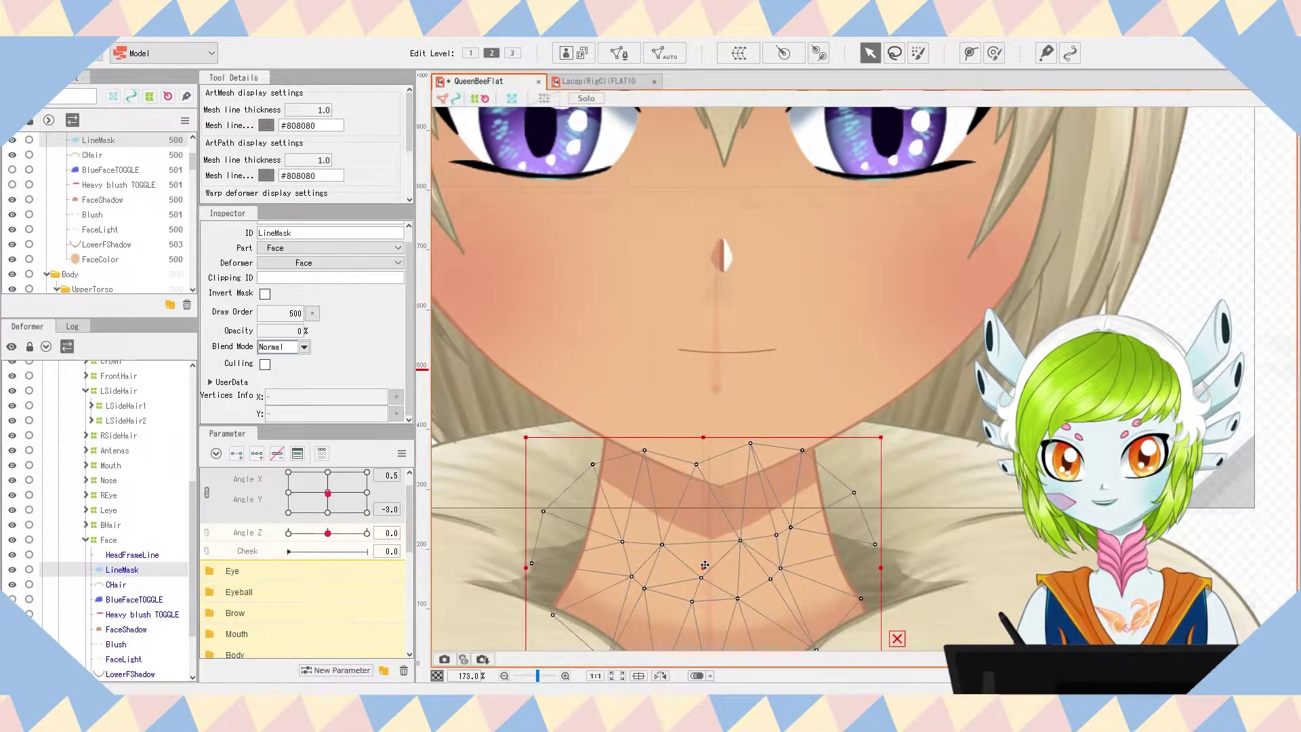
{"action": "scroll", "coordinate": [687, 534], "scroll_direction": "down", "scroll_amount": 3}
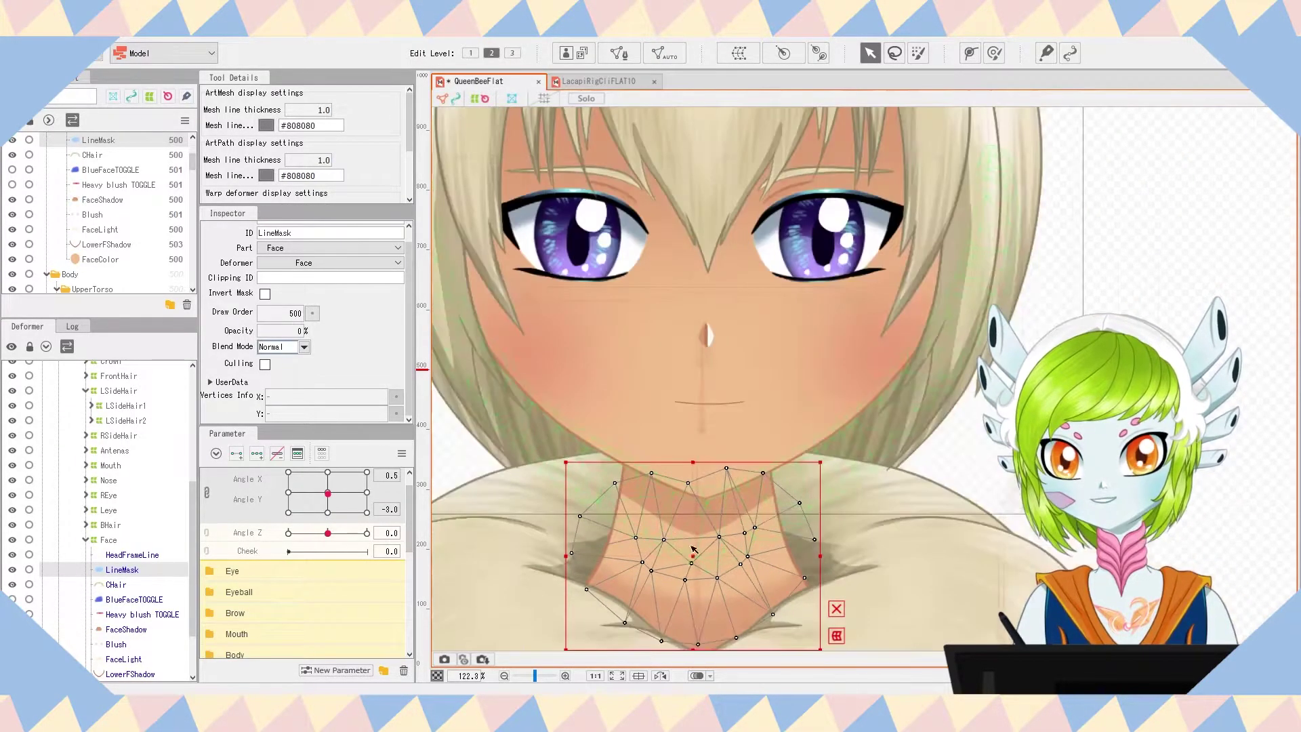
{"action": "left_click_drag", "start_coordinate": [693, 567], "coordinate": [697, 564]}
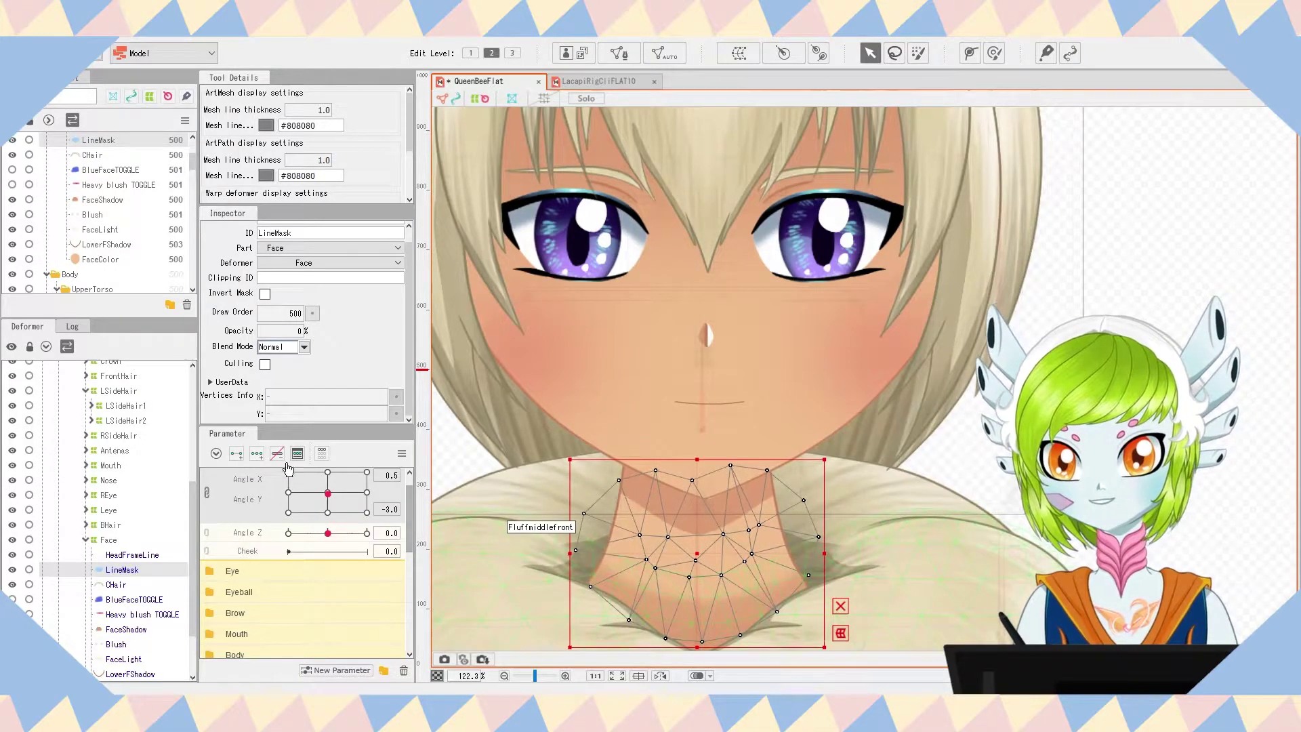
- Add three keys to LineMask on Angle X and Y and move it up over the jaw line at Angle X -30, Angle Y 0
{"action": "left_click_drag", "start_coordinate": [329, 493], "coordinate": [289, 492]}
{"action": "left_click", "coordinate": [702, 588]}
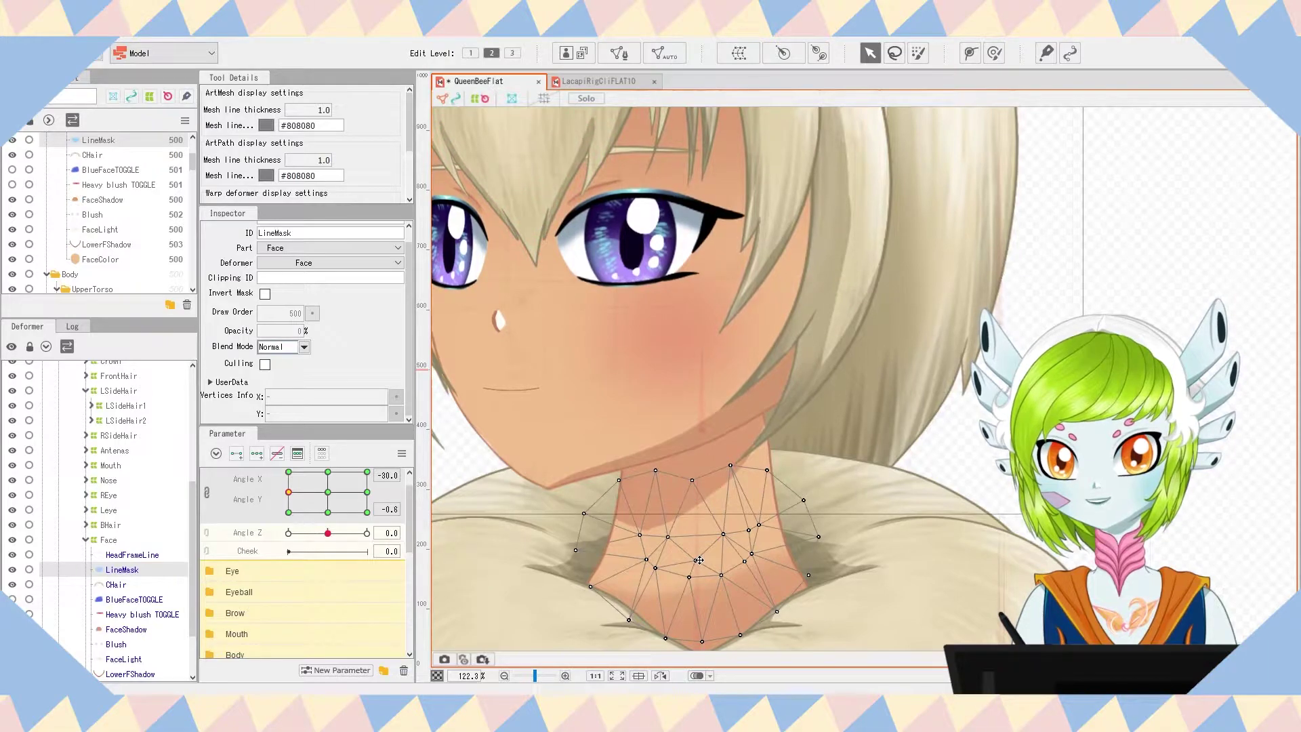
{"action": "left_click", "coordinate": [691, 567]}
{"action": "left_click_drag", "start_coordinate": [704, 554], "coordinate": [729, 415]}
{"action": "scroll", "coordinate": [701, 479], "scroll_direction": "up", "scroll_amount": 2}
- With Angle Y at 30, move LineMask up over the jaw line at Angle X -30 and at Angle X 0
{"action": "left_click_drag", "start_coordinate": [289, 492], "coordinate": [290, 473]}
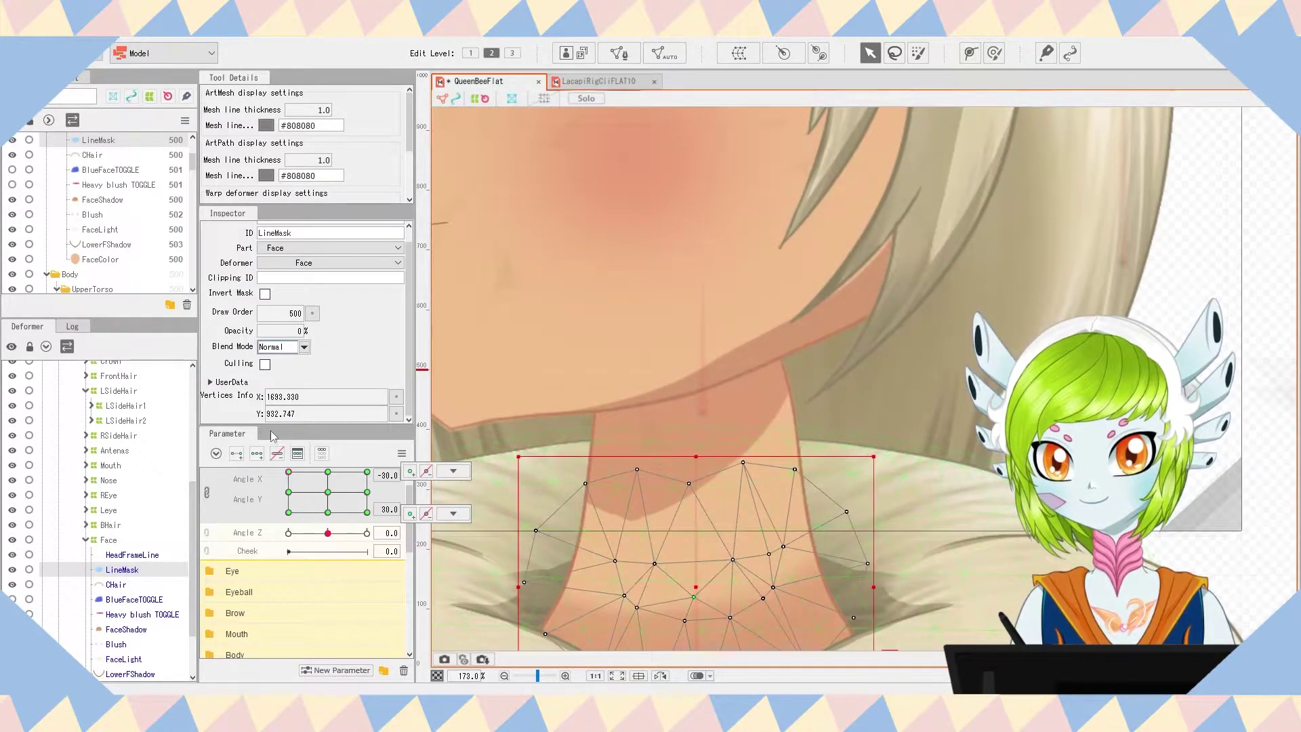
{"action": "left_click_drag", "start_coordinate": [697, 597], "coordinate": [714, 413]}
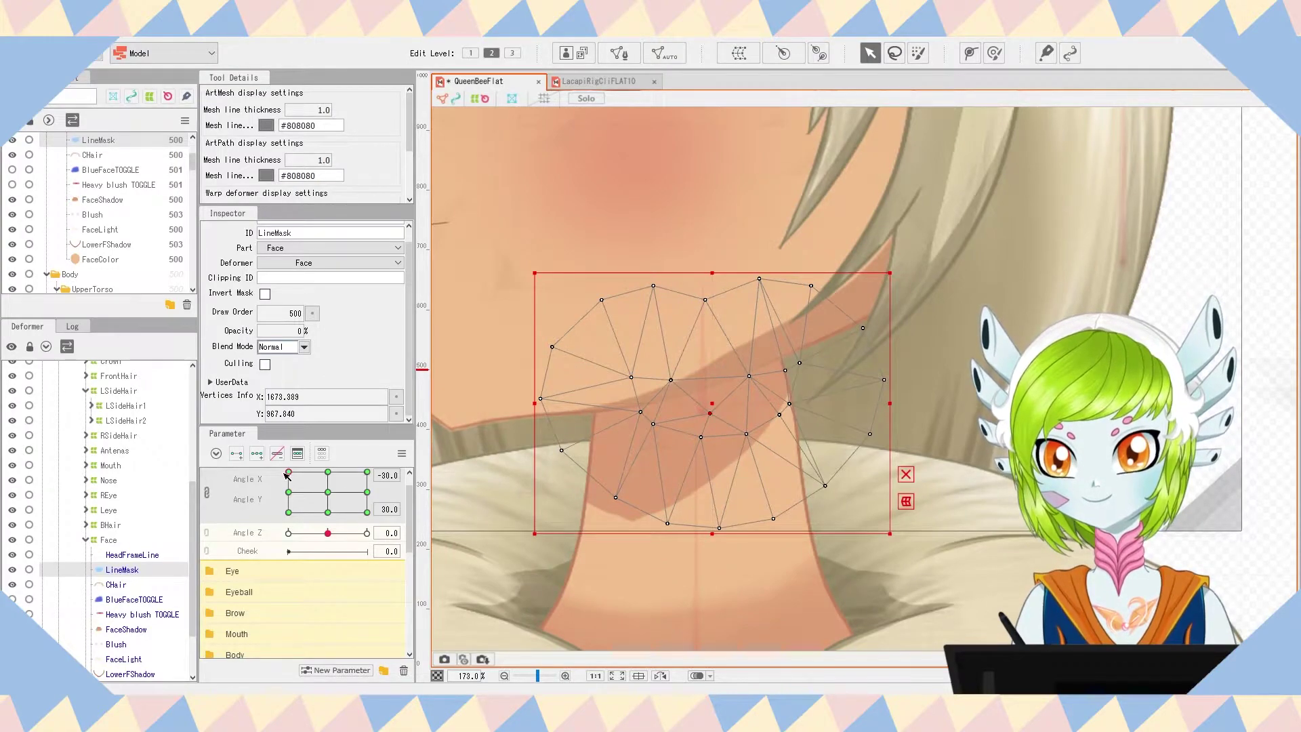
{"action": "left_click_drag", "start_coordinate": [286, 476], "coordinate": [279, 530]}
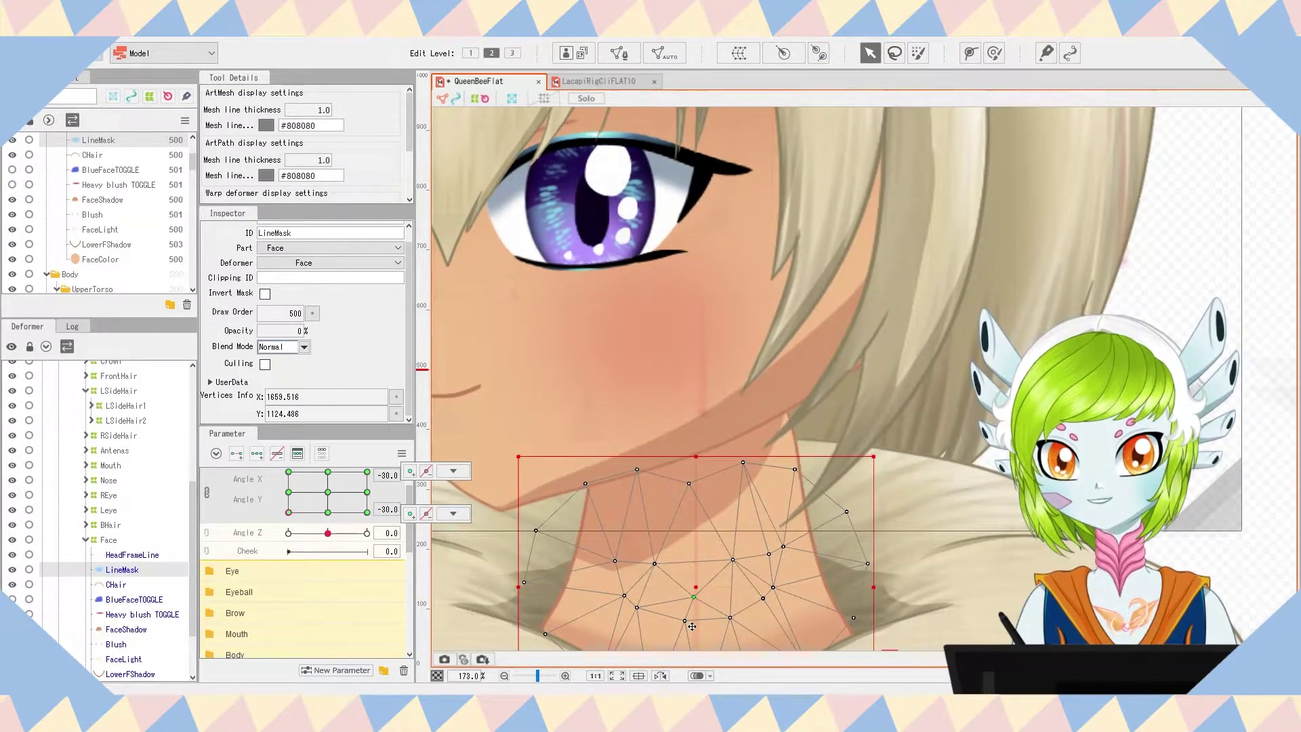
{"action": "left_click_drag", "start_coordinate": [288, 507], "coordinate": [328, 472]}
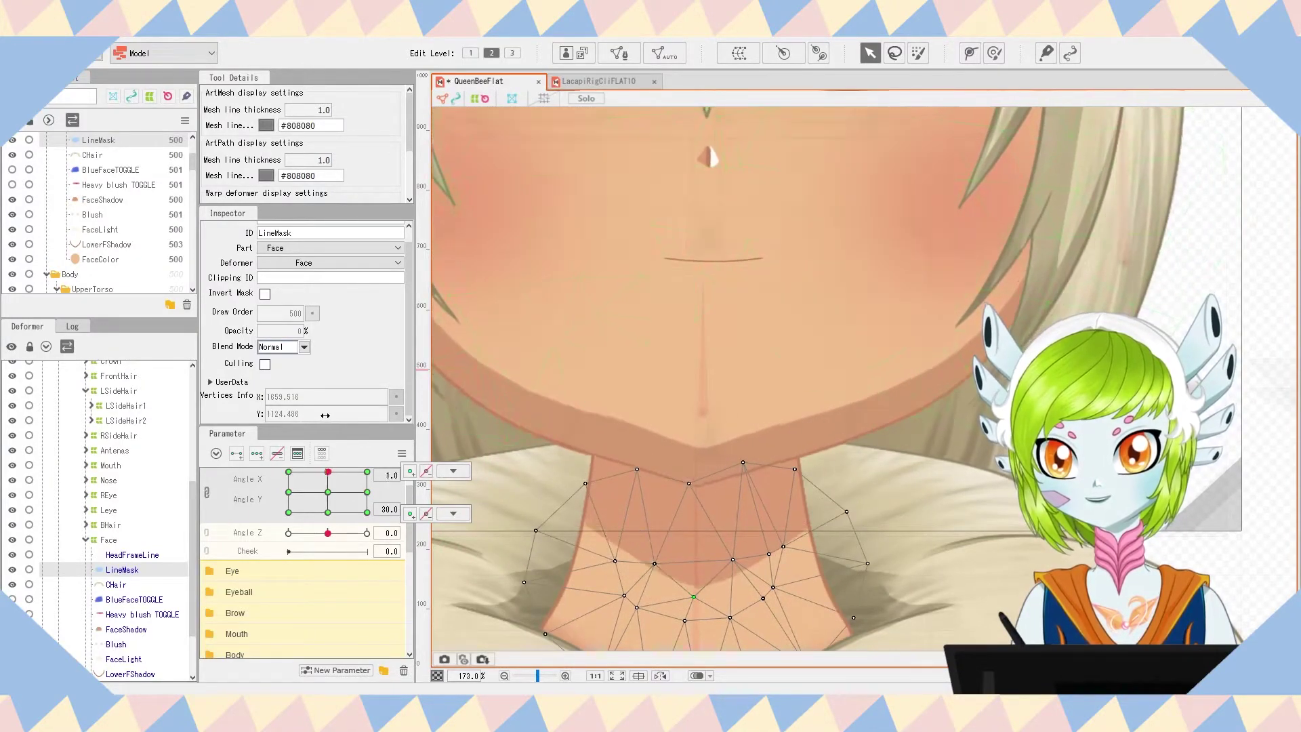
{"action": "key", "text": "ctrl+a"}
{"action": "left_click_drag", "start_coordinate": [720, 607], "coordinate": [707, 507]}
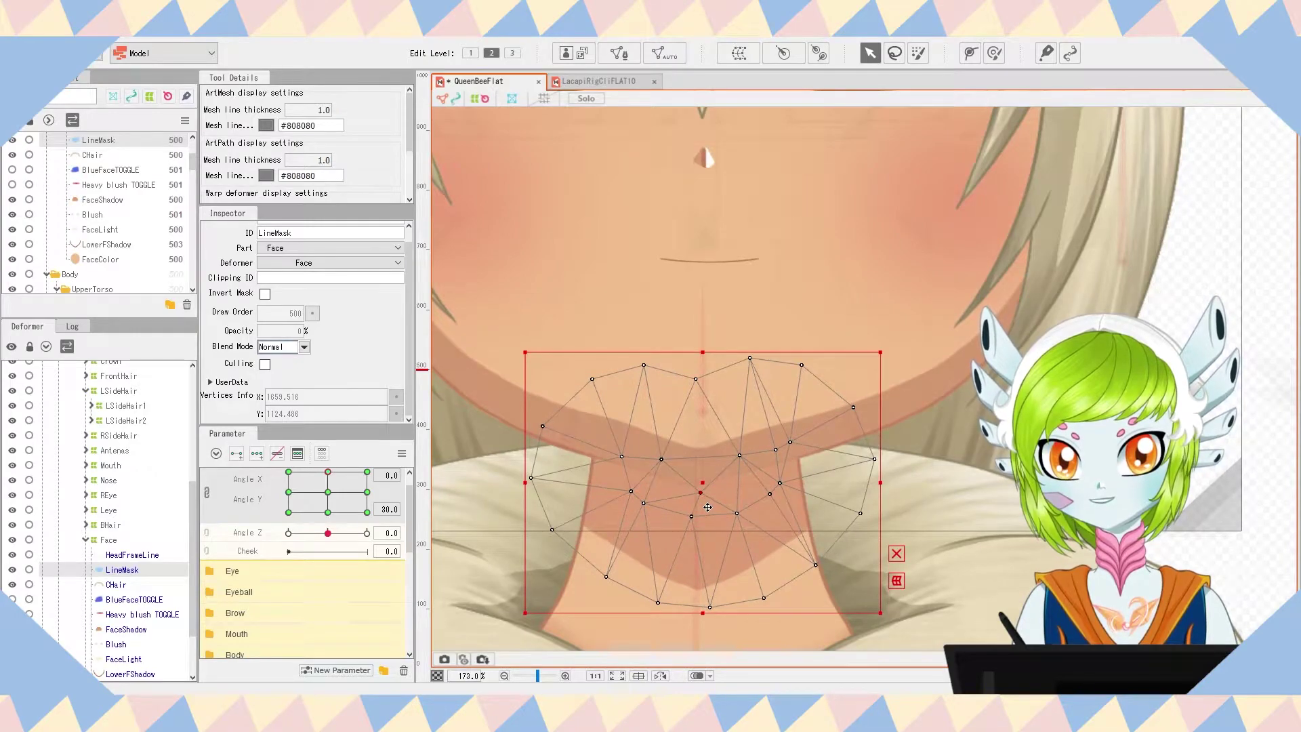
- With Angle X at 30, move LineMask up and slightly left over the jaw line at Angle Y 30 and Angle Y 0
{"action": "left_click_drag", "start_coordinate": [359, 499], "coordinate": [392, 460]}
{"action": "left_click_drag", "start_coordinate": [701, 582], "coordinate": [672, 412]}
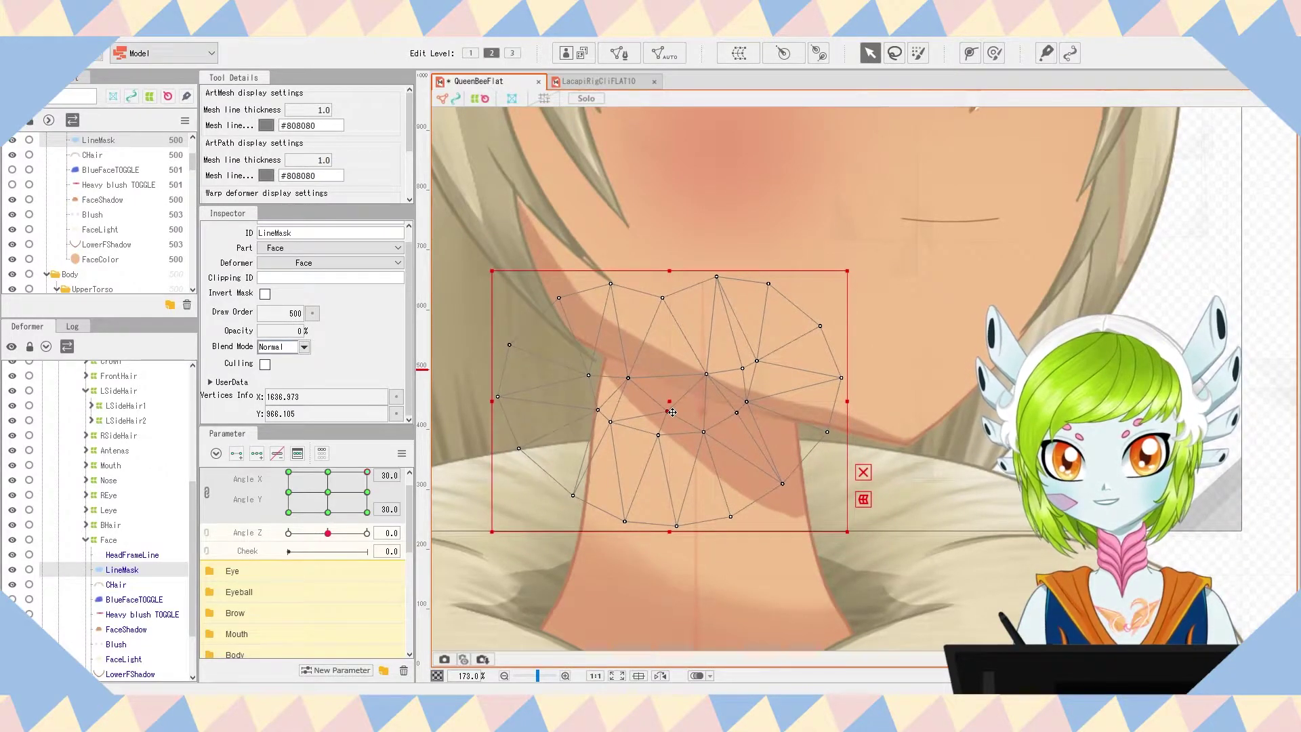
{"action": "left_click_drag", "start_coordinate": [354, 488], "coordinate": [407, 494]}
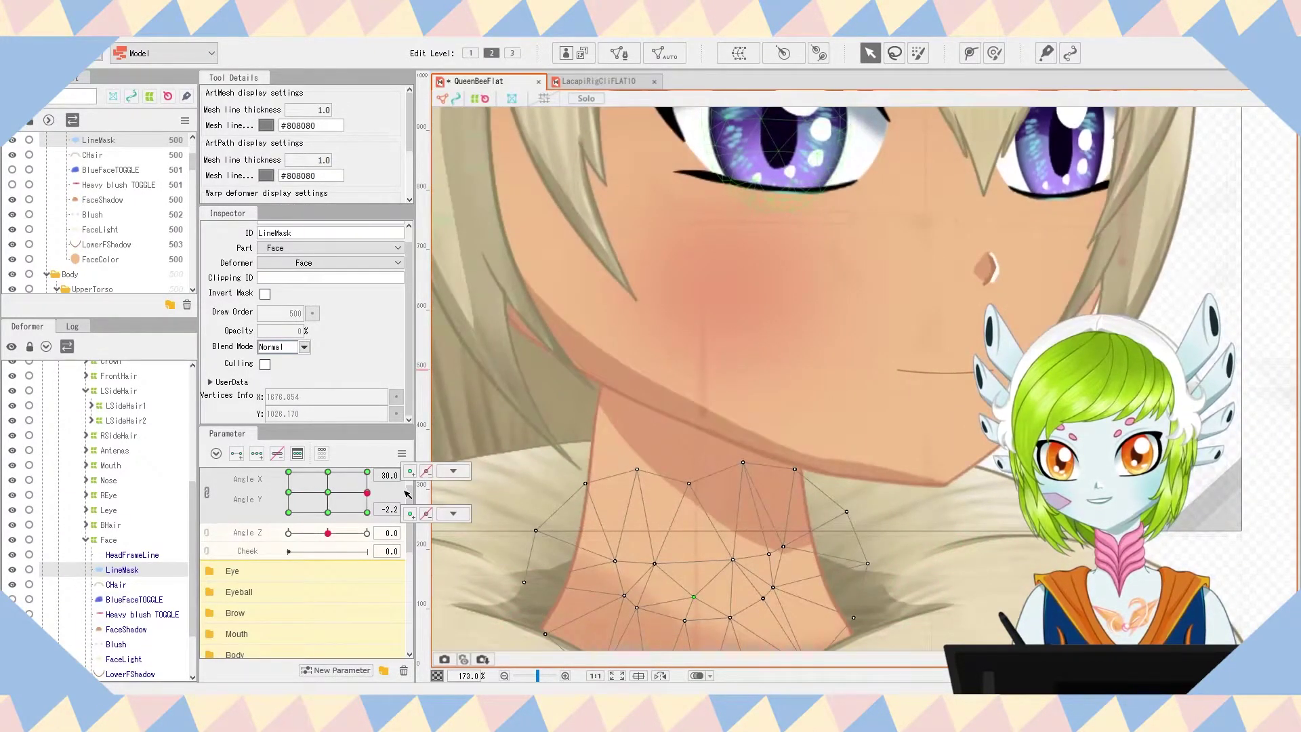
{"action": "left_click_drag", "start_coordinate": [680, 595], "coordinate": [663, 464]}
- Examine how LineMask hides the jaw line over the neck while turning the head through the Angle X and Y corners
{"action": "left_click_drag", "start_coordinate": [343, 511], "coordinate": [370, 527]}
{"action": "scroll", "coordinate": [624, 472], "scroll_direction": "down", "scroll_amount": 3}
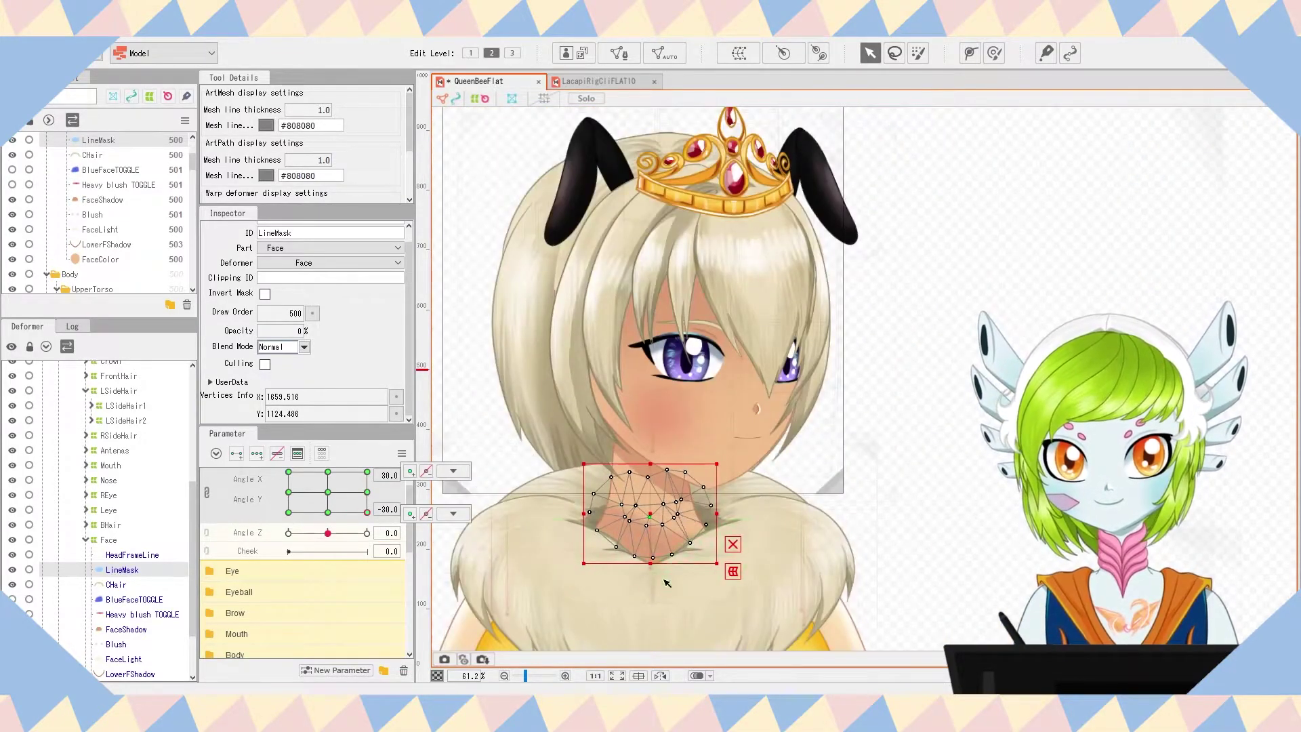
{"action": "left_click", "coordinate": [922, 254]}
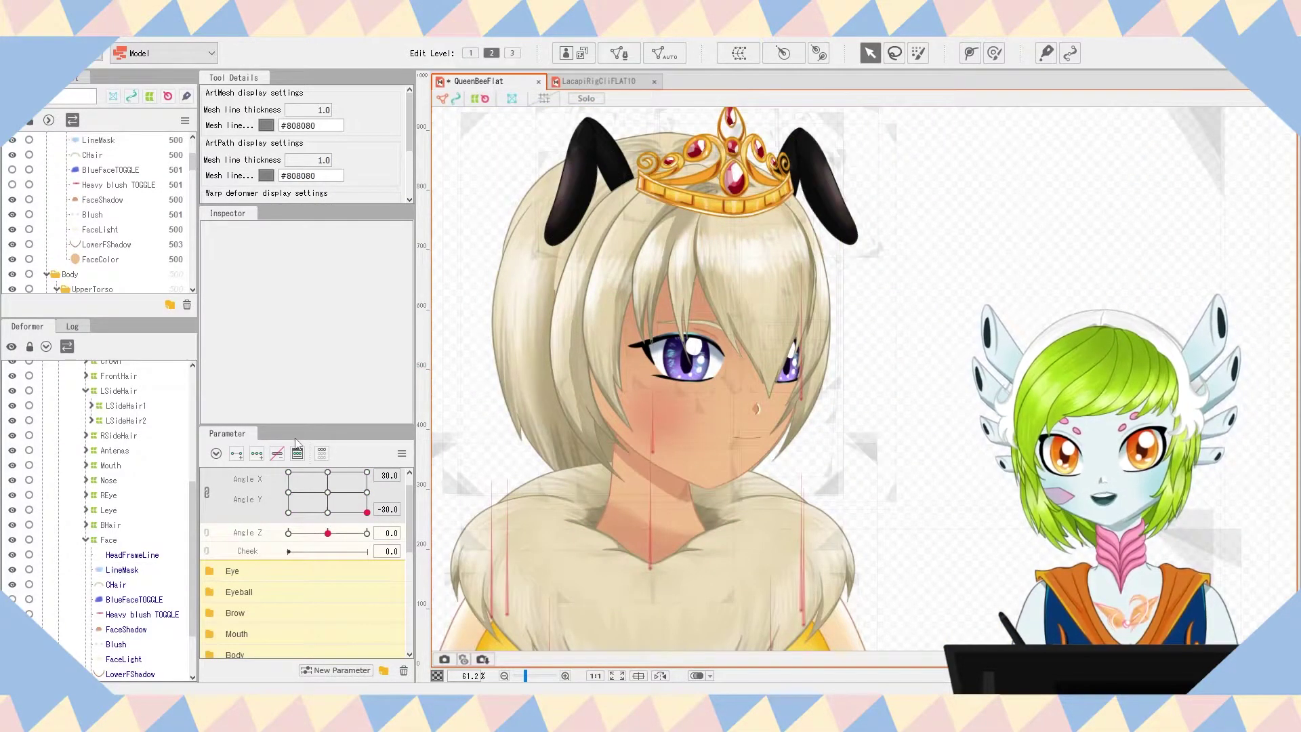
{"action": "left_click_drag", "start_coordinate": [930, 325], "coordinate": [1097, 316]}
{"action": "left_click_drag", "start_coordinate": [343, 491], "coordinate": [464, 477]}
{"action": "scroll", "coordinate": [464, 477], "scroll_direction": "up", "scroll_amount": 8}
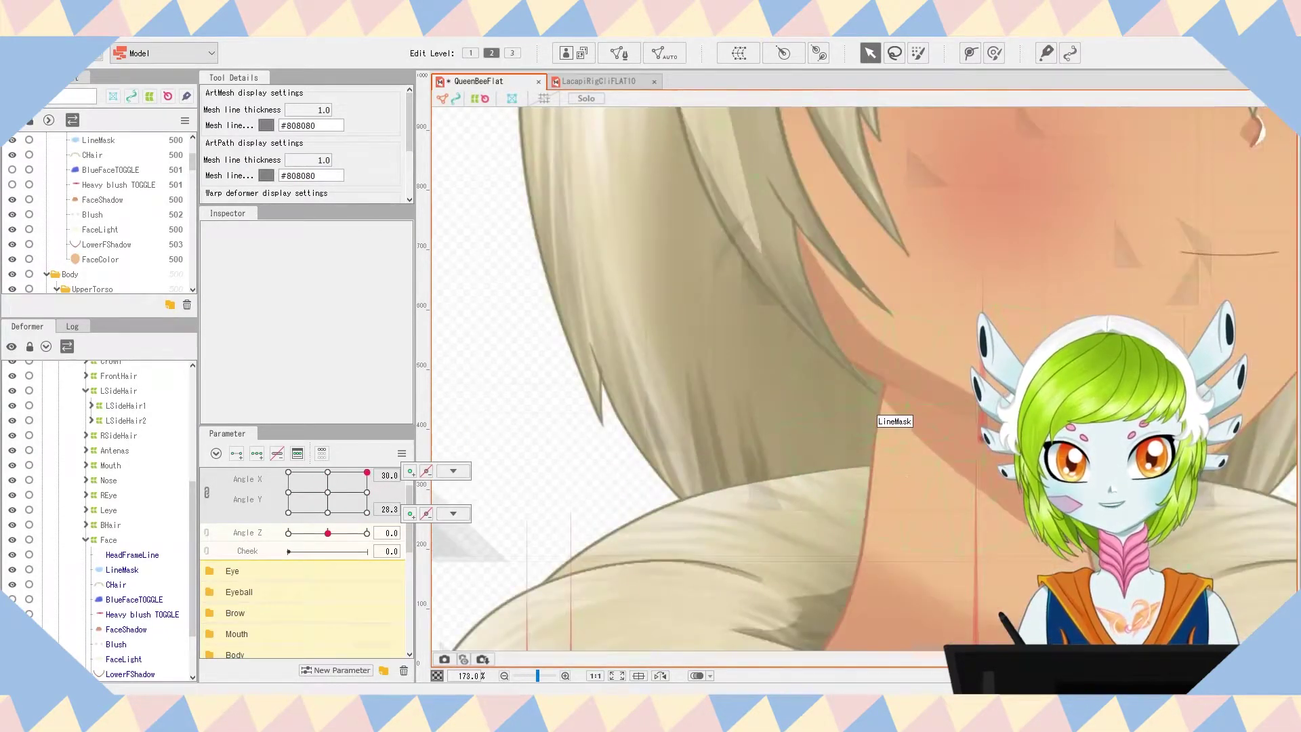
{"action": "left_click", "coordinate": [464, 478]}
{"action": "left_click_drag", "start_coordinate": [362, 494], "coordinate": [319, 498]}
{"action": "scroll", "coordinate": [742, 379], "scroll_direction": "down", "scroll_amount": 8}
{"action": "scroll", "coordinate": [794, 269], "scroll_direction": "up", "scroll_amount": 2}
{"action": "scroll", "coordinate": [804, 275], "scroll_direction": "down", "scroll_amount": 2}
{"action": "scroll", "coordinate": [823, 279], "scroll_direction": "up", "scroll_amount": 1}
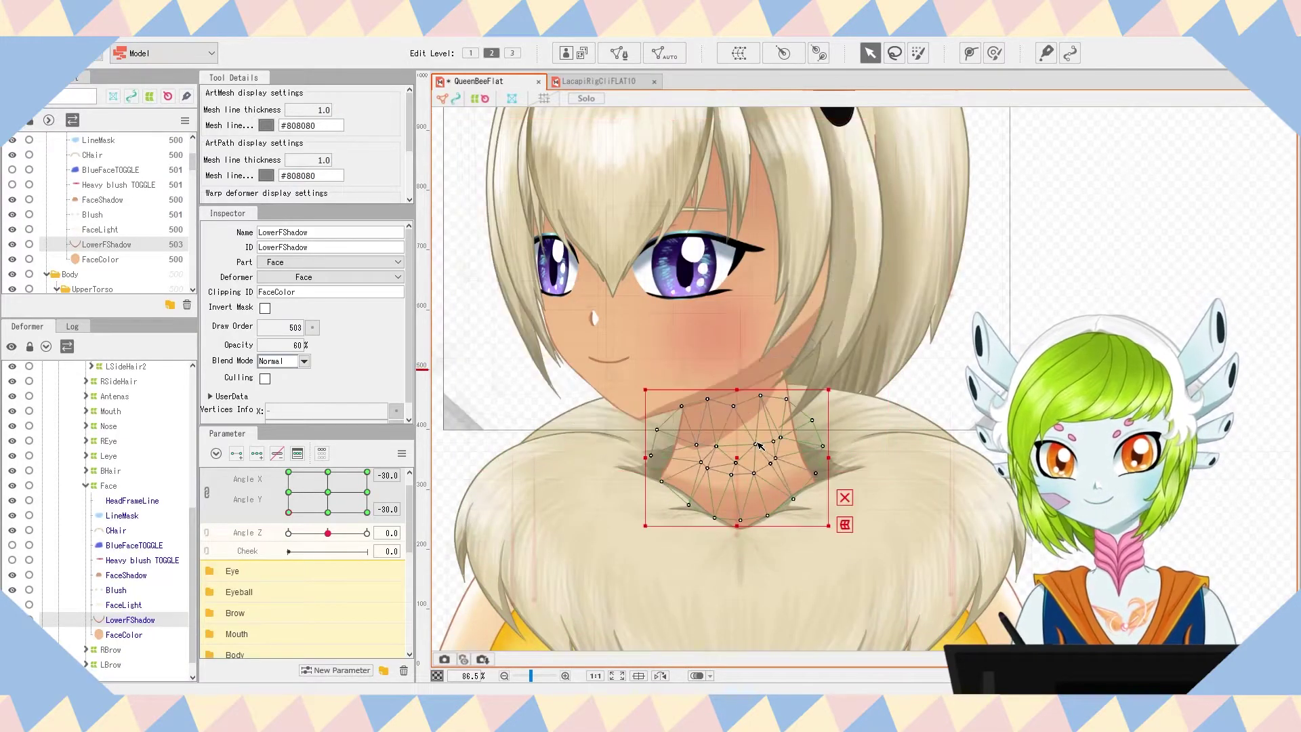
- Stretch NeckShadow's right edge outward under the jaw with the deform brush at Angle X -30, Angle Y -30
{"action": "left_click", "coordinate": [757, 434]}
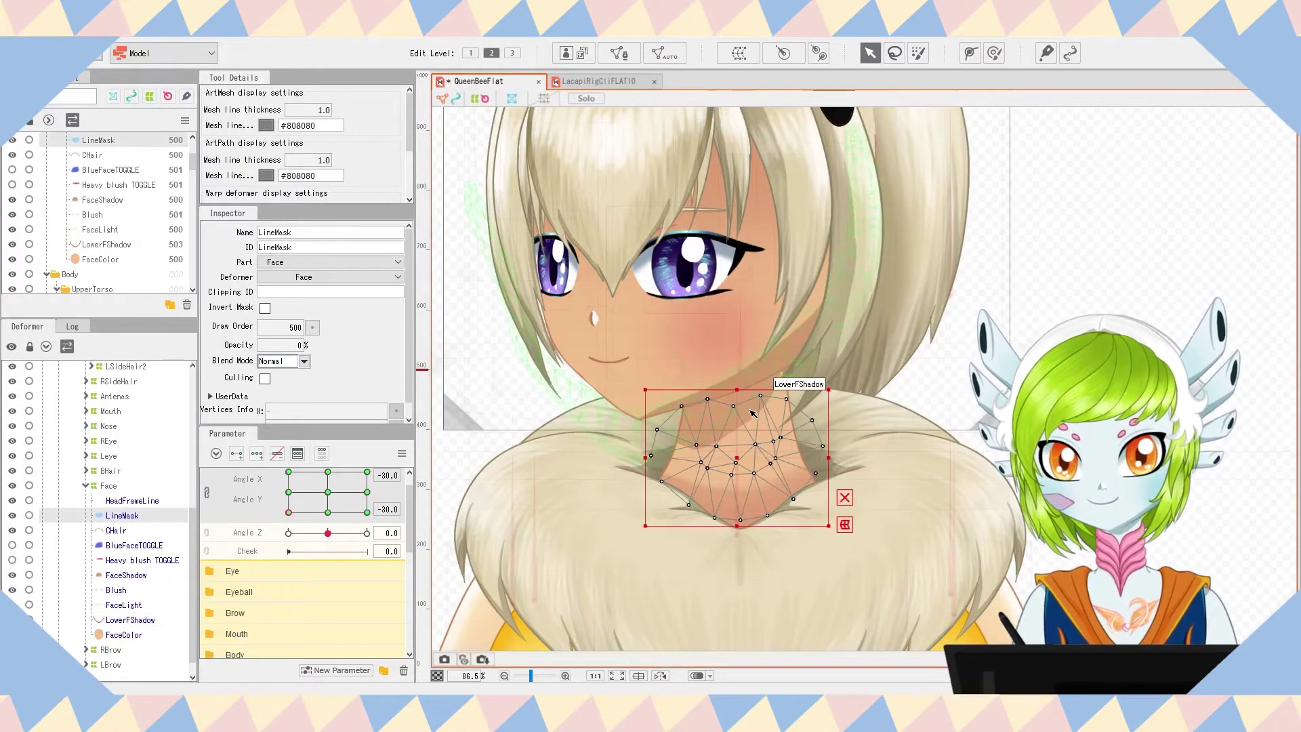
{"action": "left_click", "coordinate": [734, 416]}
{"action": "scroll", "coordinate": [732, 420], "scroll_direction": "up", "scroll_amount": 4}
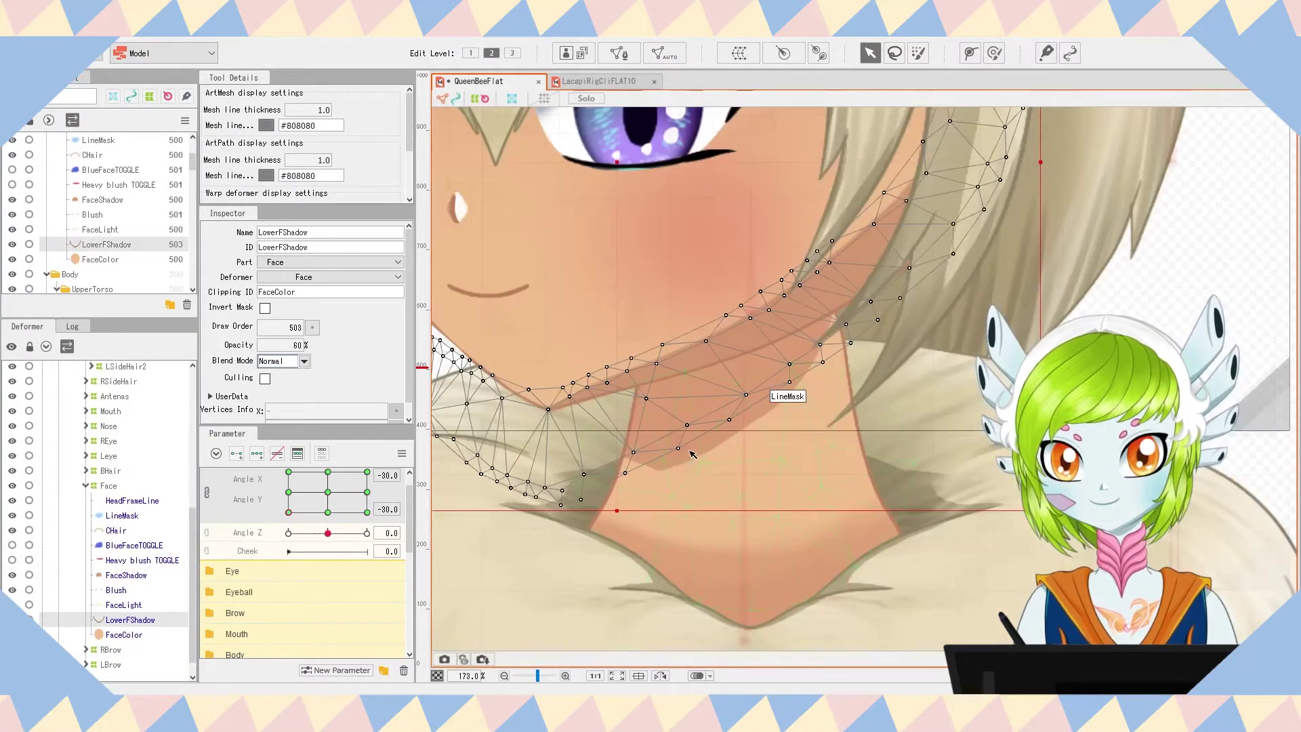
{"action": "left_click", "coordinate": [698, 448]}
{"action": "left_click", "coordinate": [813, 347]}
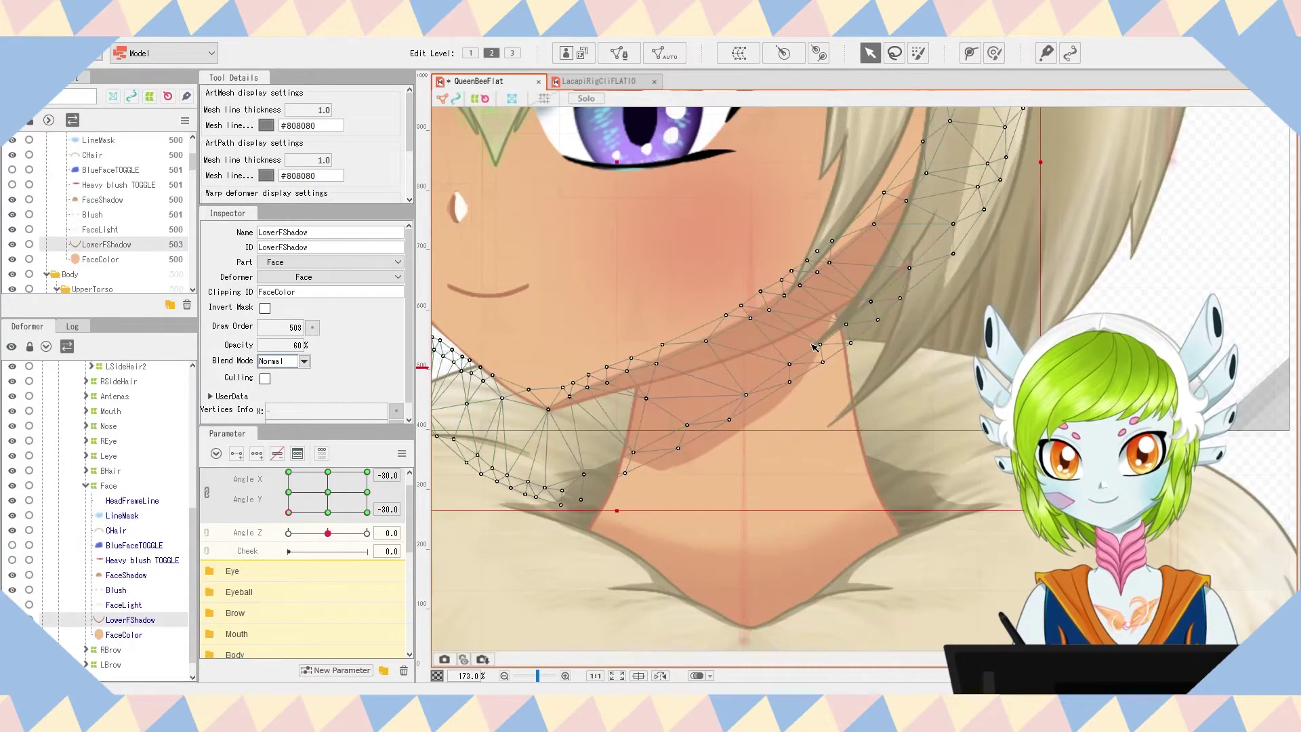
{"action": "scroll", "coordinate": [124, 607], "scroll_direction": "up", "scroll_amount": 1}
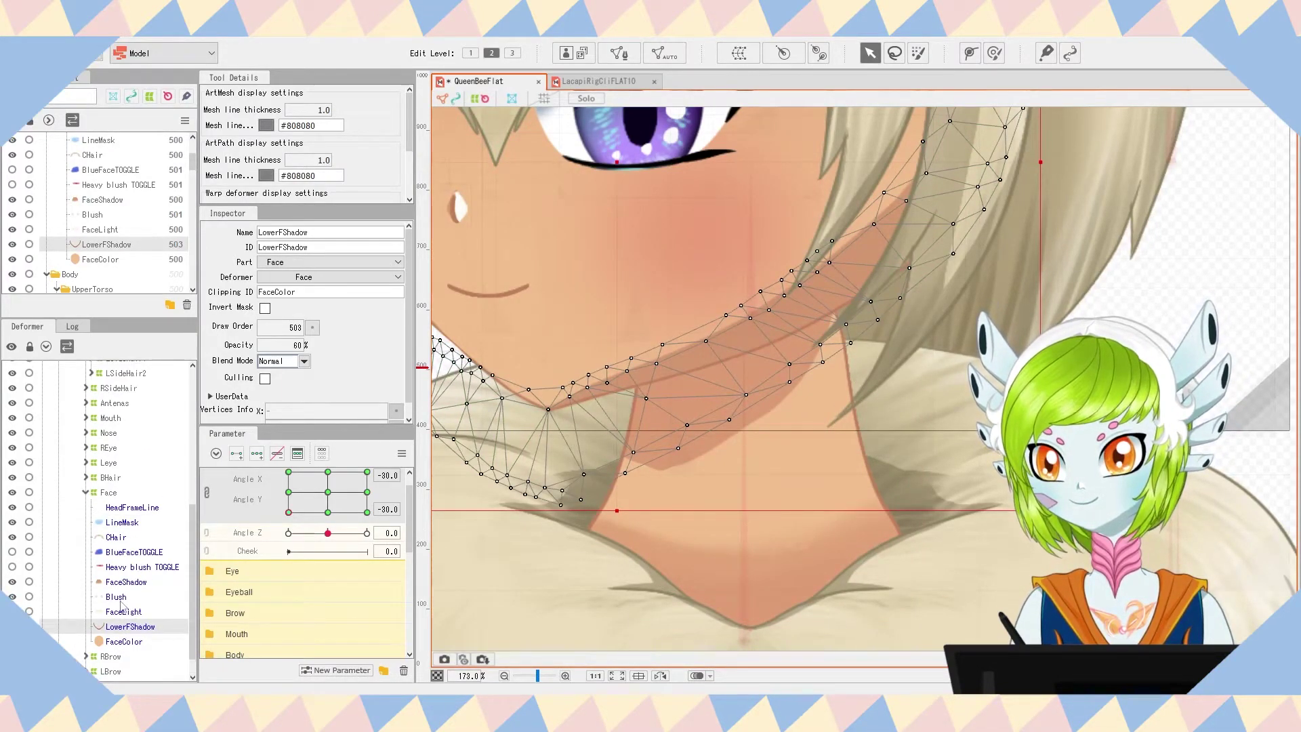
{"action": "scroll", "coordinate": [122, 605], "scroll_direction": "up", "scroll_amount": 4}
{"action": "left_click", "coordinate": [125, 418]}
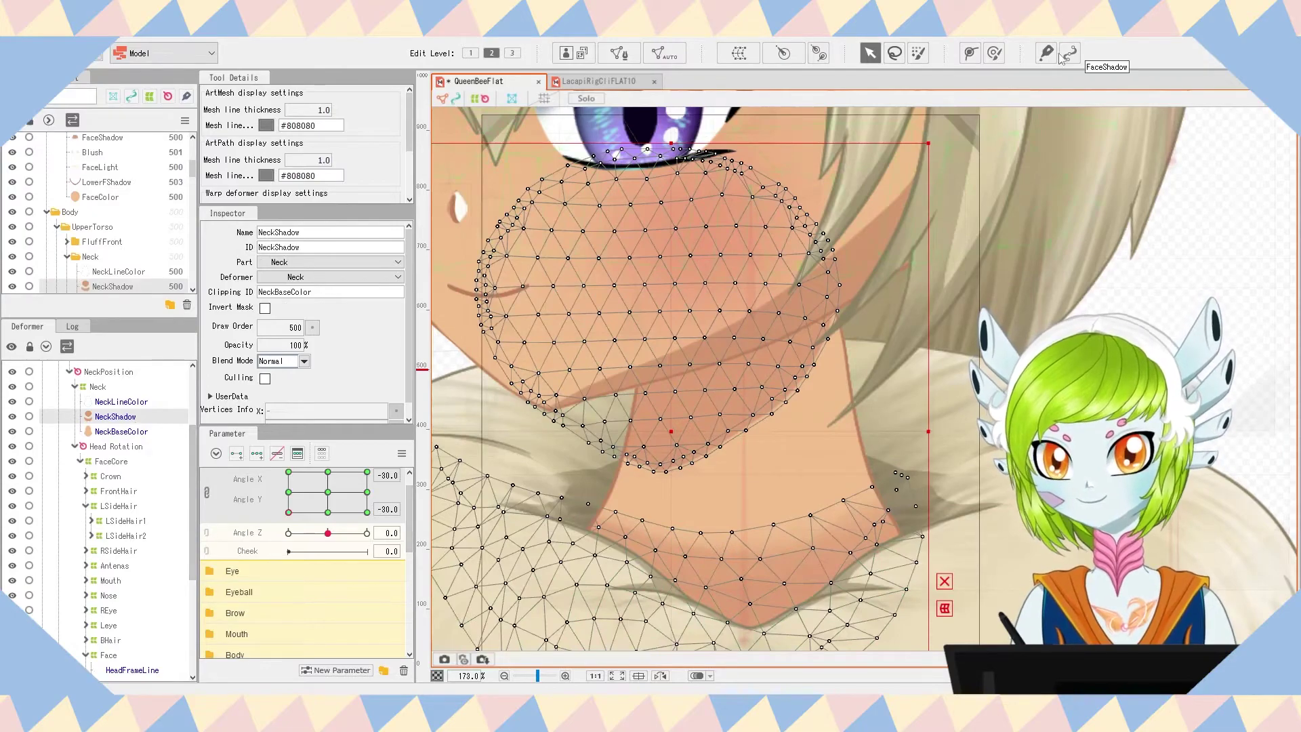
{"action": "left_click", "coordinate": [994, 53]}
{"action": "left_click_drag", "start_coordinate": [799, 271], "coordinate": [849, 296]}
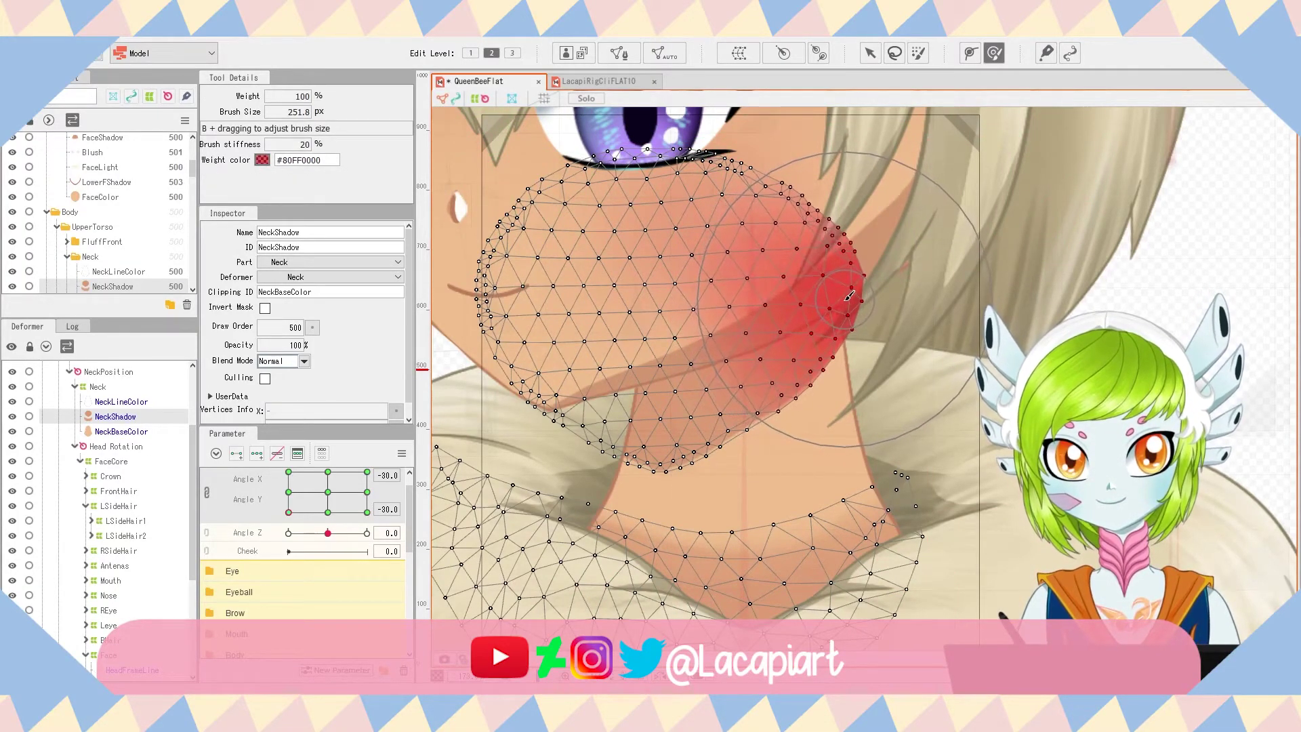
{"action": "scroll", "coordinate": [898, 344], "scroll_direction": "down", "scroll_amount": 5}
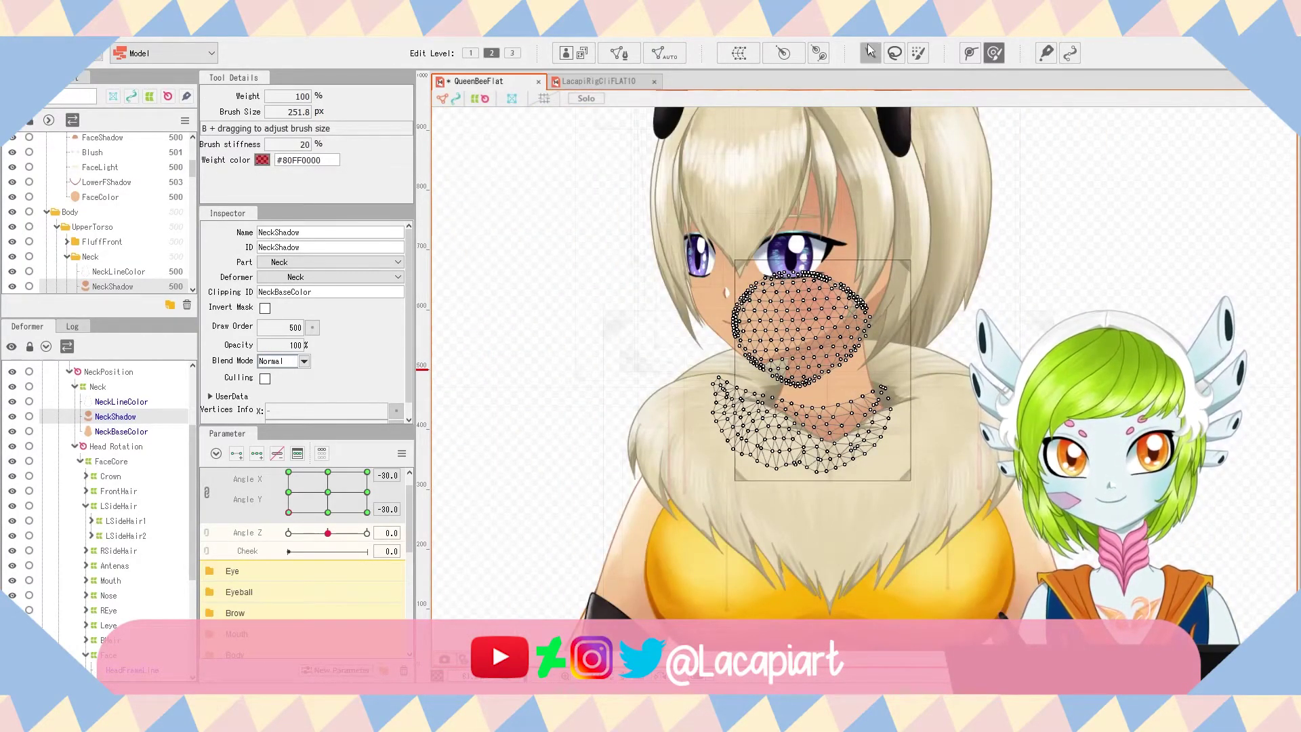